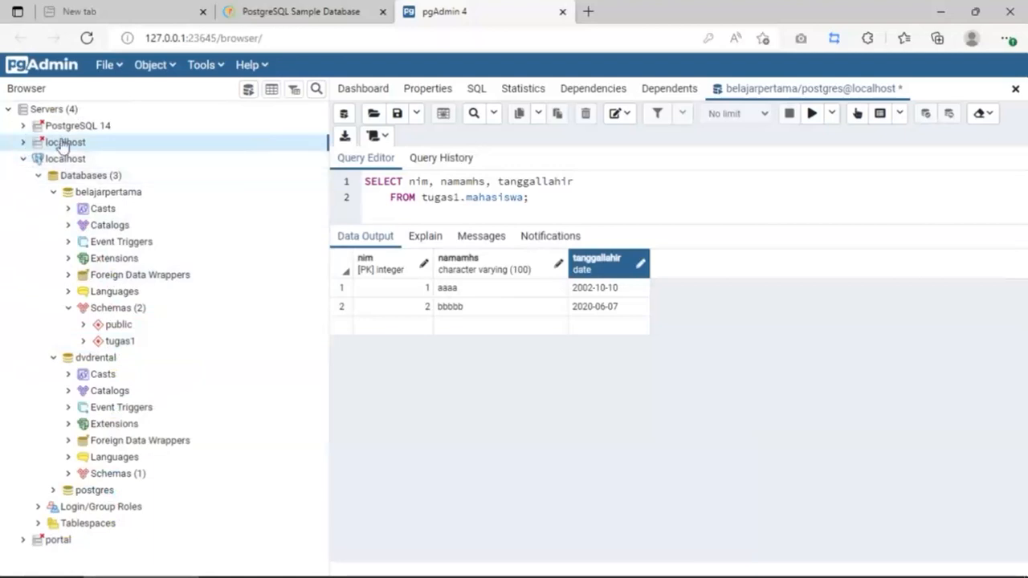
Step: Connect the first localhost server, open its dvdrental database, then collapse it
{"action": "left_click", "coordinate": [23, 143]}
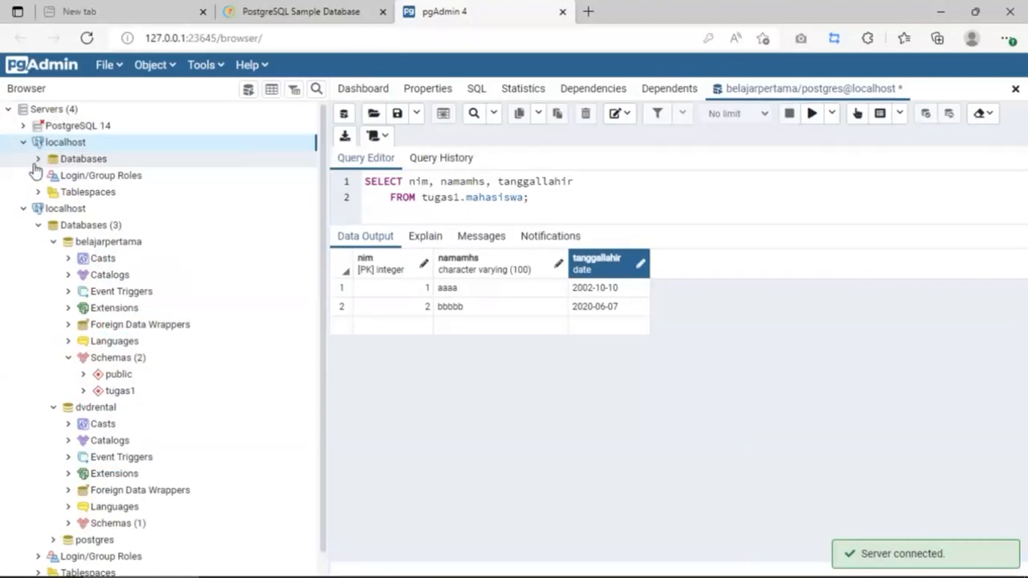
{"action": "left_click", "coordinate": [37, 161]}
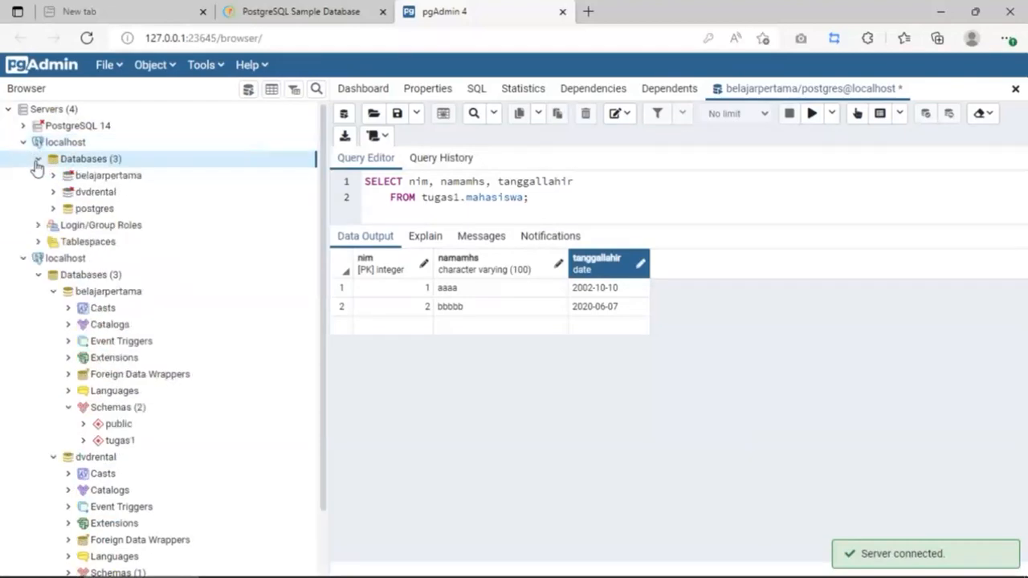
{"action": "left_click", "coordinate": [96, 195]}
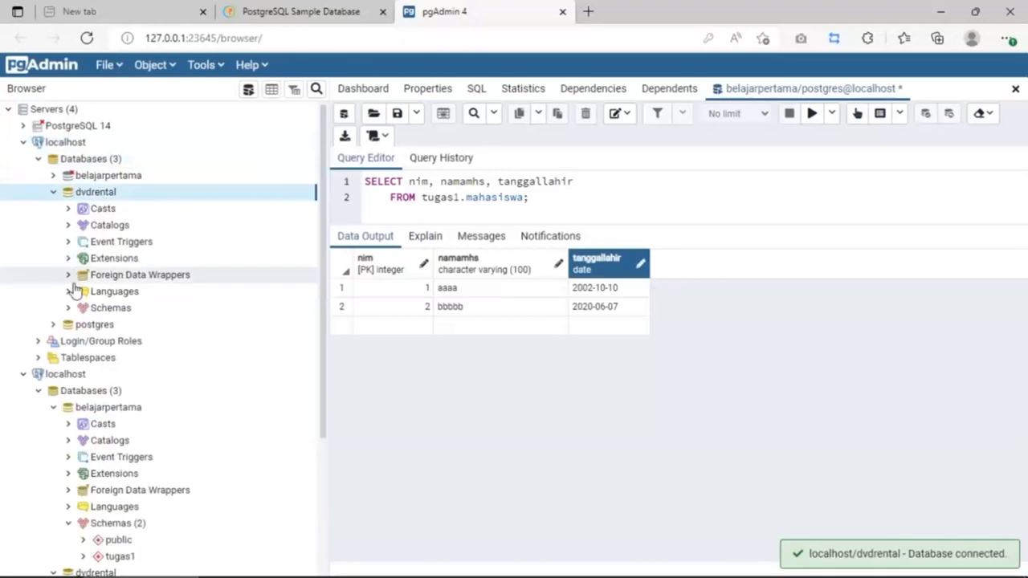
{"action": "left_click", "coordinate": [53, 193]}
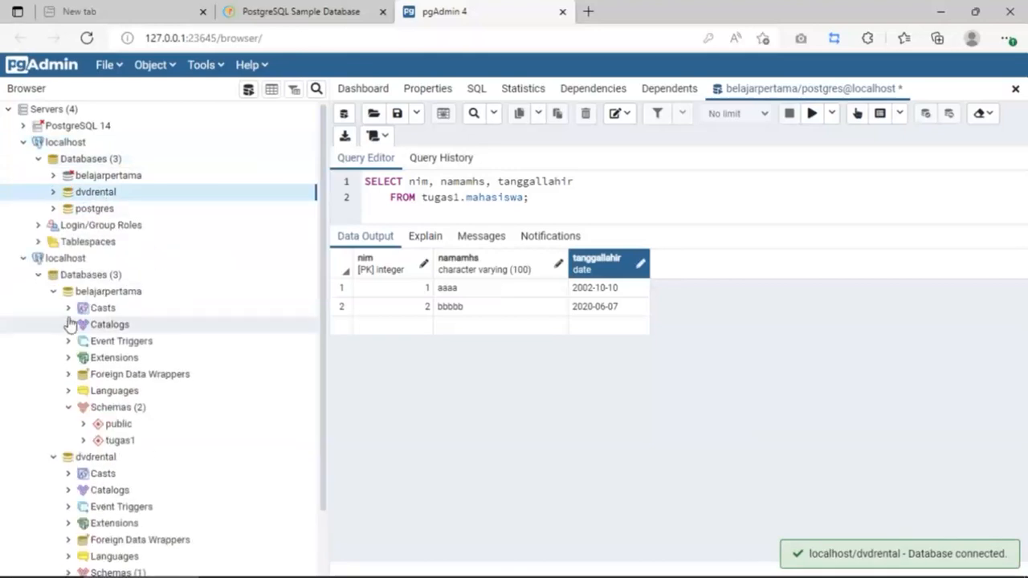
Step: On the second server, collapse belajarpertama and dvdrental and expand postgres down to its Schemas
{"action": "left_click", "coordinate": [54, 291]}
{"action": "left_click", "coordinate": [53, 309]}
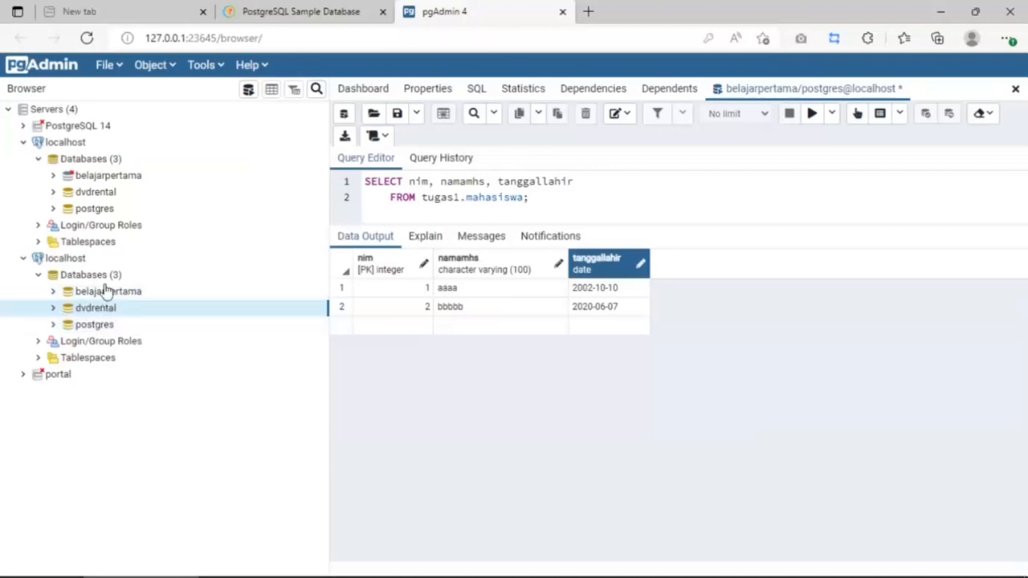
{"action": "left_click", "coordinate": [107, 329]}
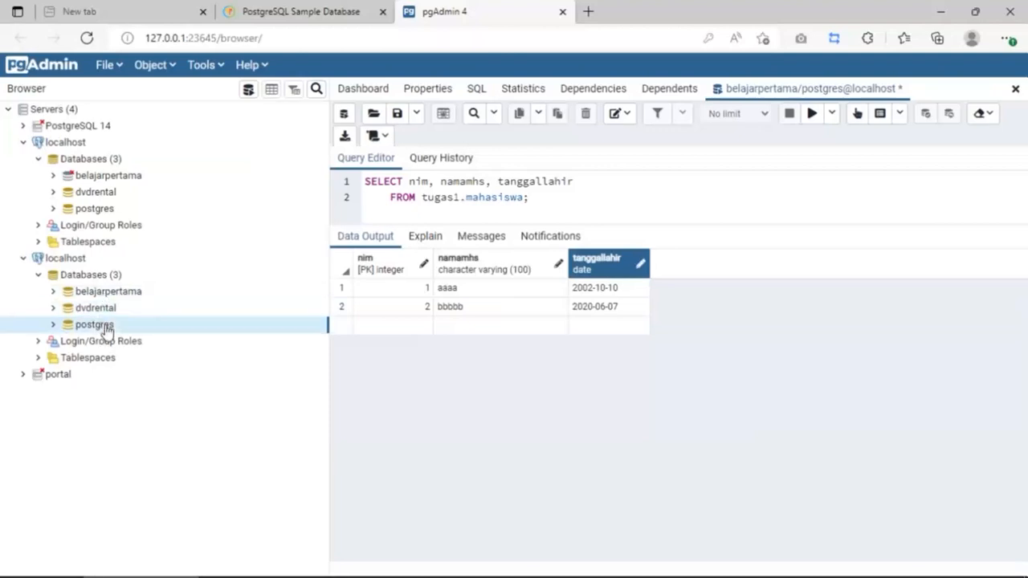
{"action": "left_click", "coordinate": [54, 324]}
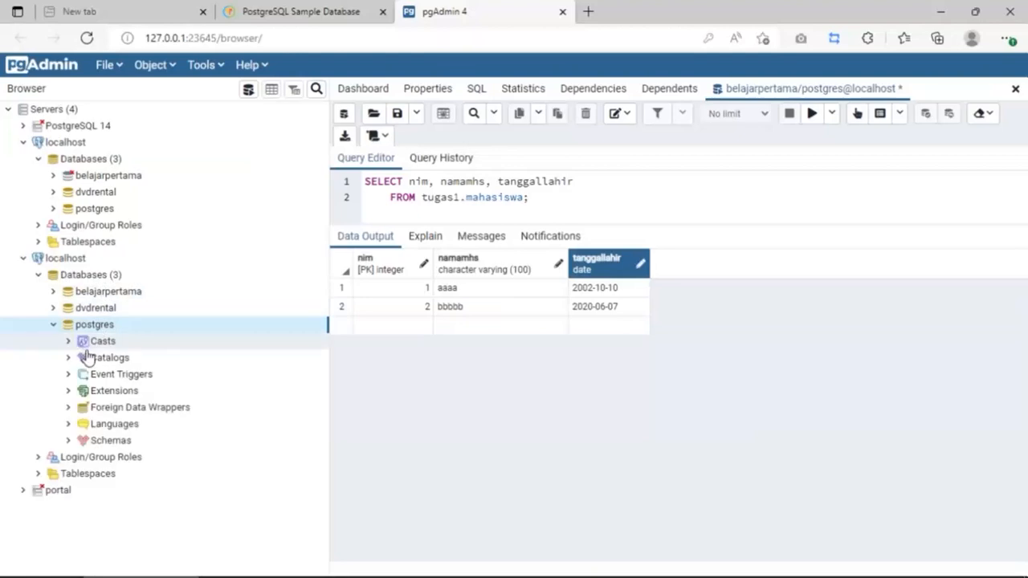
{"action": "left_click", "coordinate": [68, 441]}
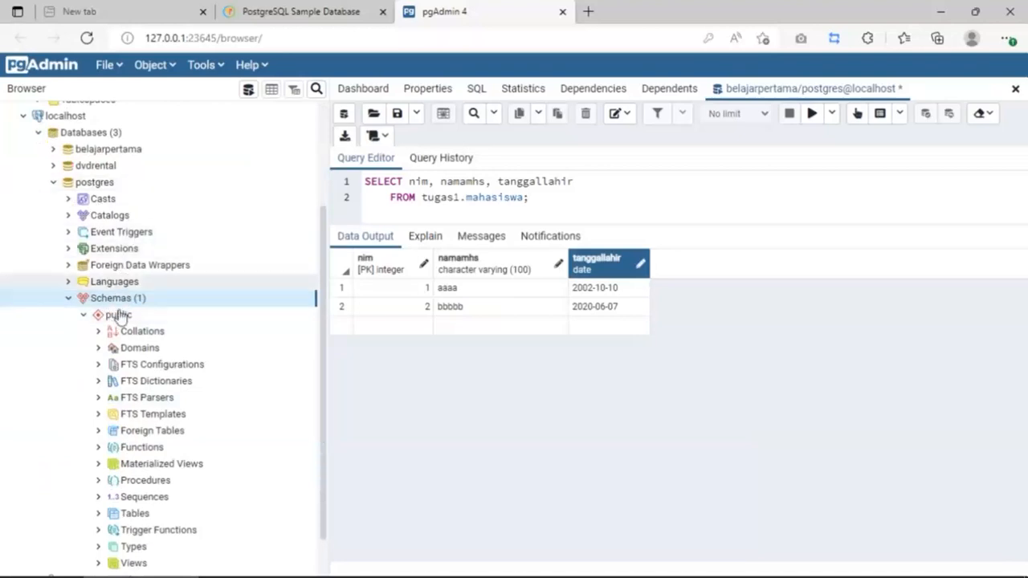
Step: Inspect the public schema's Domains, Tables, Views and Types groups, then collapse public
{"action": "scroll", "coordinate": [135, 338], "scroll_direction": "down", "scroll_amount": 1}
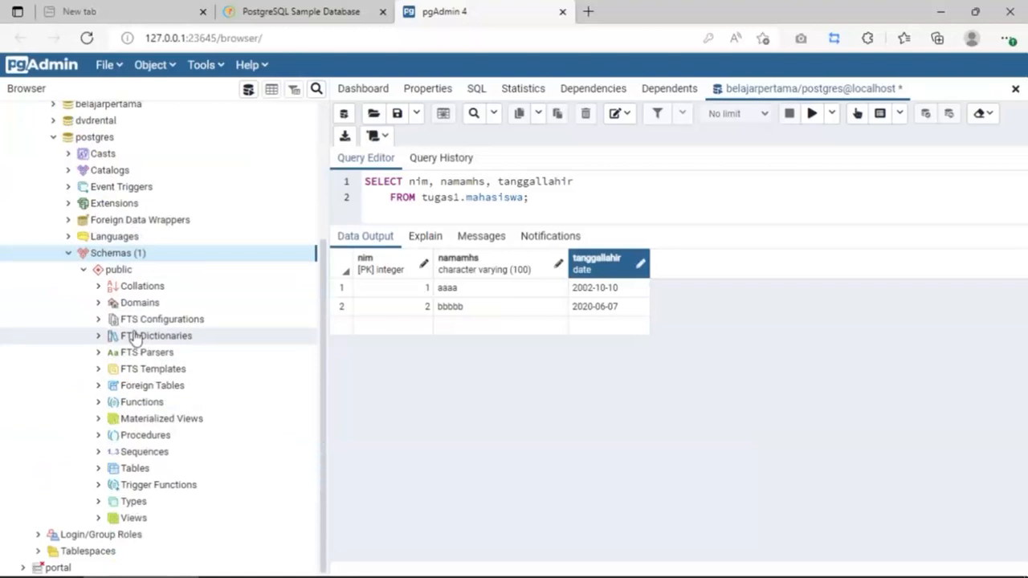
{"action": "left_click", "coordinate": [96, 310]}
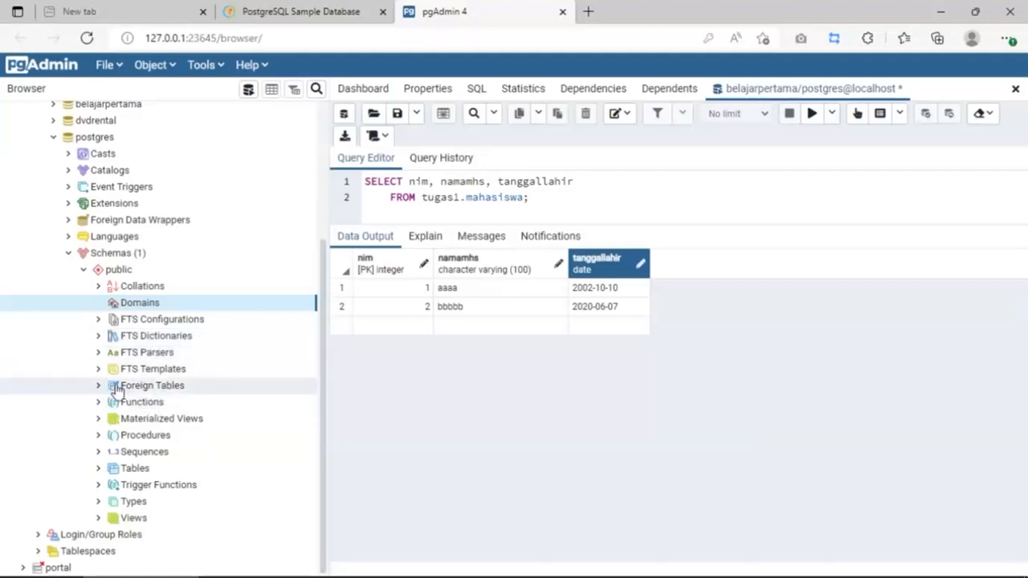
{"action": "left_click", "coordinate": [108, 469]}
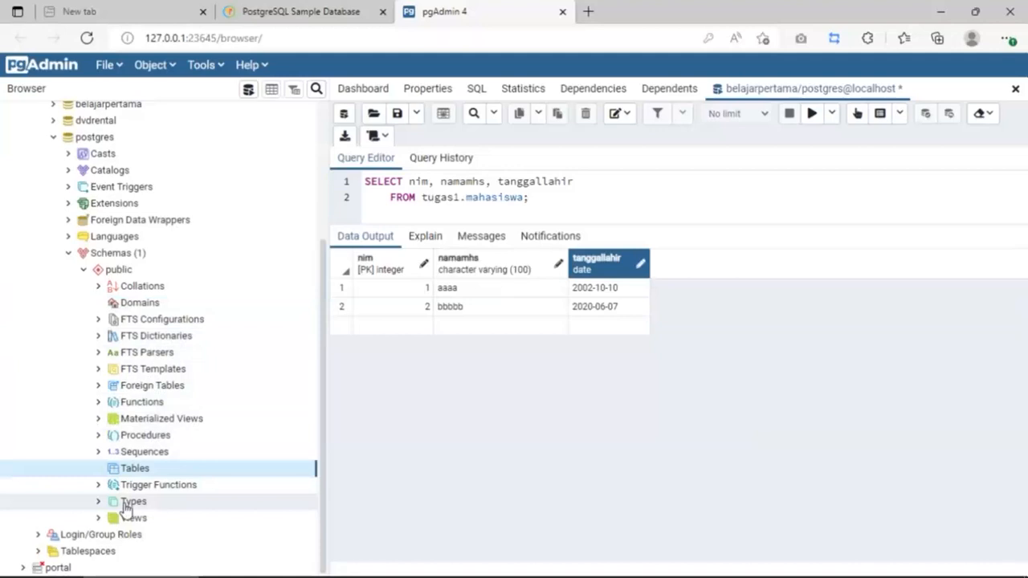
{"action": "left_click", "coordinate": [102, 518]}
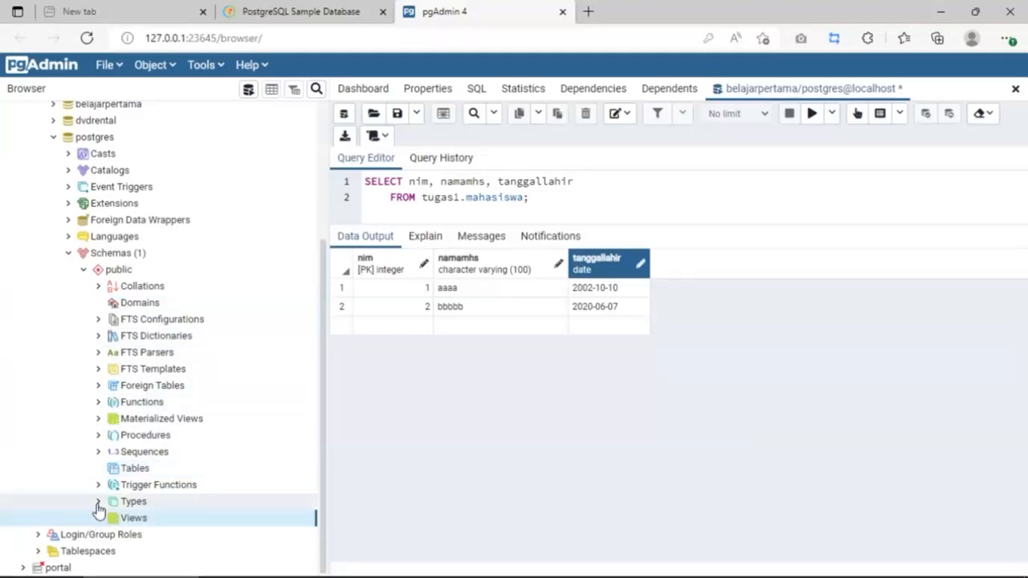
{"action": "left_click", "coordinate": [108, 503]}
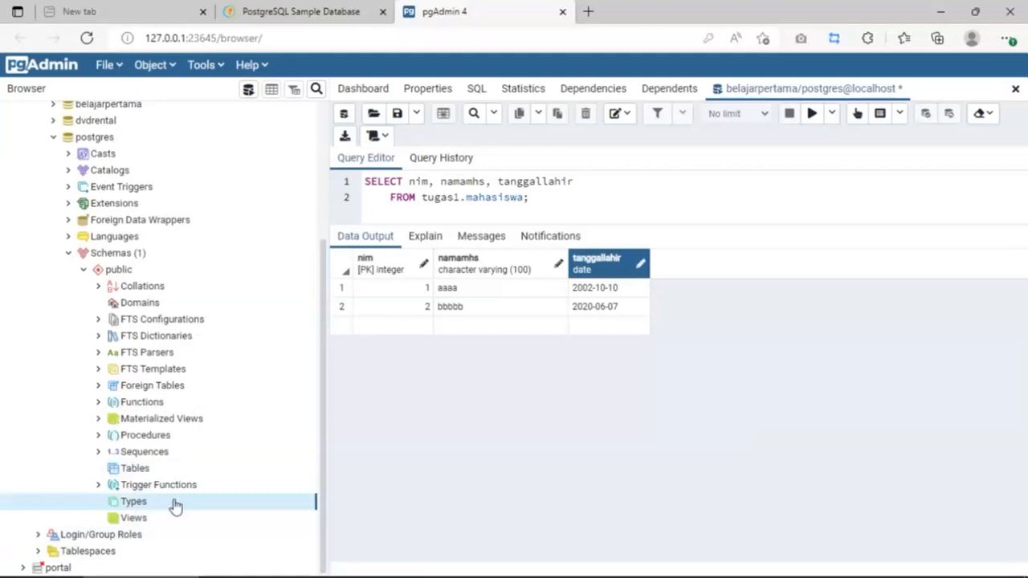
{"action": "left_click", "coordinate": [84, 269]}
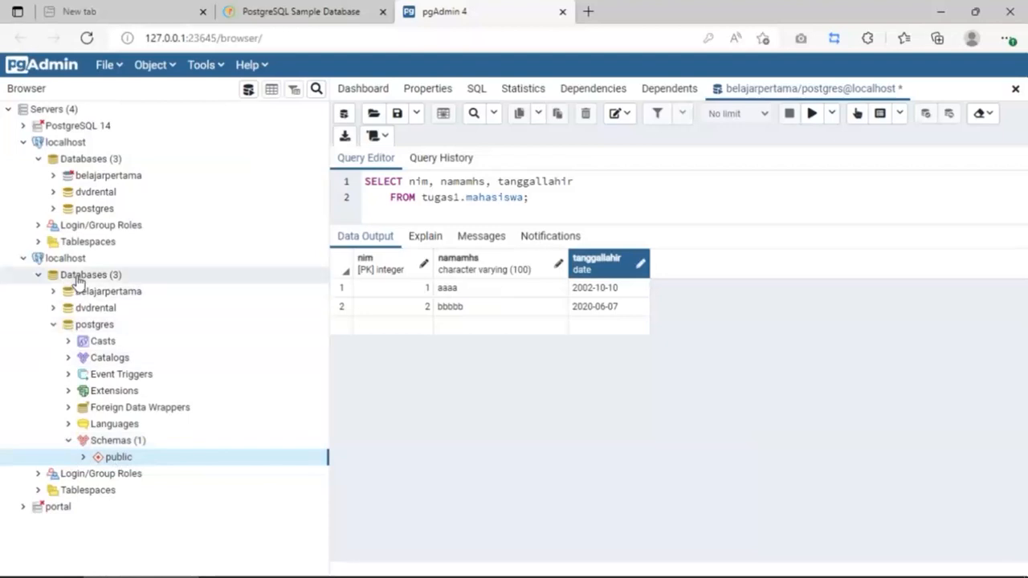
Step: Collapse postgres and drill into belajarpertama's tugas1 schema to show tables mahasiswa and matakuliah
{"action": "left_click", "coordinate": [53, 324]}
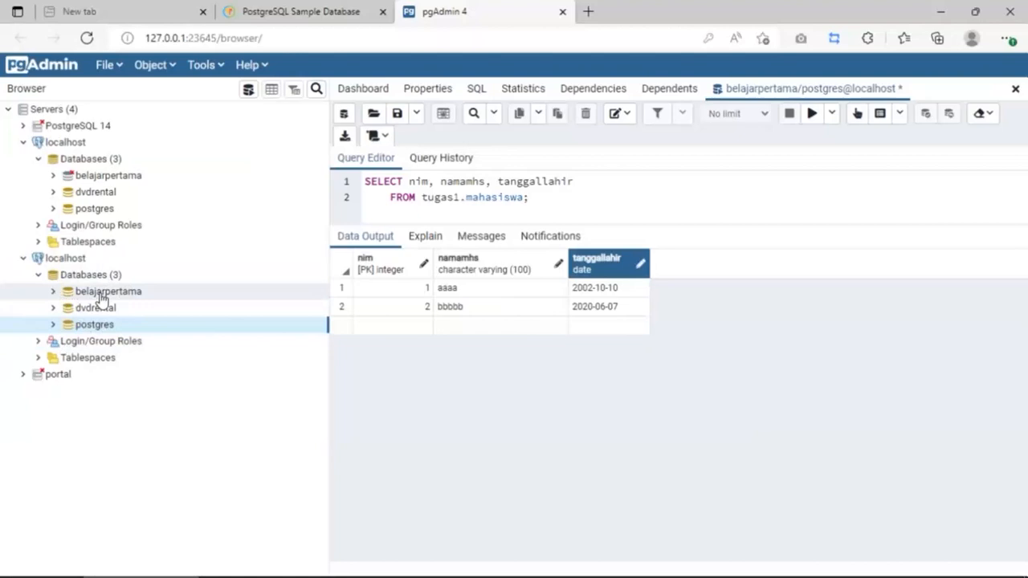
{"action": "left_click", "coordinate": [54, 292]}
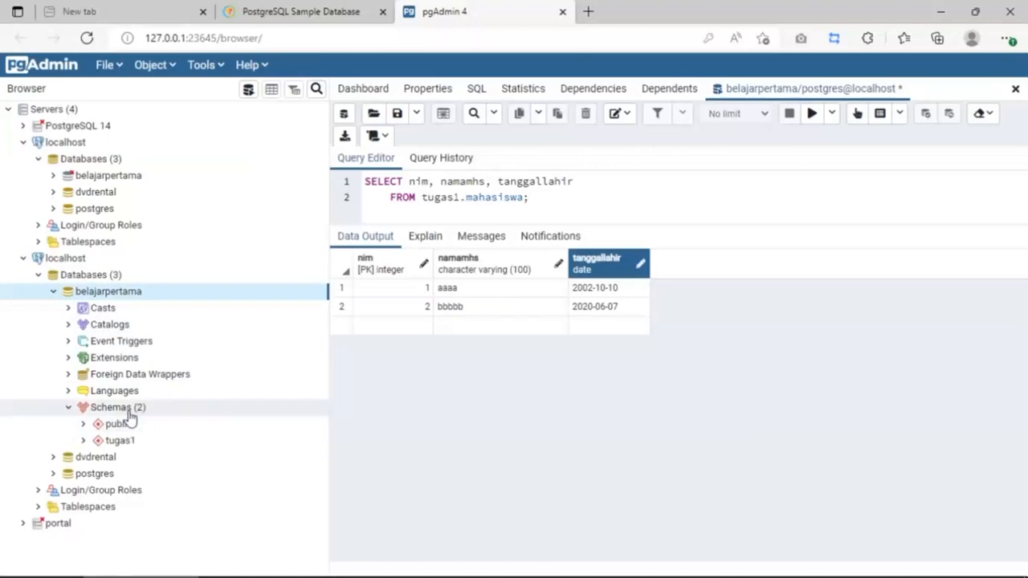
{"action": "left_click", "coordinate": [83, 440]}
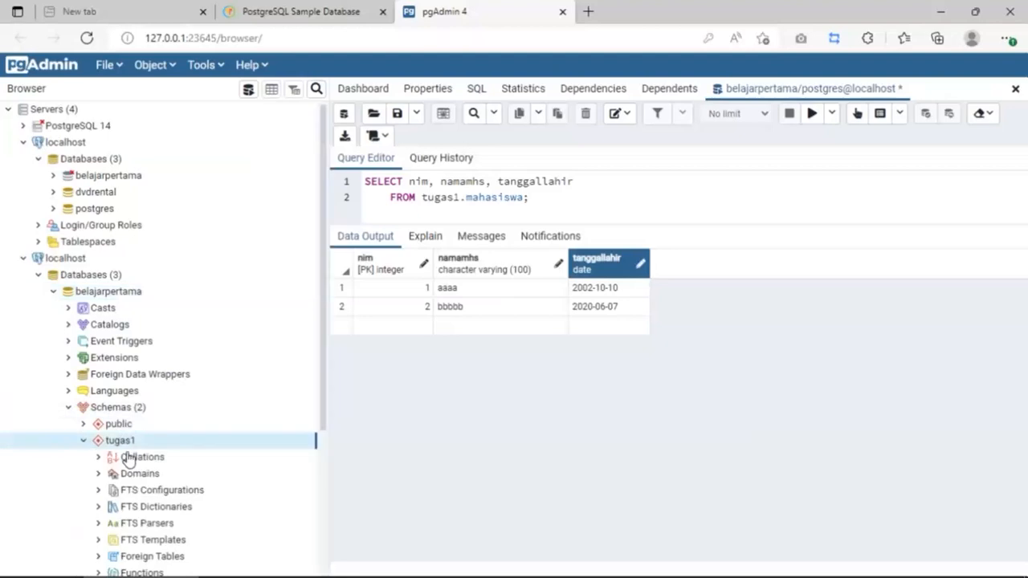
{"action": "scroll", "coordinate": [142, 471], "scroll_direction": "down", "scroll_amount": 3}
{"action": "scroll", "coordinate": [145, 381], "scroll_direction": "down", "scroll_amount": 1}
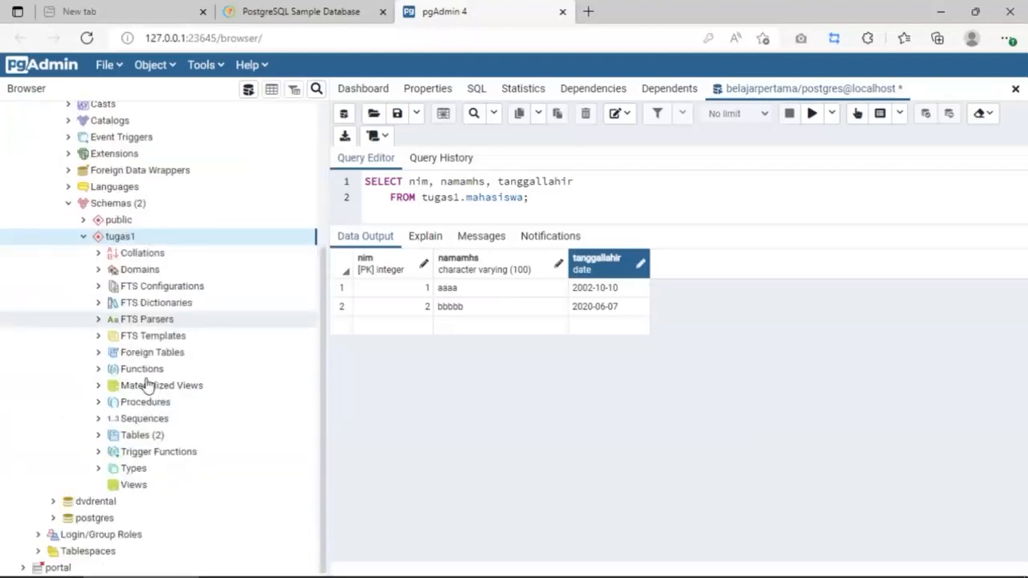
{"action": "left_click", "coordinate": [100, 438]}
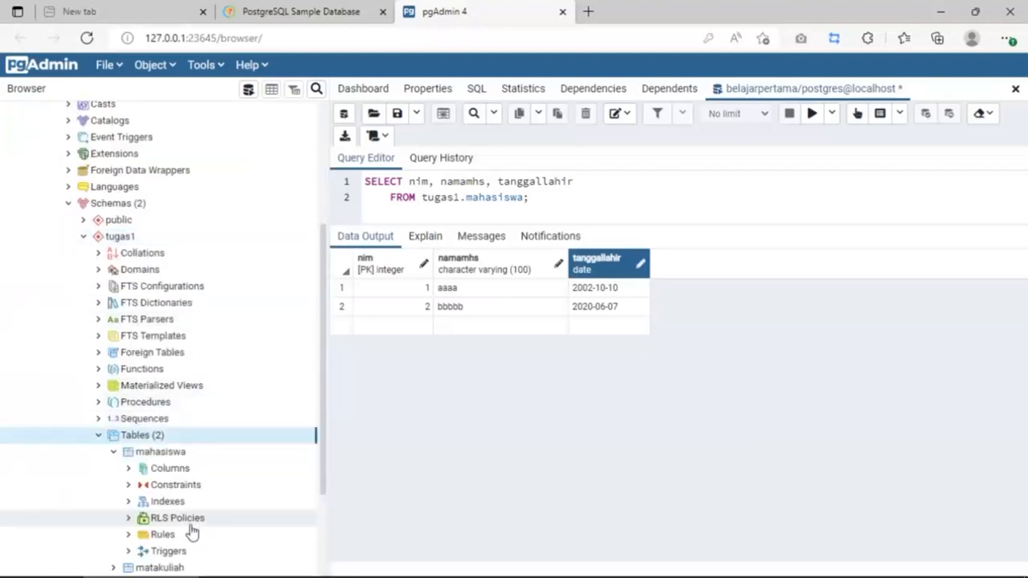
{"action": "scroll", "coordinate": [122, 393], "scroll_direction": "down", "scroll_amount": 2}
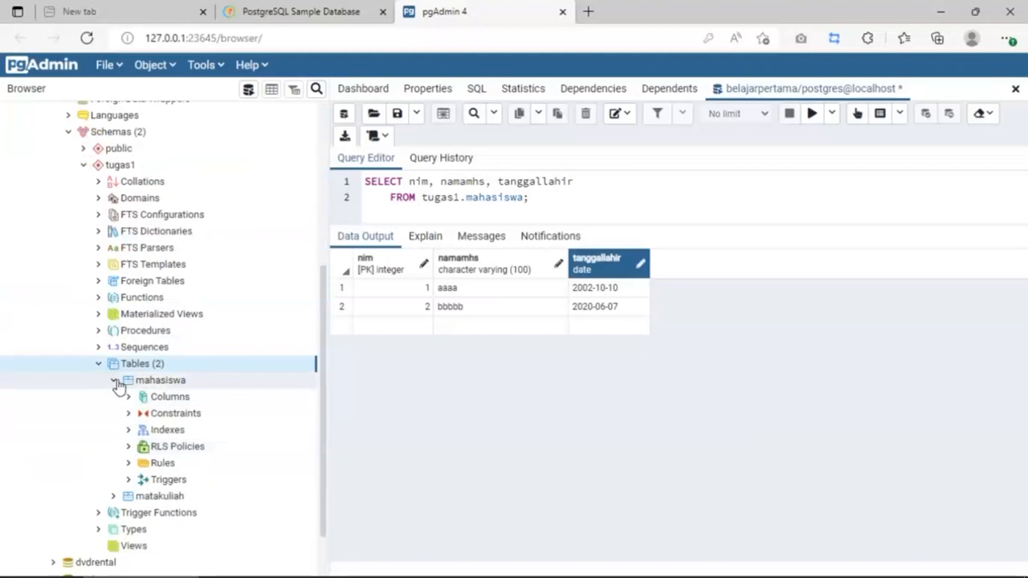
{"action": "left_click", "coordinate": [115, 382]}
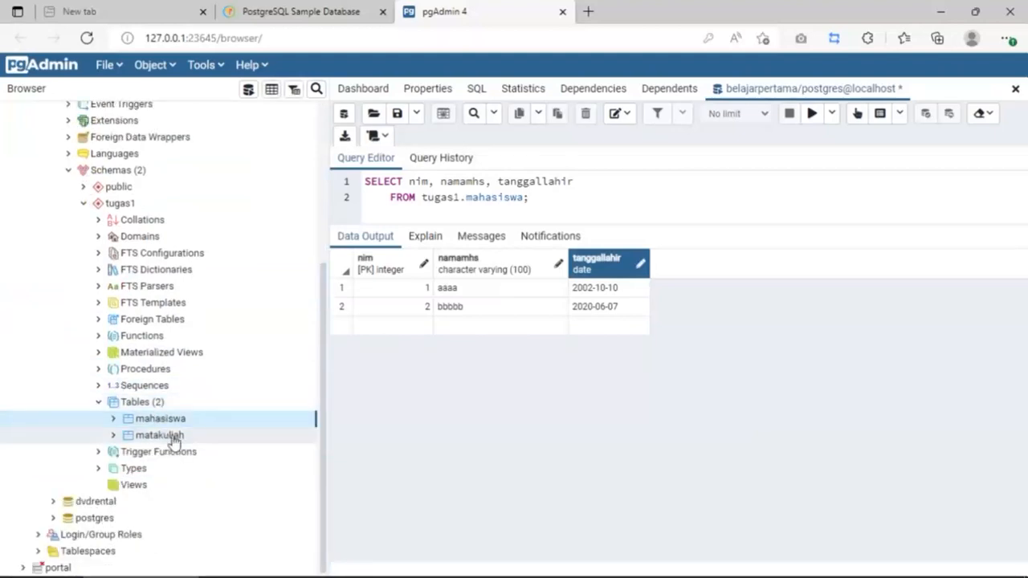
{"action": "left_click", "coordinate": [174, 438]}
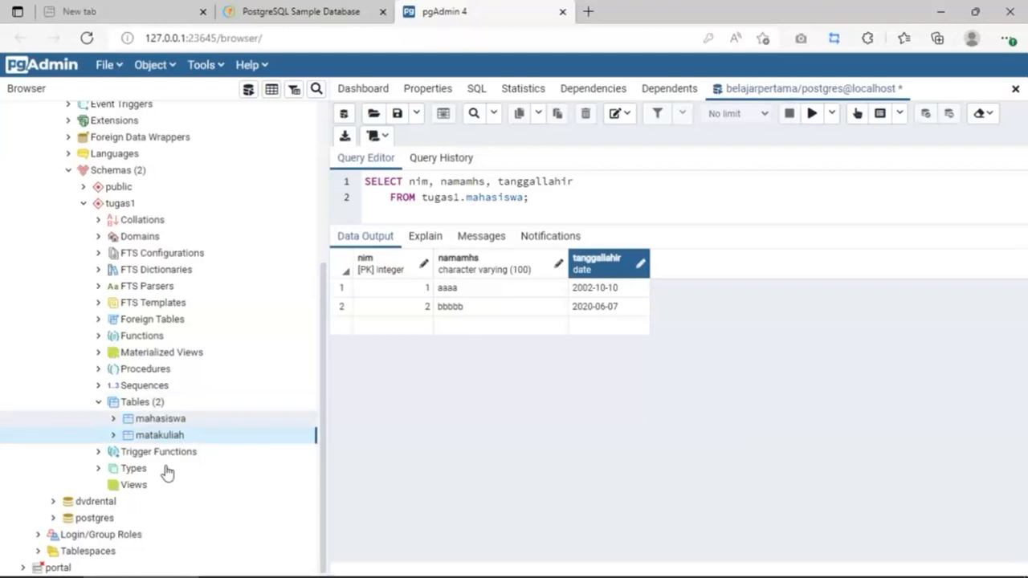
{"action": "scroll", "coordinate": [212, 464], "scroll_direction": "down", "scroll_amount": 2}
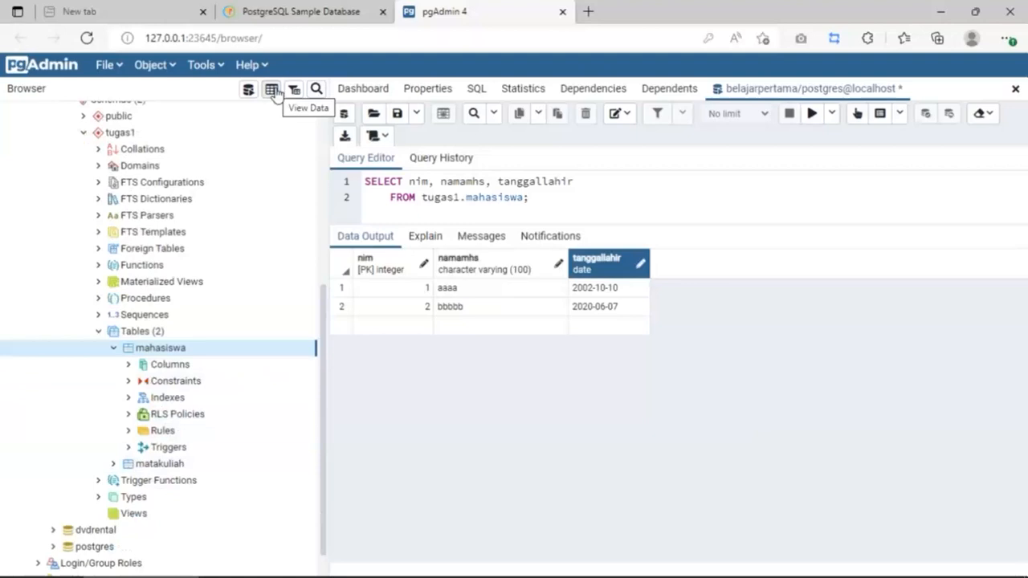
Step: Generate a SELECT script for tugas1.mahasiswa in a new query tab and execute it, returning 2 rows
{"action": "right_click", "coordinate": [171, 353]}
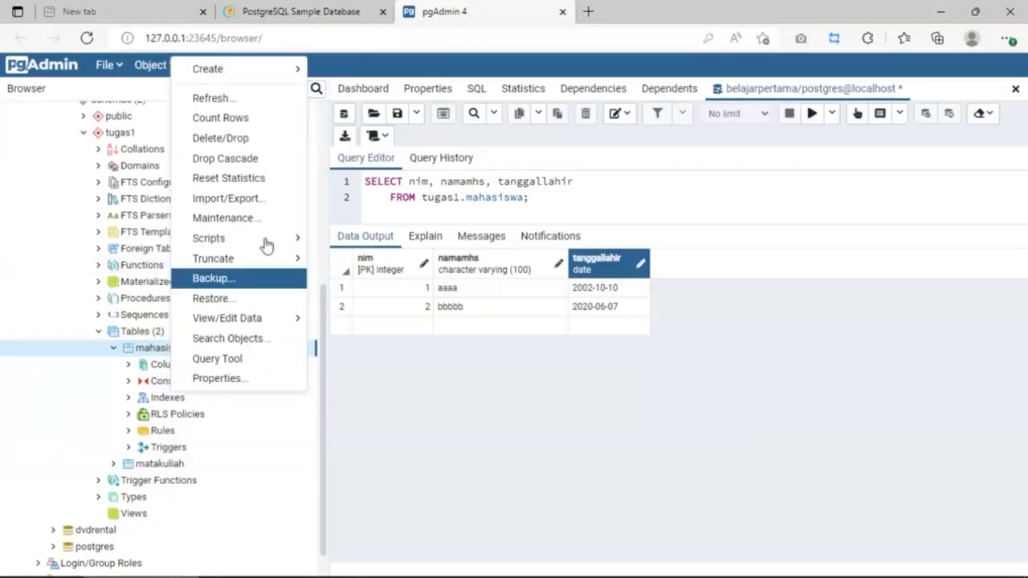
{"action": "mouse_move", "coordinate": [269, 238]}
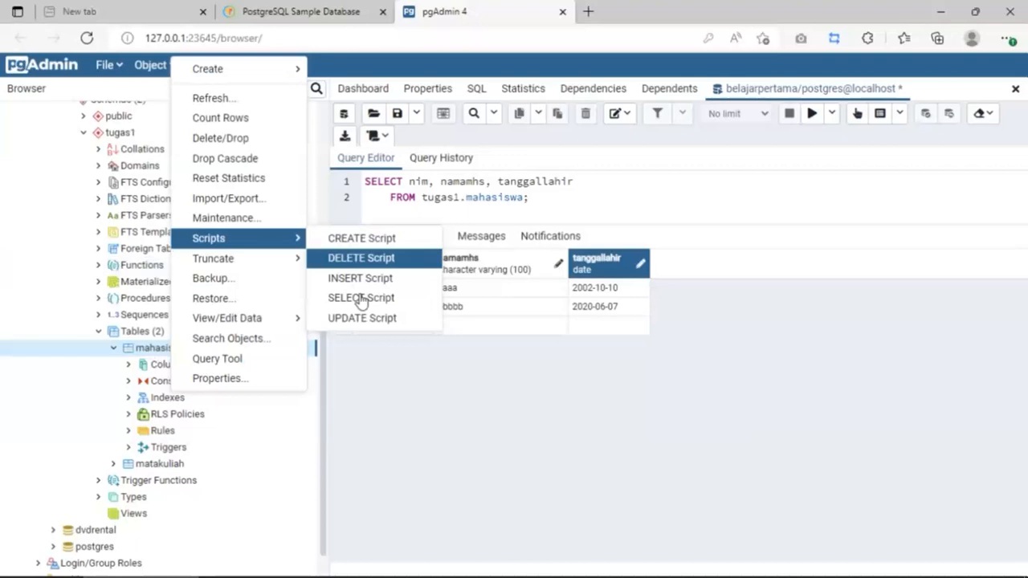
{"action": "left_click", "coordinate": [361, 298]}
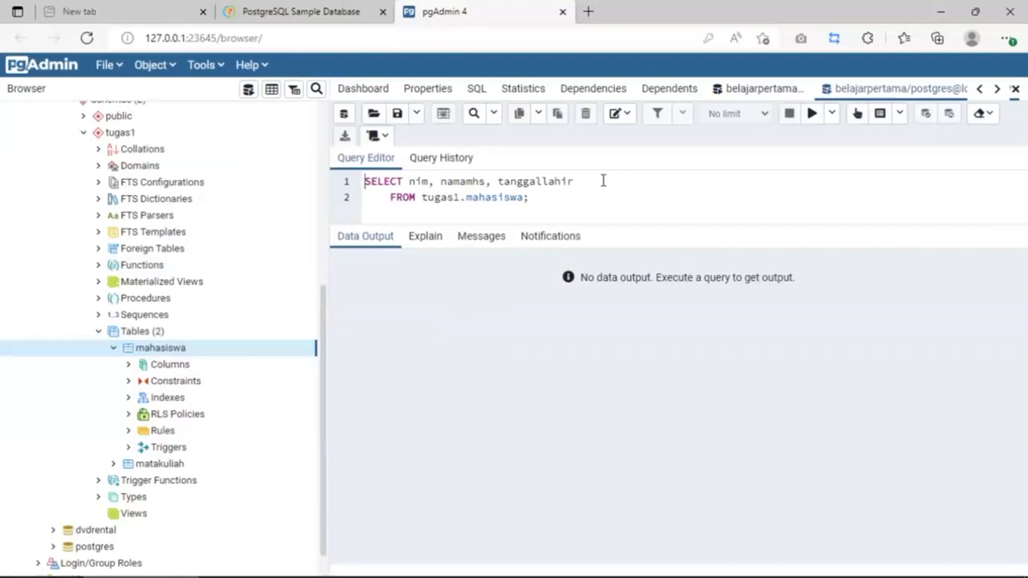
{"action": "left_click", "coordinate": [811, 115]}
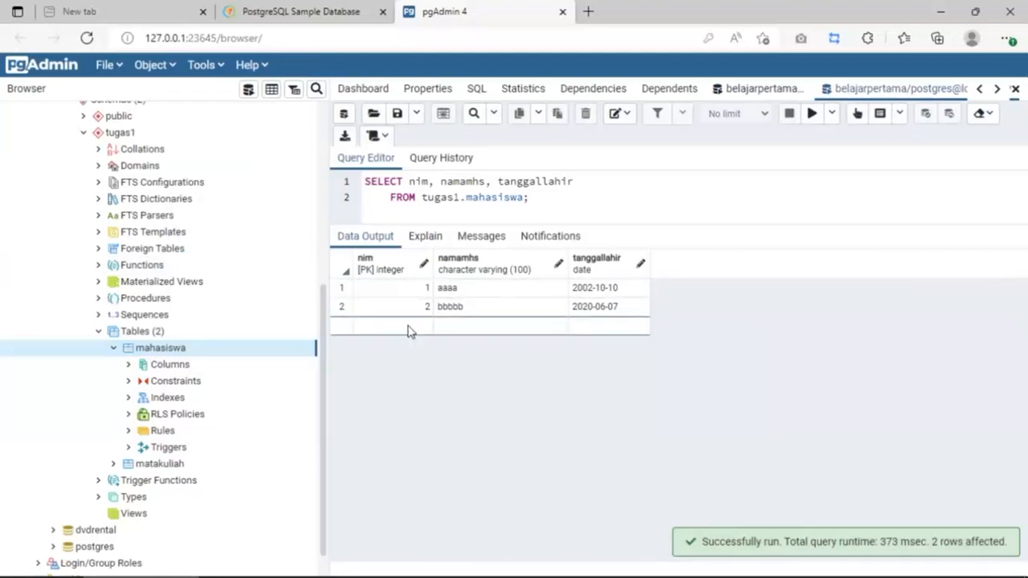
Step: In a new third mahasiswa row, enter the student's nim and full name
{"action": "double_click", "coordinate": [410, 326]}
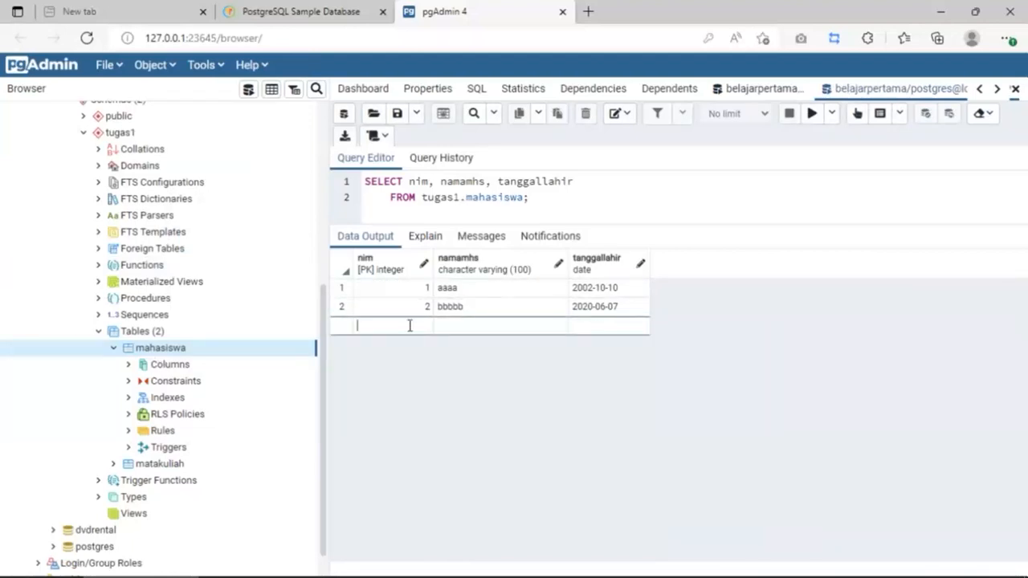
{"action": "left_click", "coordinate": [463, 326]}
{"action": "double_click", "coordinate": [463, 326]}
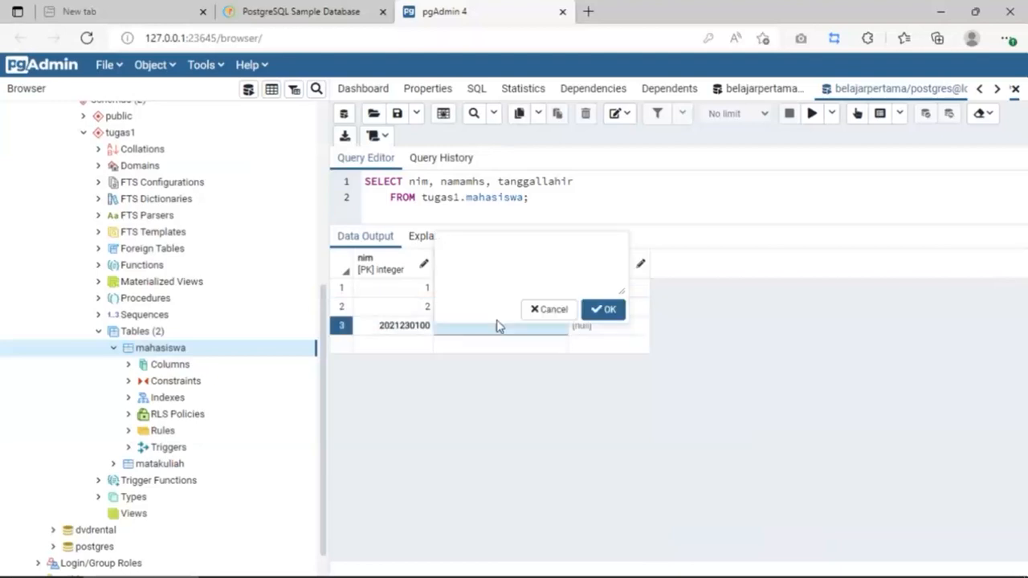
{"action": "left_click", "coordinate": [610, 310]}
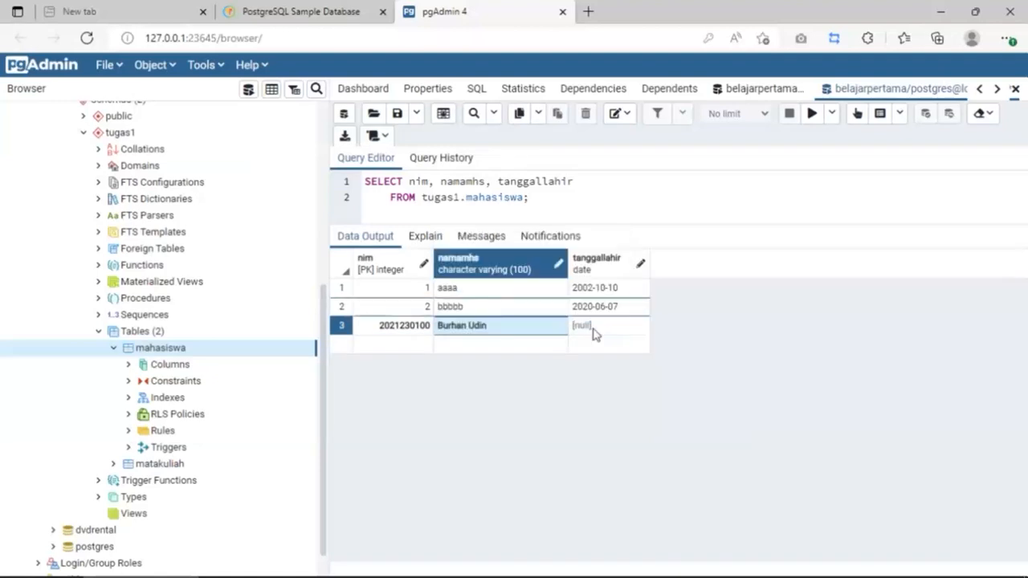
Step: Set row 3's tanggallahir to 2002-09-10 and save the data changes
{"action": "left_click", "coordinate": [594, 331]}
{"action": "key", "text": "Return"}
{"action": "type", "text": "2002"}
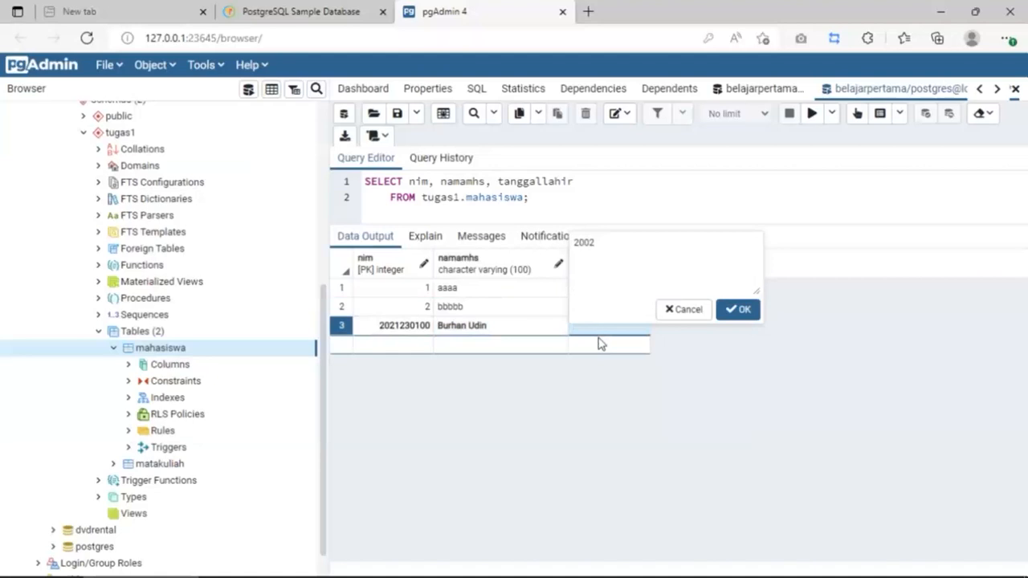
{"action": "type", "text": "0910"}
{"action": "key", "text": "Left"}
{"action": "key", "text": "Left"}
{"action": "key", "text": "Left"}
{"action": "key", "text": "Left"}
{"action": "type", "text": "-"}
{"action": "key", "text": "Right"}
{"action": "type", "text": "-"}
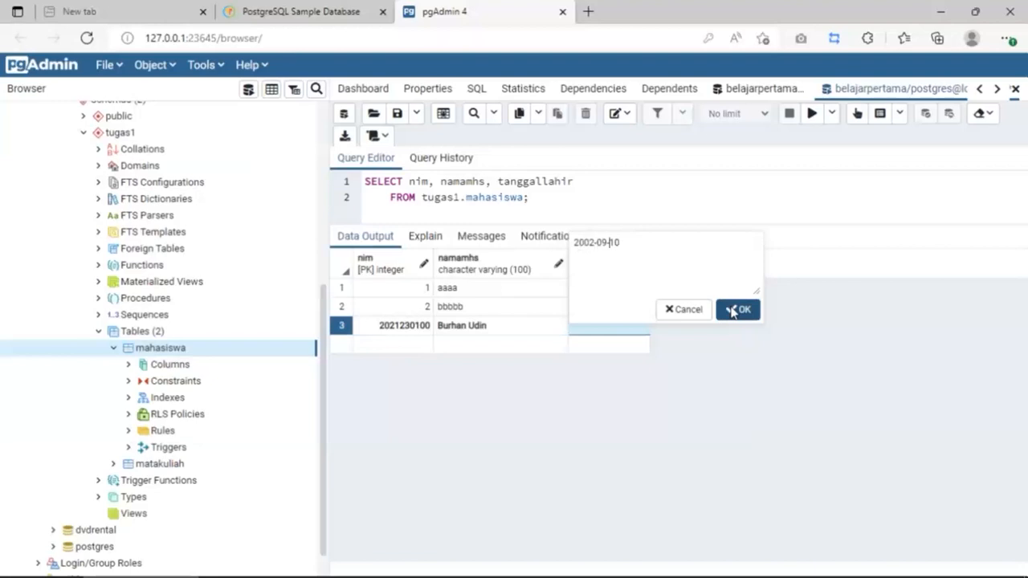
{"action": "left_click", "coordinate": [737, 310]}
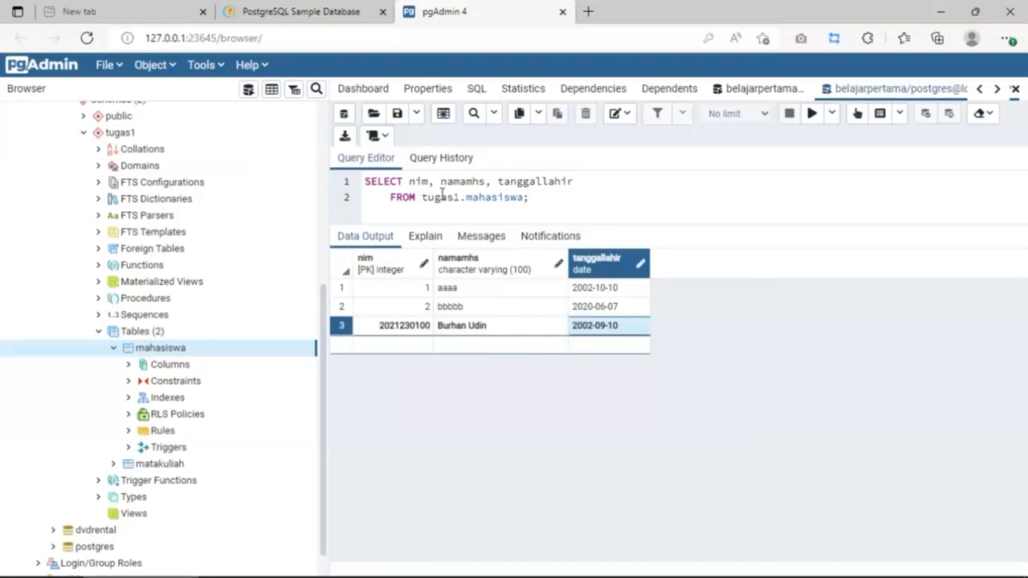
{"action": "left_click", "coordinate": [443, 114]}
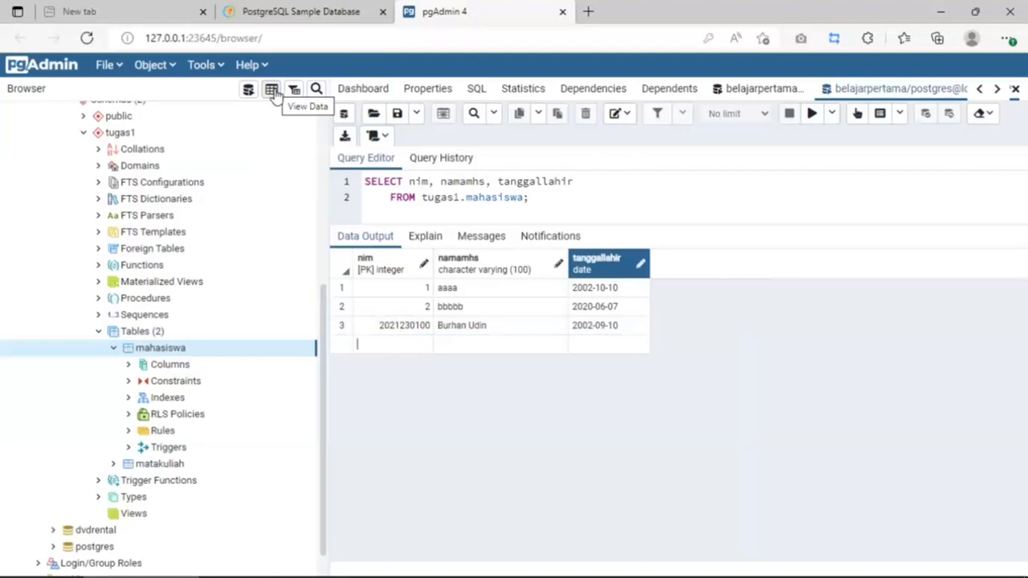
Step: Generate and run a SELECT script on tugas1.matakuliah, showing empty kodemk, namamk and sks columns
{"action": "left_click", "coordinate": [113, 463]}
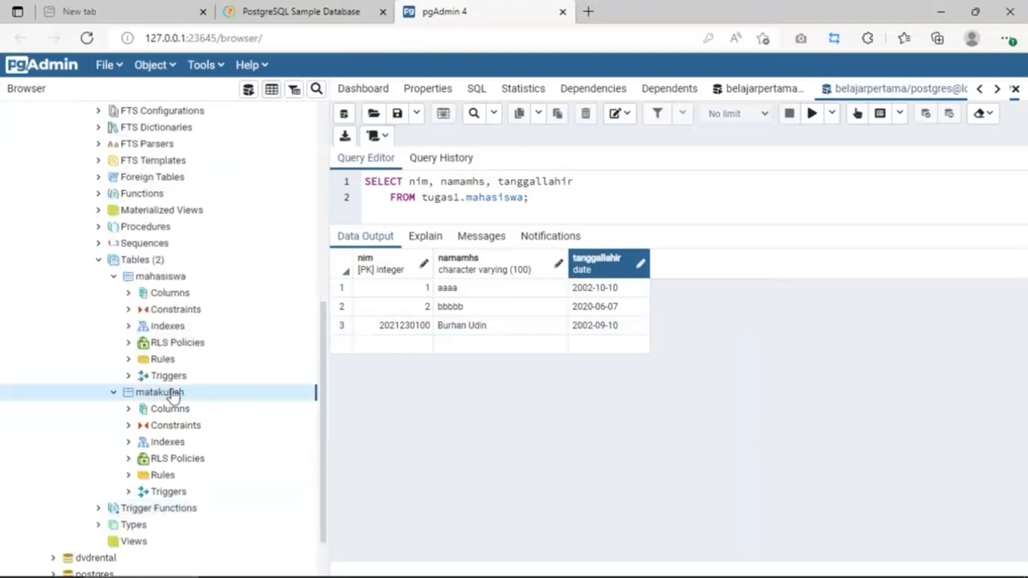
{"action": "right_click", "coordinate": [174, 393]}
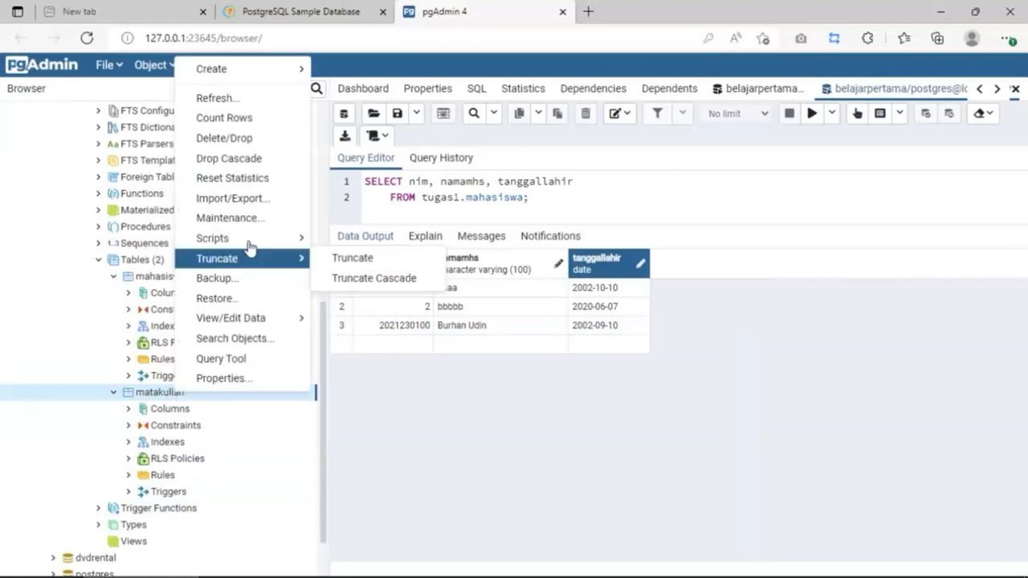
{"action": "mouse_move", "coordinate": [251, 247]}
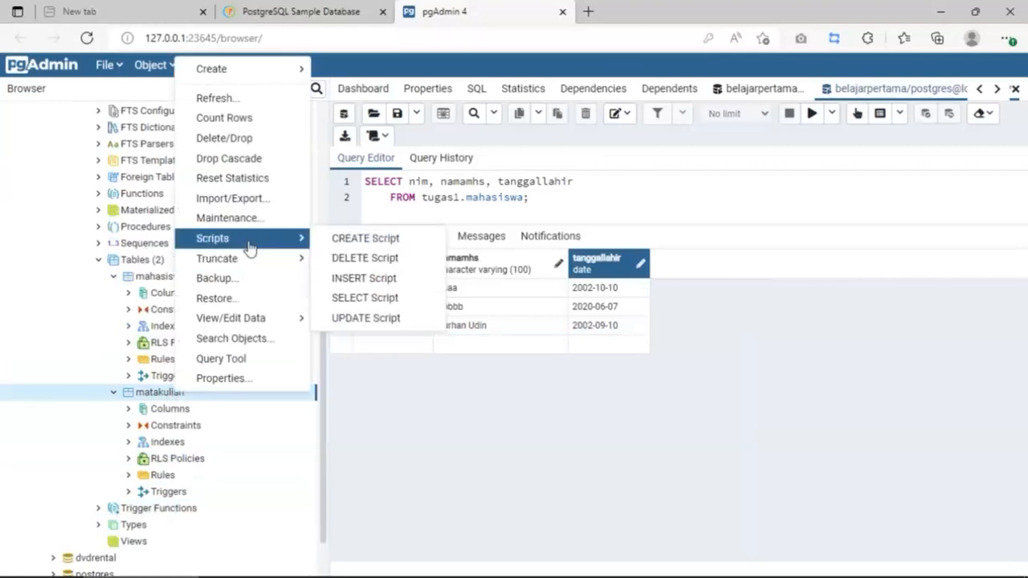
{"action": "left_click", "coordinate": [365, 298]}
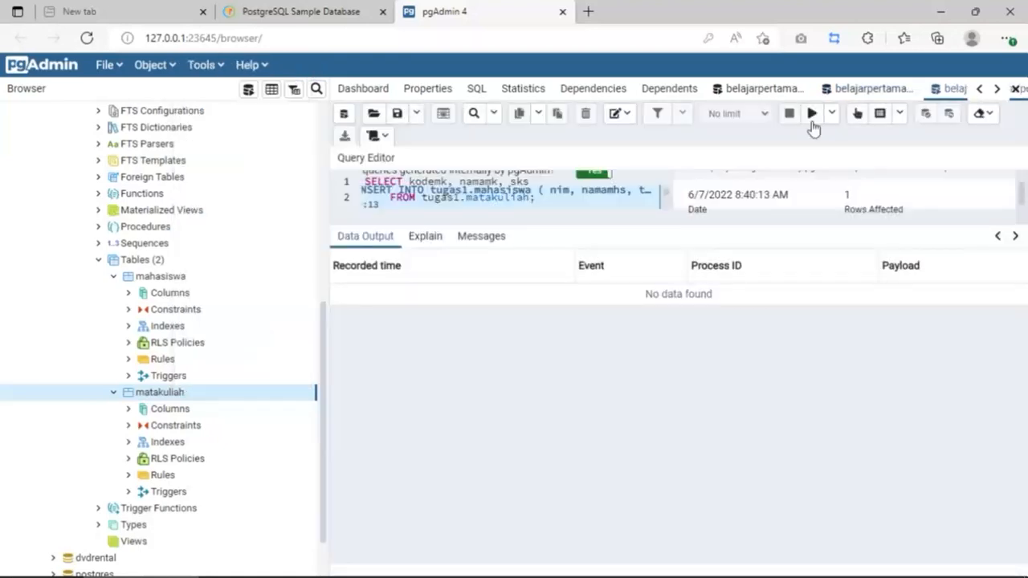
{"action": "key", "text": "F5"}
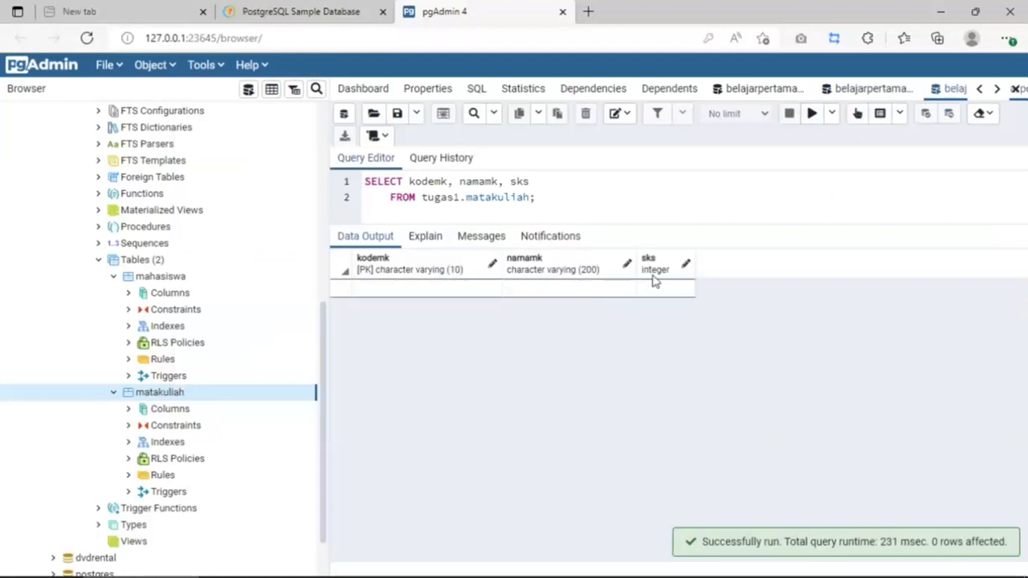
{"action": "double_click", "coordinate": [405, 290]}
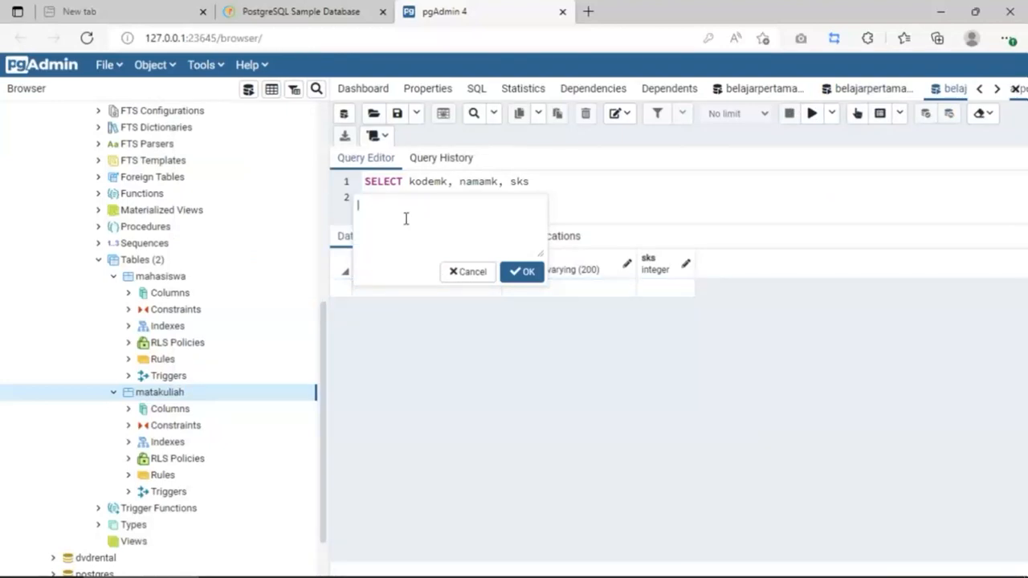
Step: Fill row 1 with kodemk KK100, namamk Algoritma and sks 3, then save the changes
{"action": "type", "text": "KK100"}
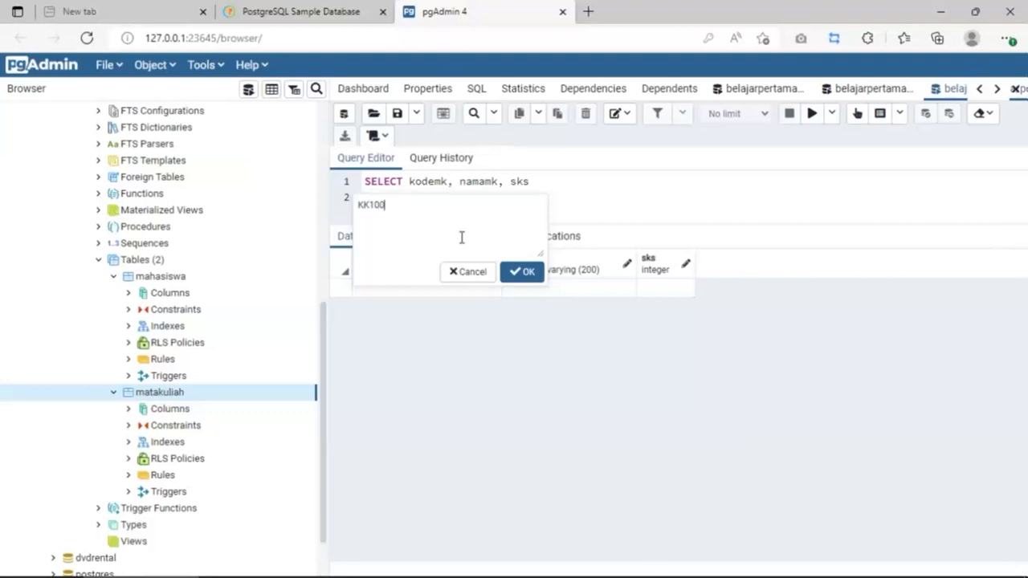
{"action": "left_click", "coordinate": [524, 272]}
{"action": "left_click", "coordinate": [530, 289]}
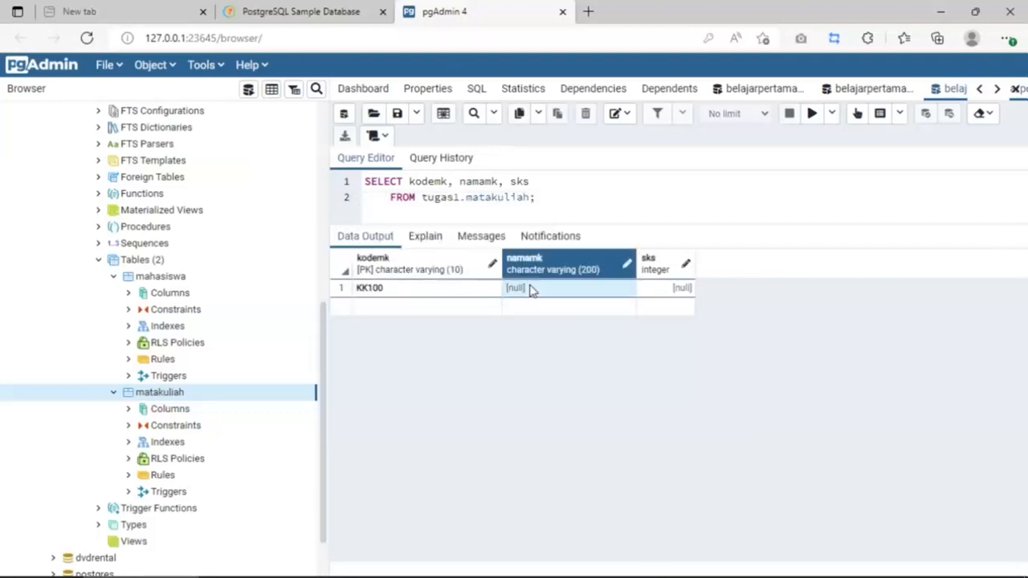
{"action": "double_click", "coordinate": [530, 290]}
{"action": "type", "text": "Alg"}
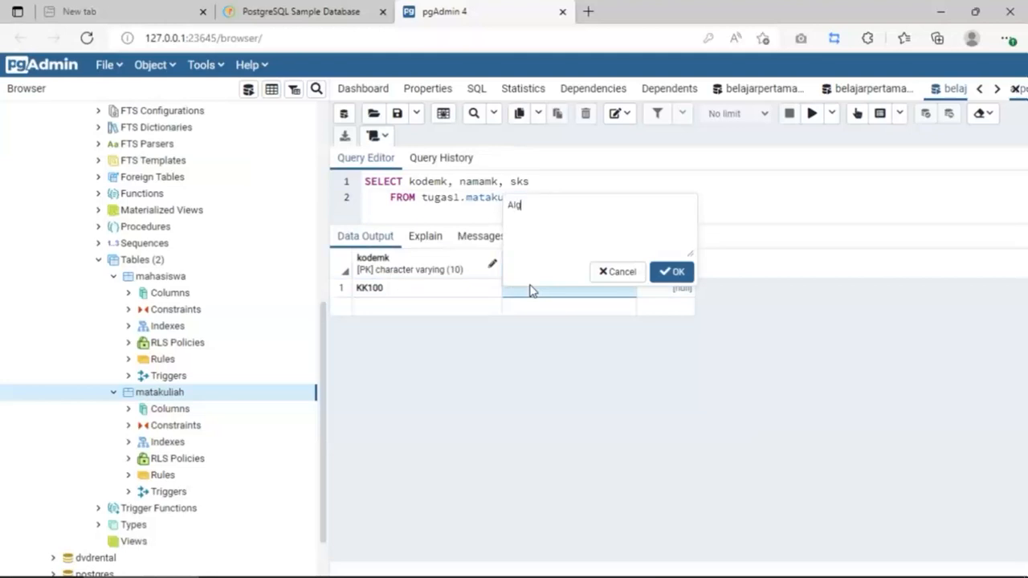
{"action": "type", "text": "oritma"}
{"action": "left_click", "coordinate": [682, 274]}
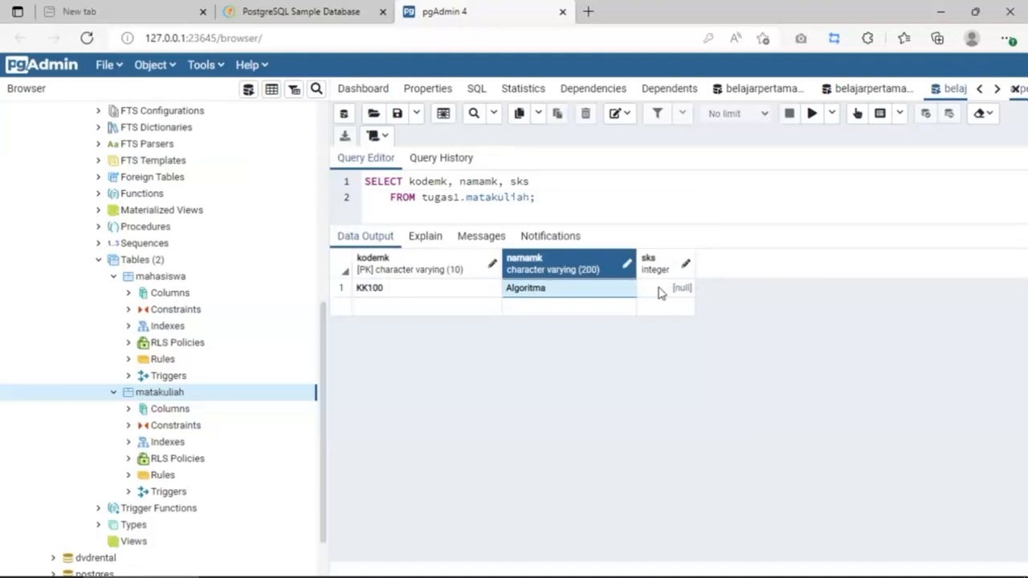
{"action": "double_click", "coordinate": [659, 287]}
{"action": "type", "text": "3"}
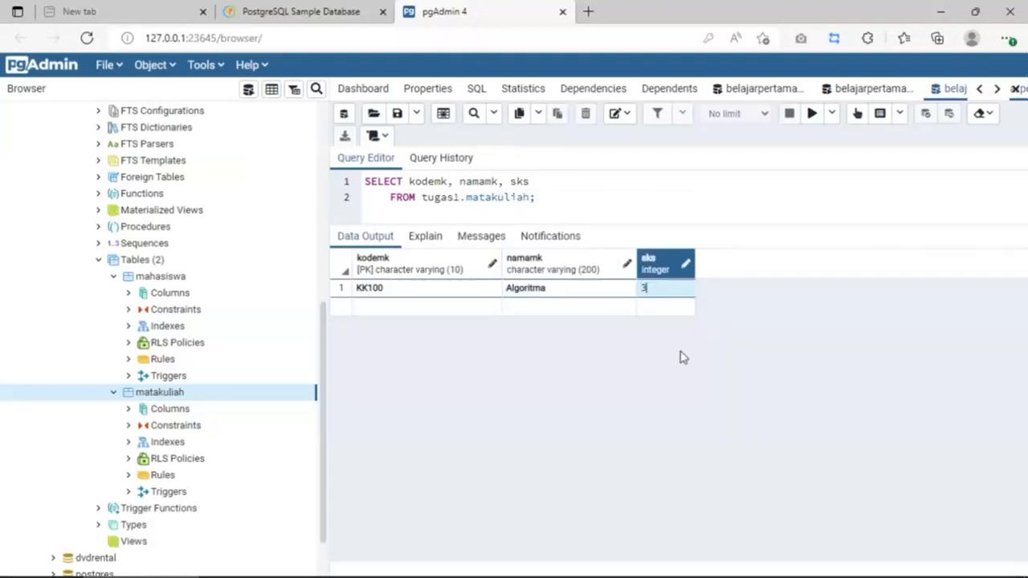
{"action": "key", "text": "Return"}
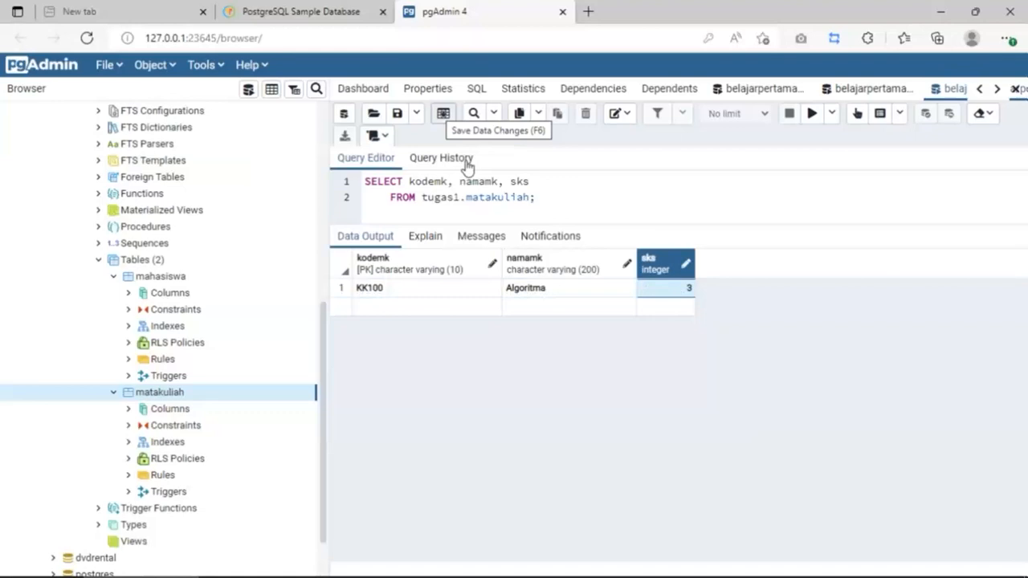
{"action": "left_click", "coordinate": [442, 114]}
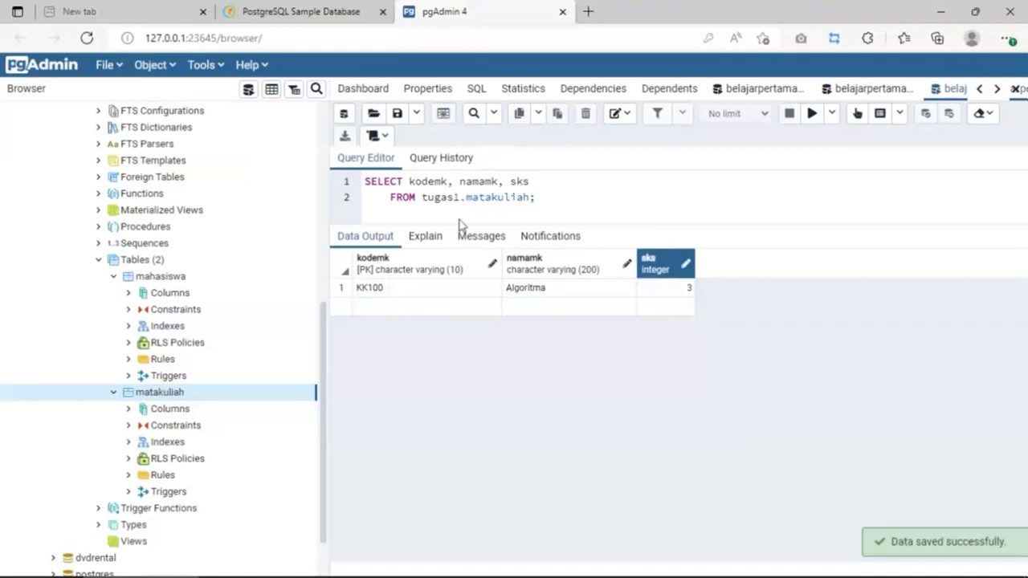
Step: Discard an accidental edit of the kodemk cell
{"action": "double_click", "coordinate": [463, 296]}
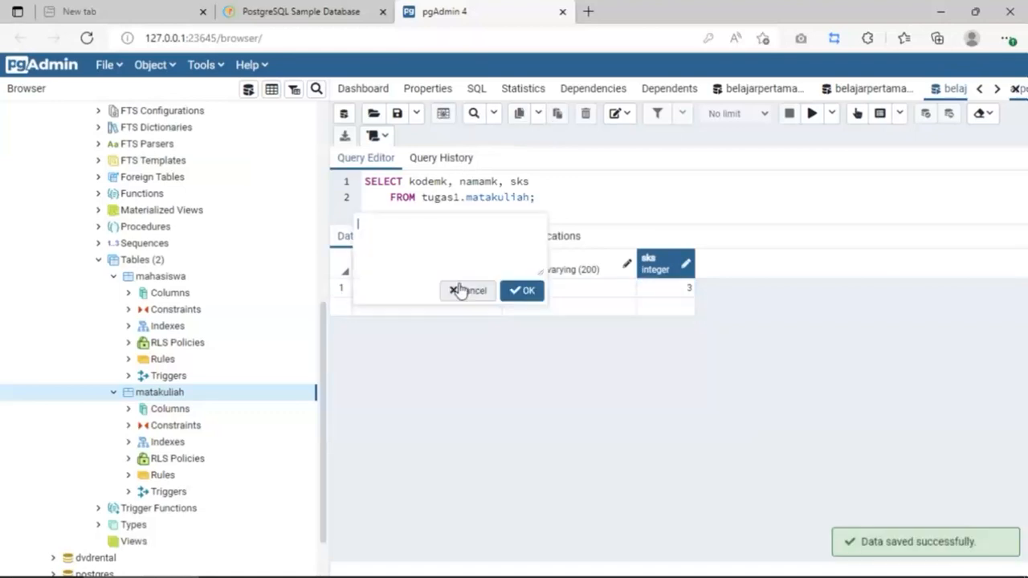
{"action": "left_click", "coordinate": [566, 196]}
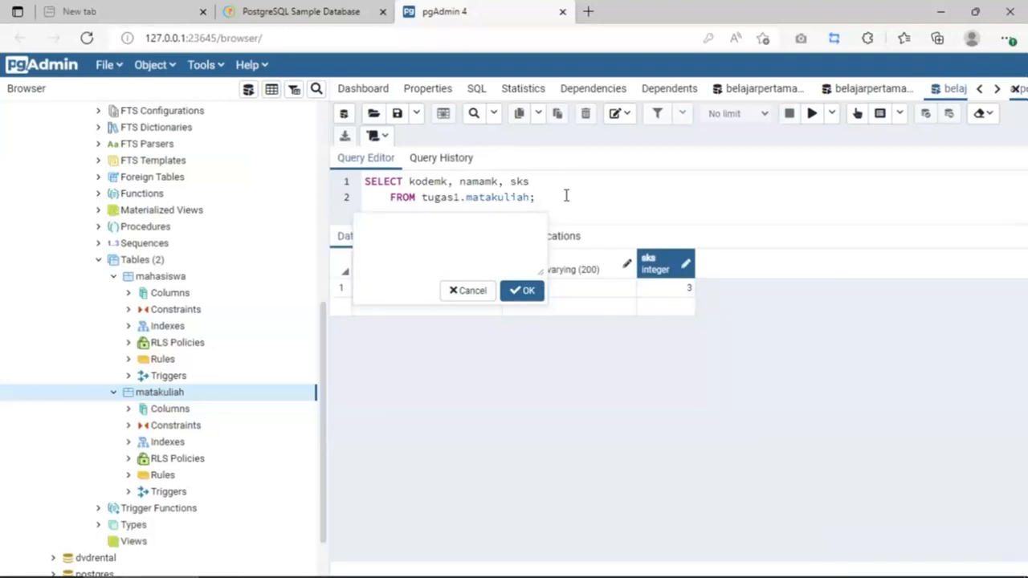
{"action": "left_click", "coordinate": [473, 291]}
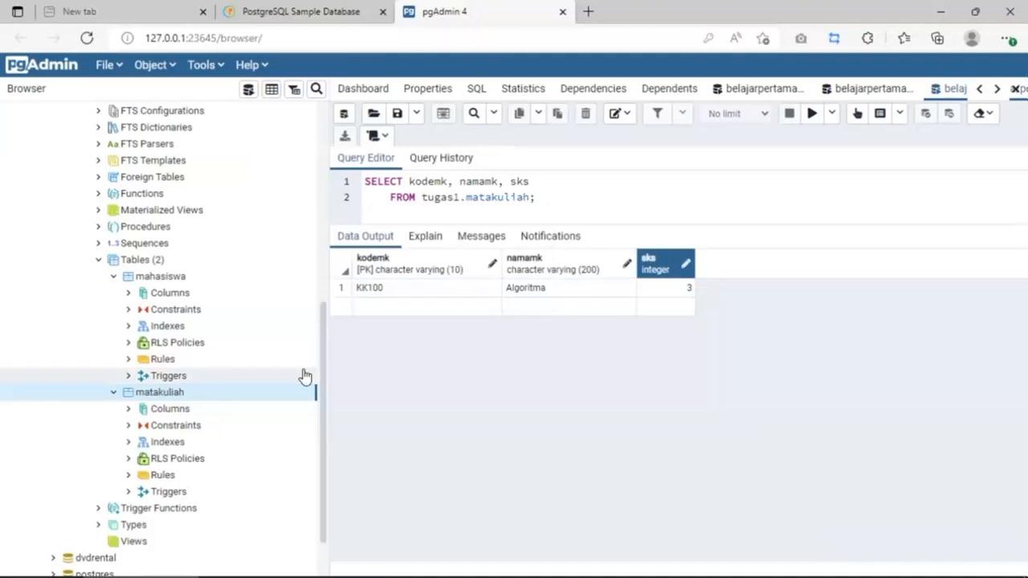
Step: Generate an INSERT script for tugas1.matakuliah with kodemk, namamk and sks placeholders
{"action": "right_click", "coordinate": [146, 396]}
{"action": "mouse_move", "coordinate": [221, 246]}
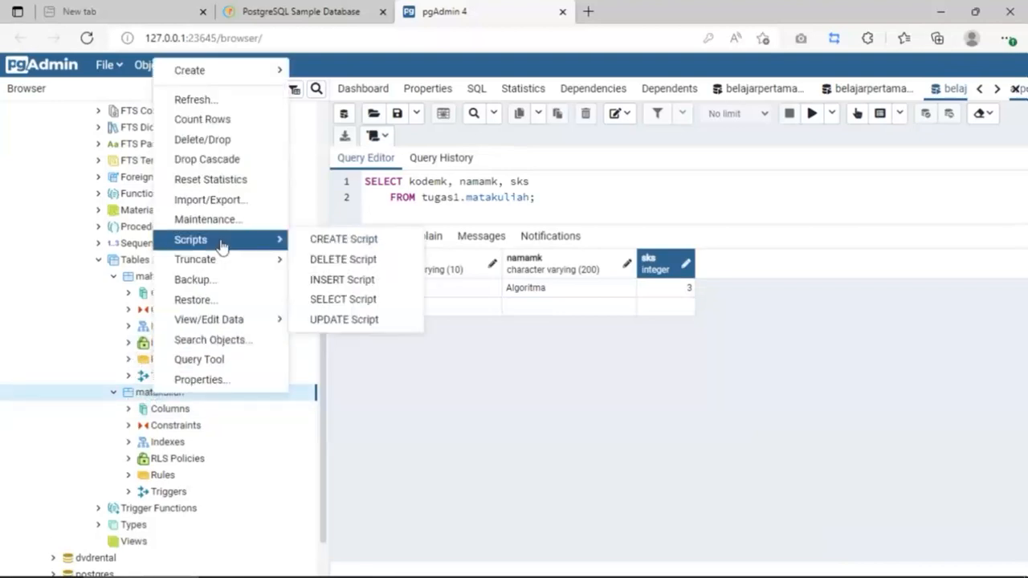
{"action": "left_click", "coordinate": [336, 279]}
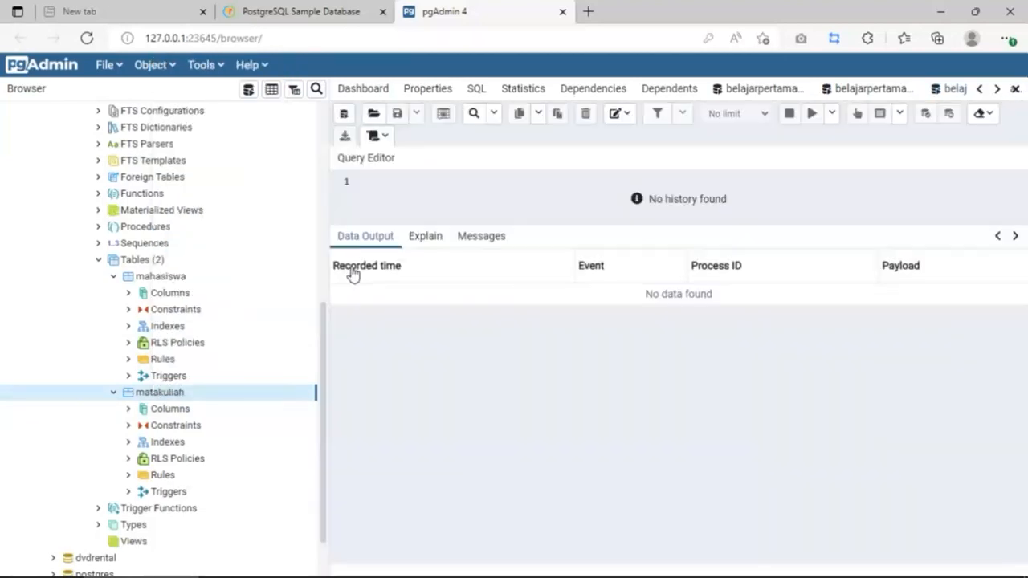
{"action": "left_click", "coordinate": [480, 212]}
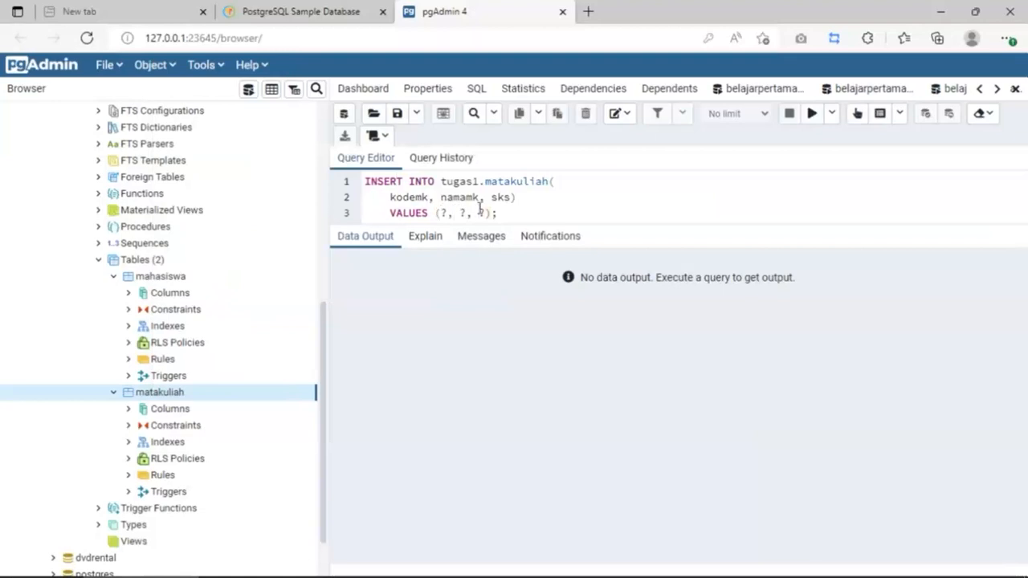
Step: Open the Tables group's actions, dismiss them, and select the mahasiswa table
{"action": "left_click", "coordinate": [147, 262]}
{"action": "right_click", "coordinate": [149, 264]}
{"action": "mouse_move", "coordinate": [183, 275]}
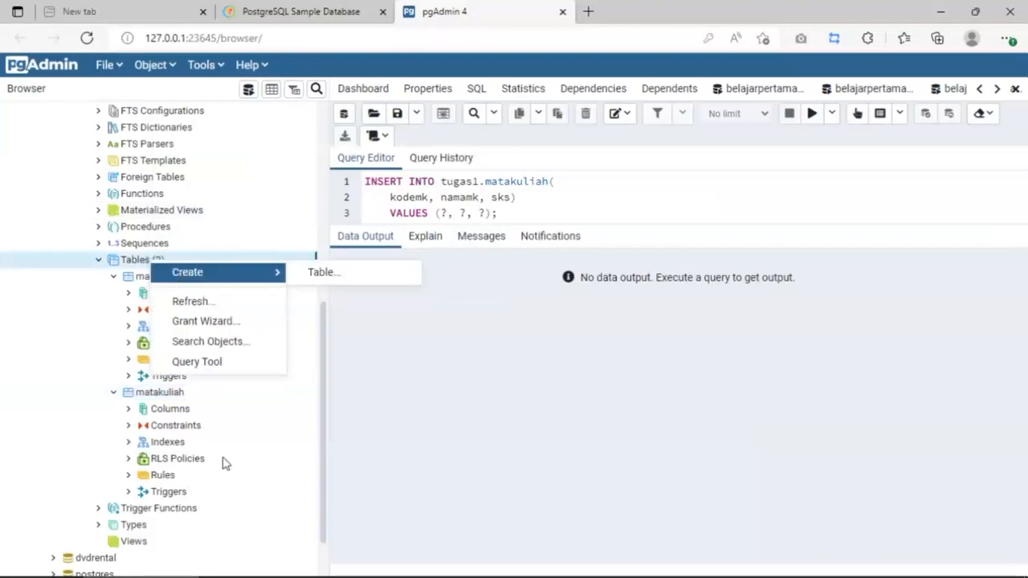
{"action": "left_click", "coordinate": [196, 392]}
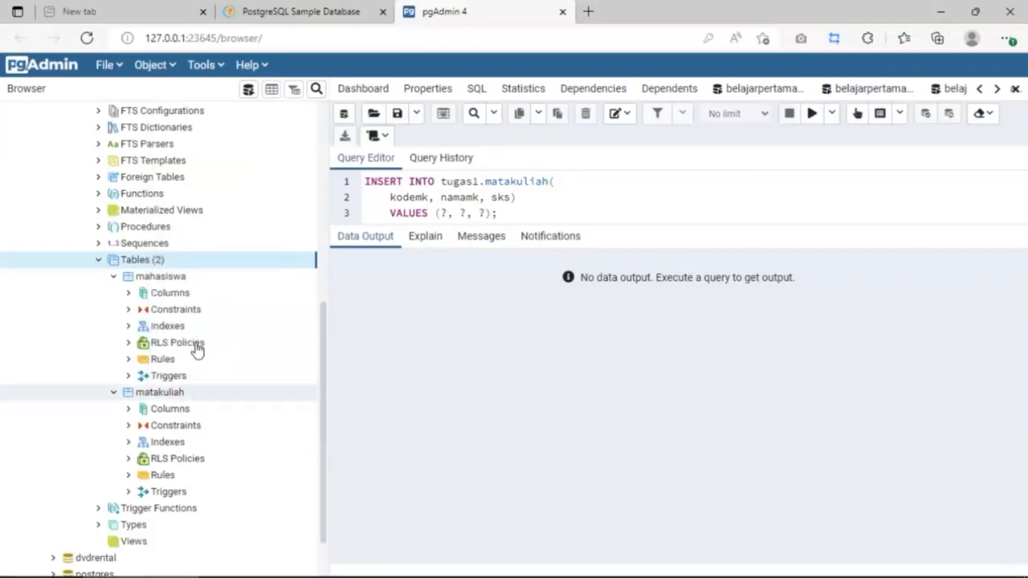
{"action": "left_click", "coordinate": [162, 277]}
Step: Generate the CREATE script for the mahasiswa table in a new query tab
{"action": "right_click", "coordinate": [162, 277]}
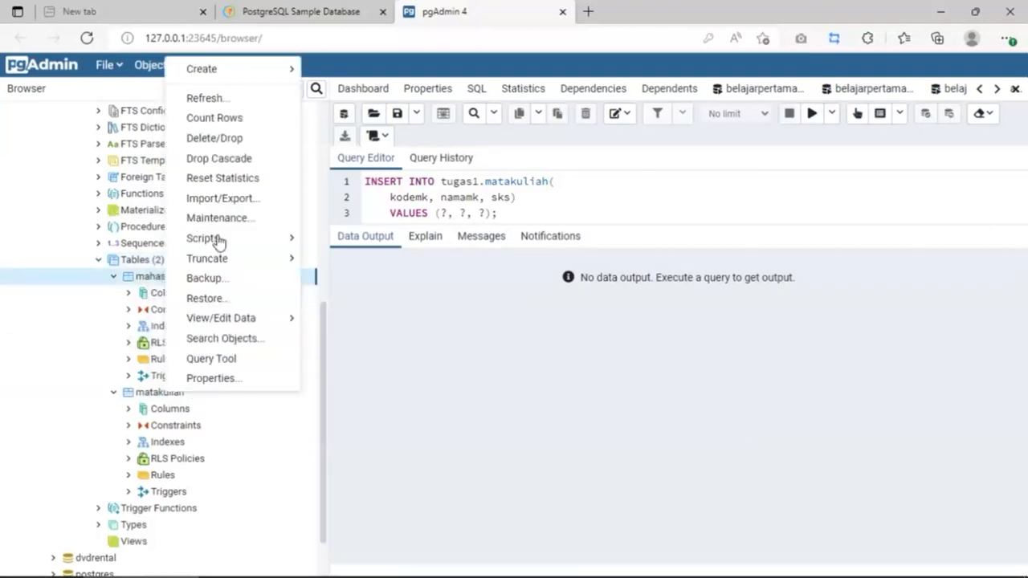
{"action": "mouse_move", "coordinate": [217, 238]}
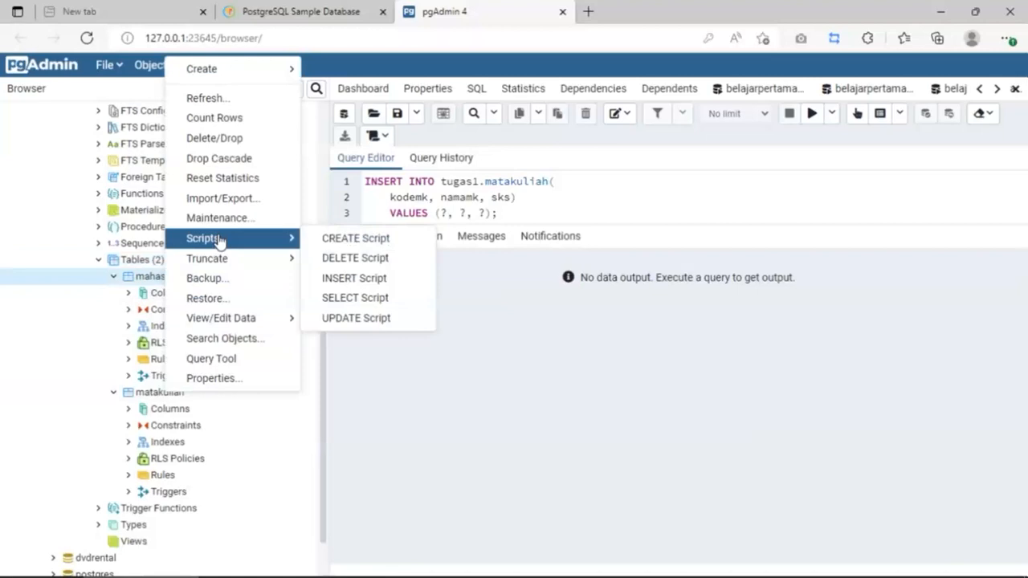
{"action": "left_click", "coordinate": [330, 241]}
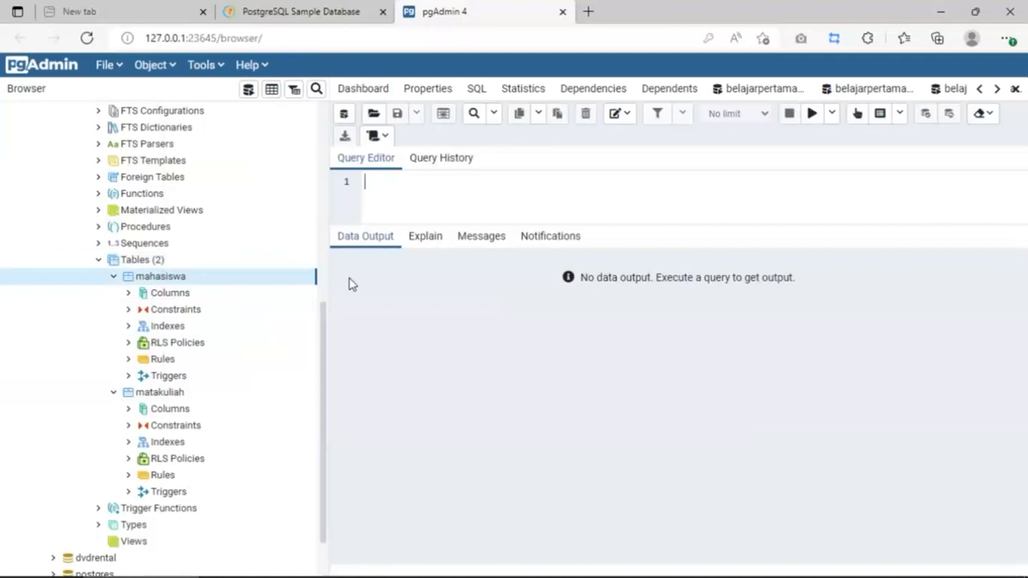
Step: Enlarge the query editor pane and scroll so the full CREATE TABLE script is visible
{"action": "scroll", "coordinate": [504, 213], "scroll_direction": "down", "scroll_amount": 1}
{"action": "scroll", "coordinate": [504, 214], "scroll_direction": "up", "scroll_amount": 1}
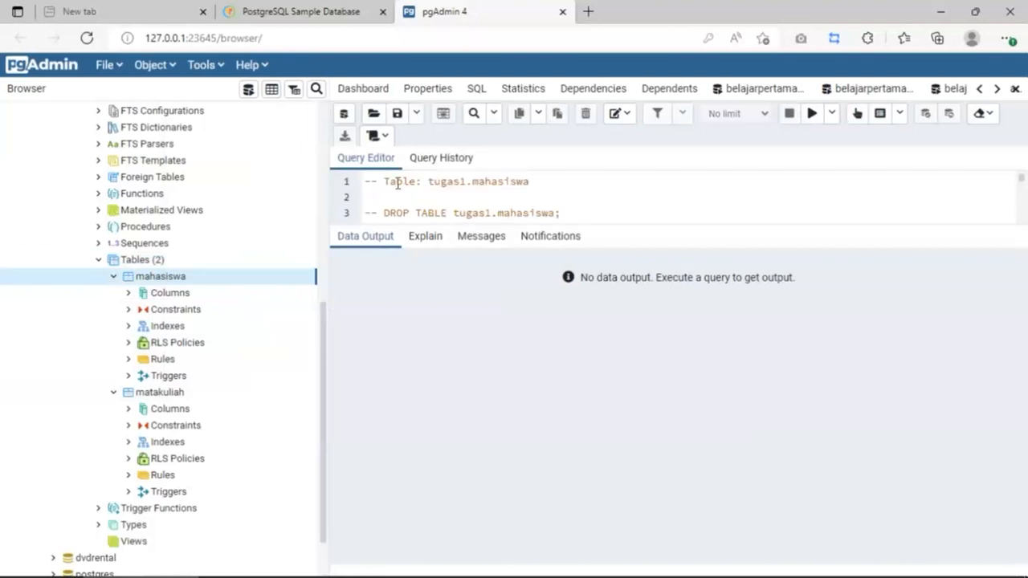
{"action": "scroll", "coordinate": [427, 195], "scroll_direction": "down", "scroll_amount": 1}
{"action": "scroll", "coordinate": [457, 207], "scroll_direction": "down", "scroll_amount": 3}
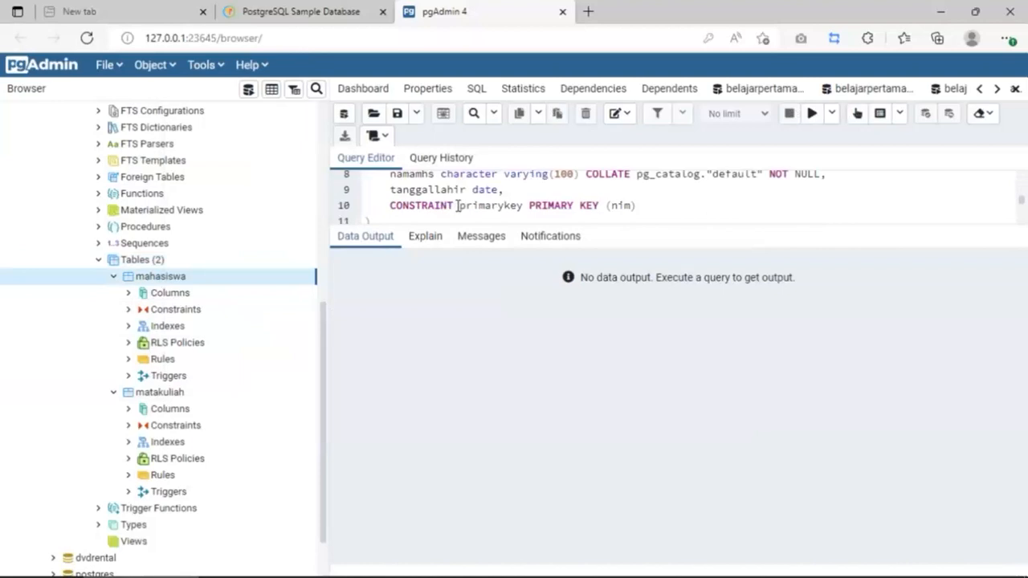
{"action": "scroll", "coordinate": [457, 206], "scroll_direction": "down", "scroll_amount": 1}
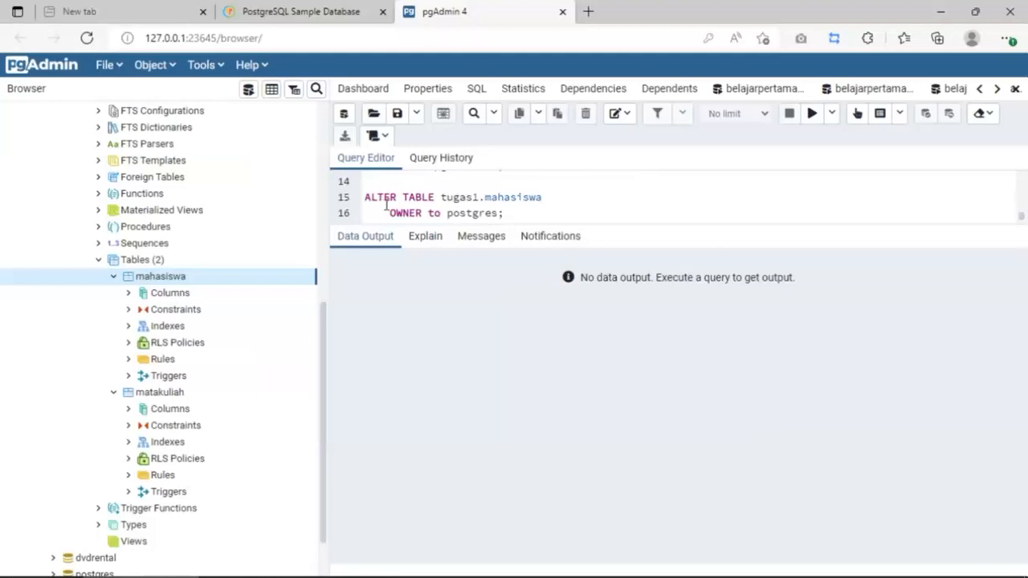
{"action": "scroll", "coordinate": [498, 210], "scroll_direction": "up", "scroll_amount": 1}
{"action": "left_click_drag", "start_coordinate": [617, 226], "coordinate": [595, 345]}
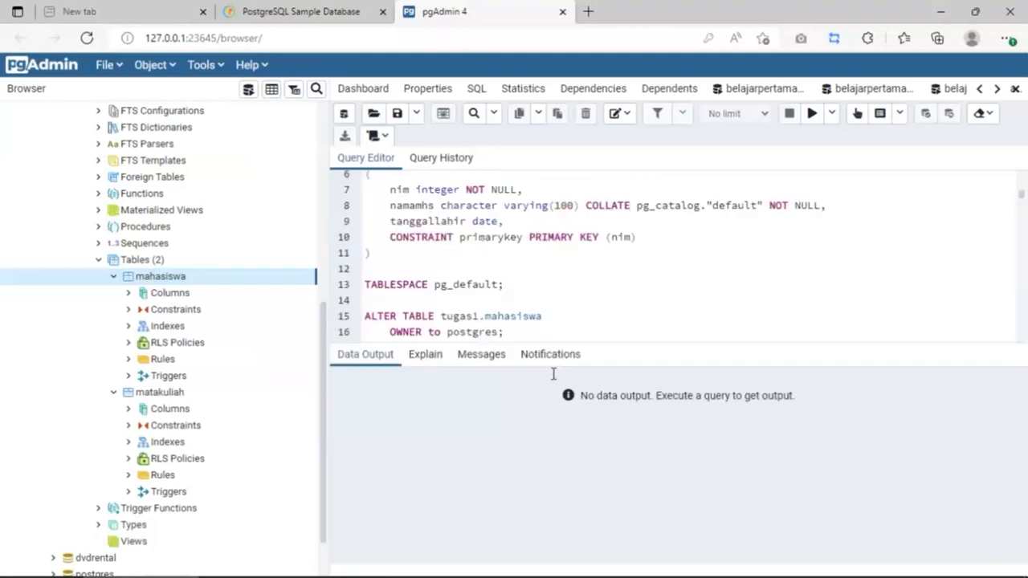
{"action": "left_click_drag", "start_coordinate": [552, 373], "coordinate": [551, 438]}
{"action": "scroll", "coordinate": [514, 322], "scroll_direction": "down", "scroll_amount": 1}
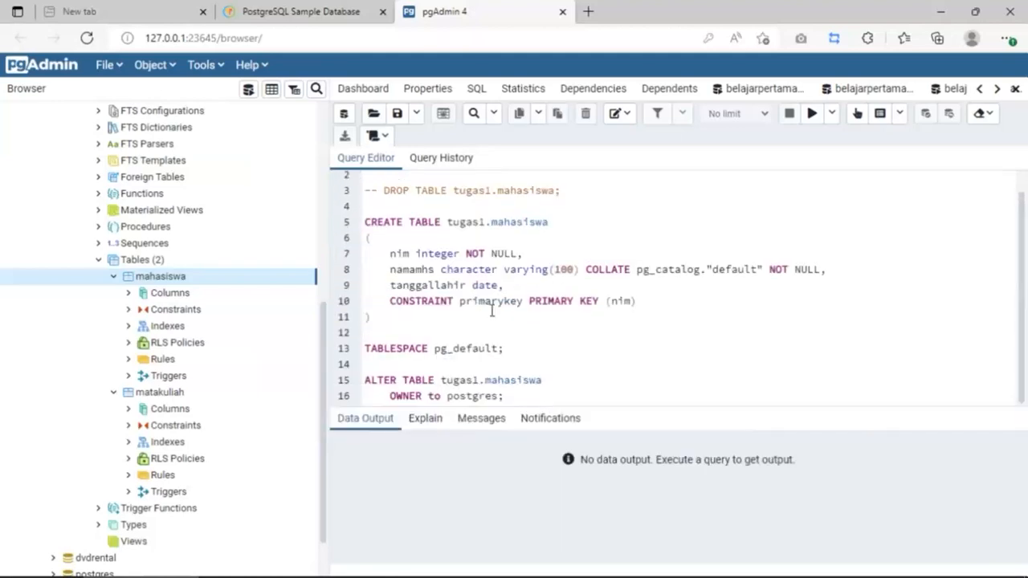
Step: Collapse the mahasiswa and matakuliah tables, belajarpertama's Schemas, and the belajarpertama database
{"action": "left_click", "coordinate": [113, 277]}
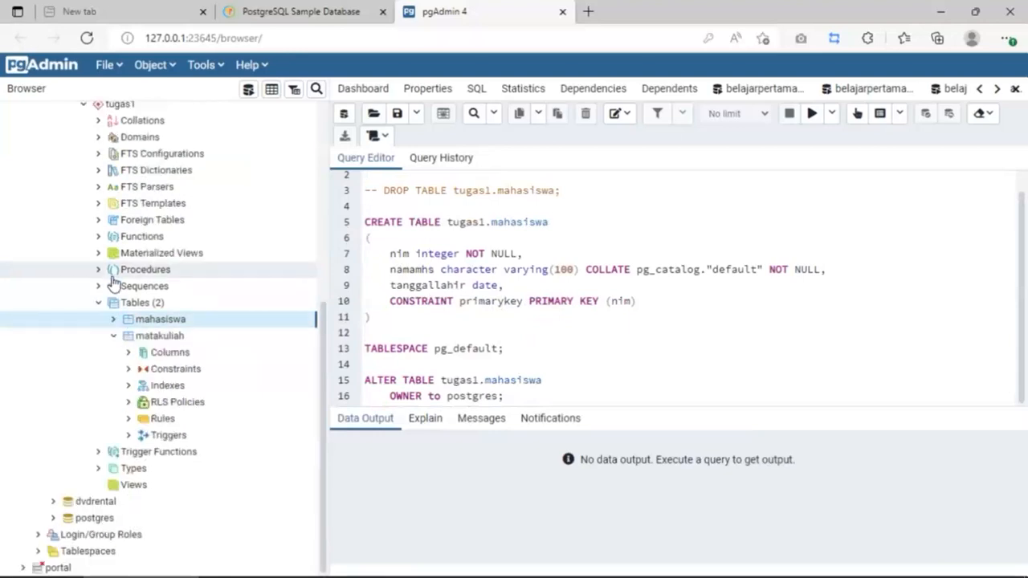
{"action": "left_click", "coordinate": [113, 337]}
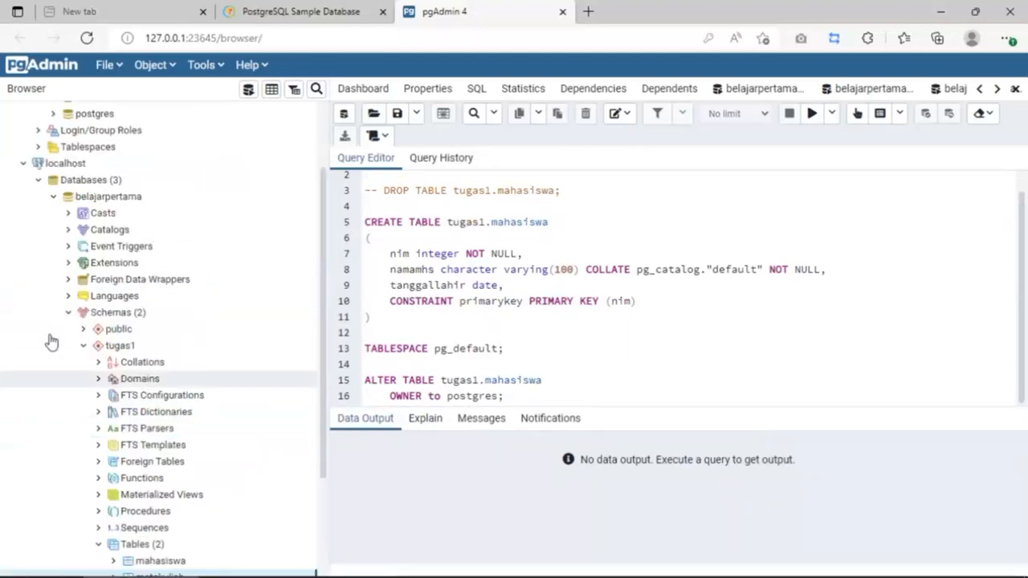
{"action": "scroll", "coordinate": [121, 361], "scroll_direction": "up", "scroll_amount": 3}
{"action": "left_click", "coordinate": [69, 315]}
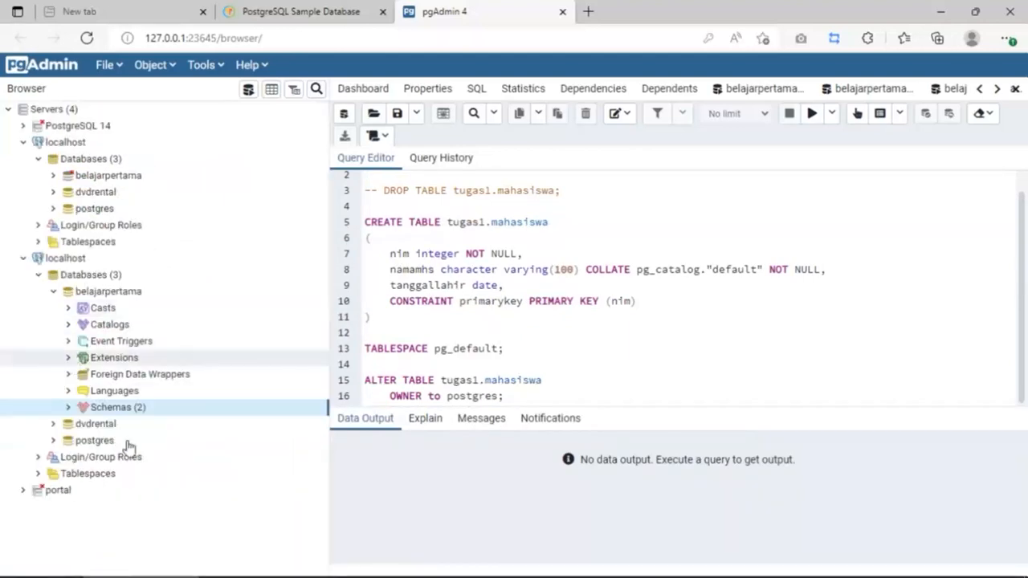
{"action": "left_click", "coordinate": [54, 293]}
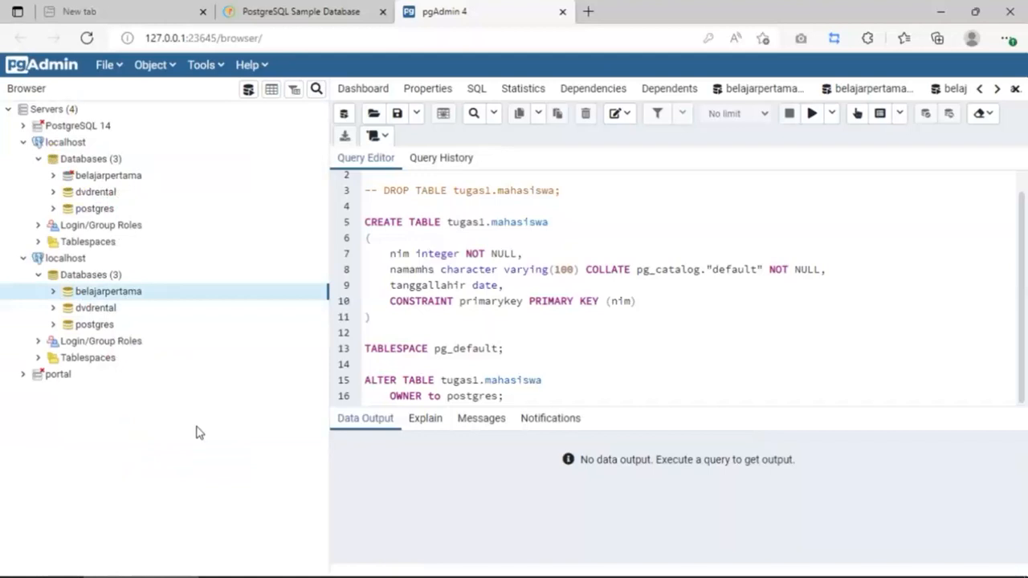
{"action": "mouse_move", "coordinate": [289, 568]}
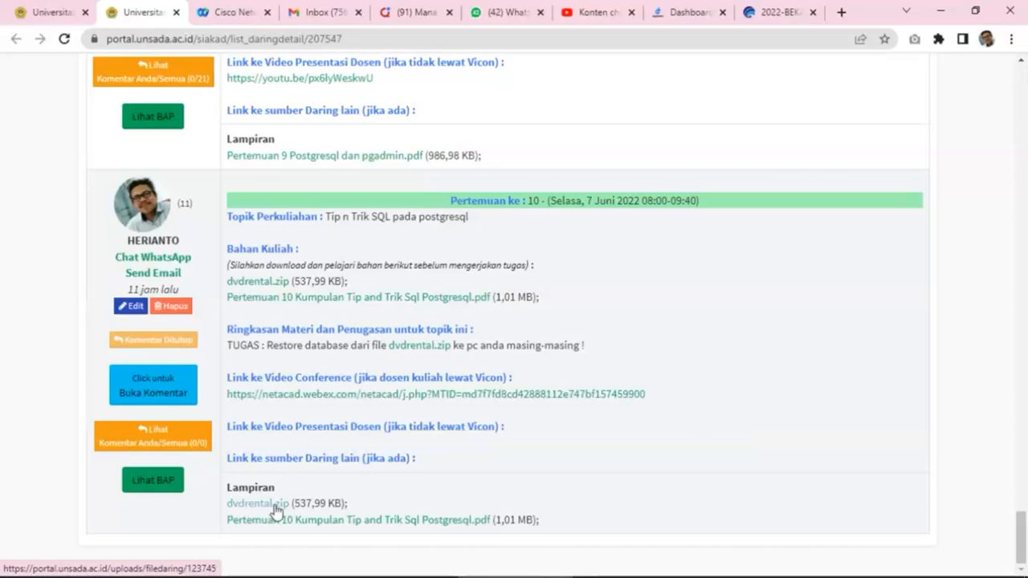
Step: Try downloading the meeting 10 attachment dvdrental.zip, saving it into the percobaan folder
{"action": "left_click", "coordinate": [277, 509]}
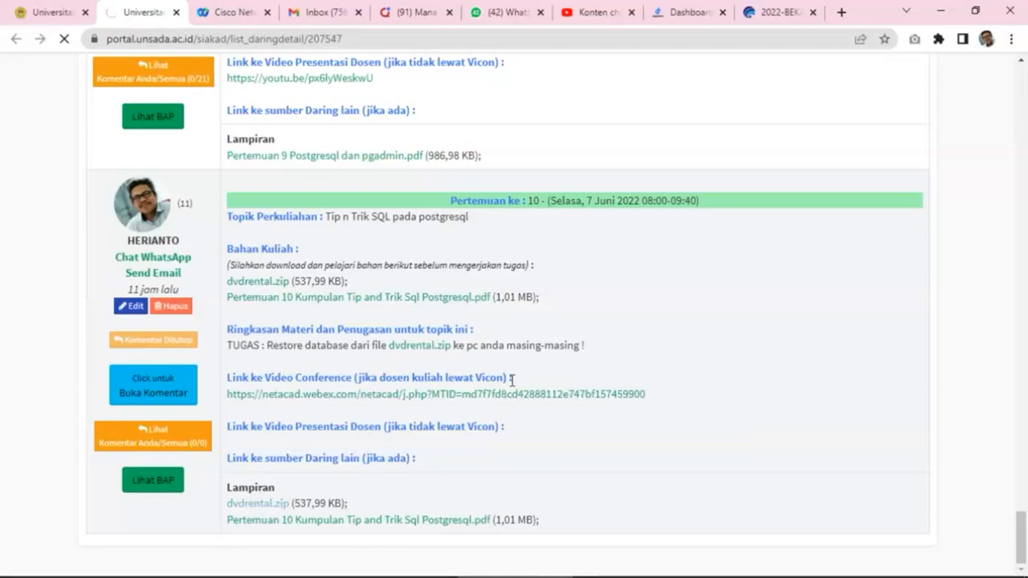
{"action": "left_click", "coordinate": [265, 505]}
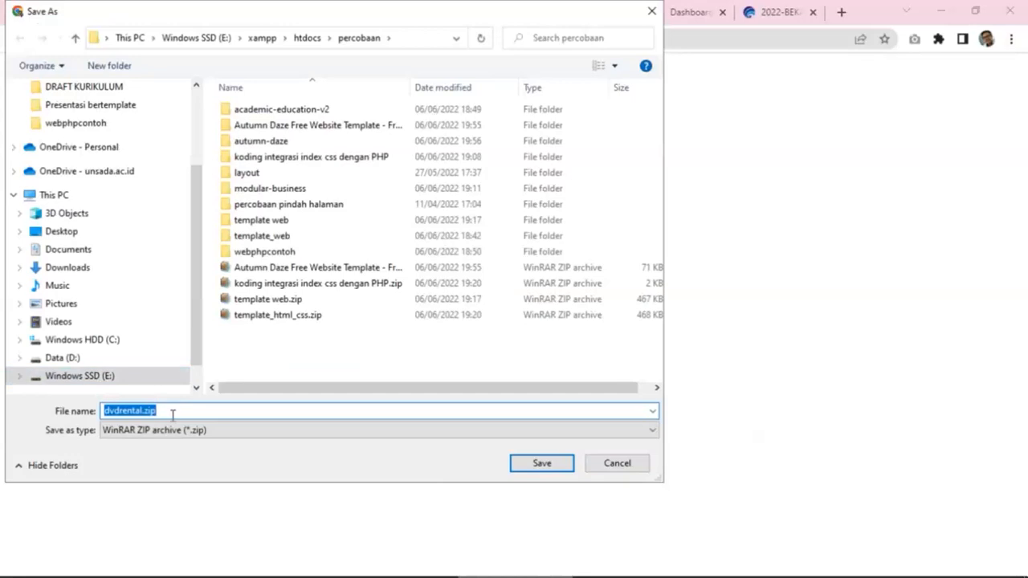
{"action": "left_click", "coordinate": [120, 410]}
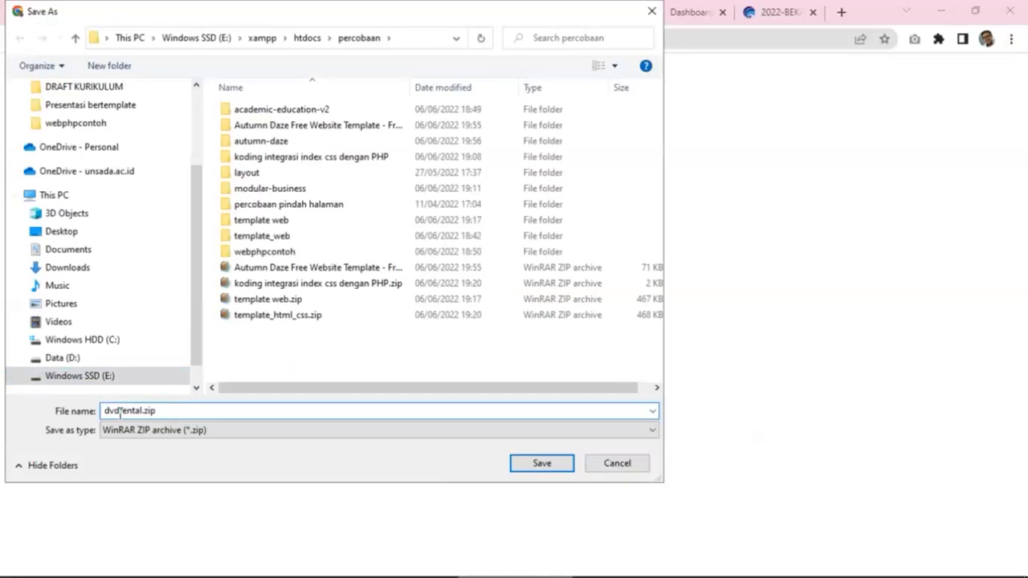
{"action": "left_click", "coordinate": [542, 468]}
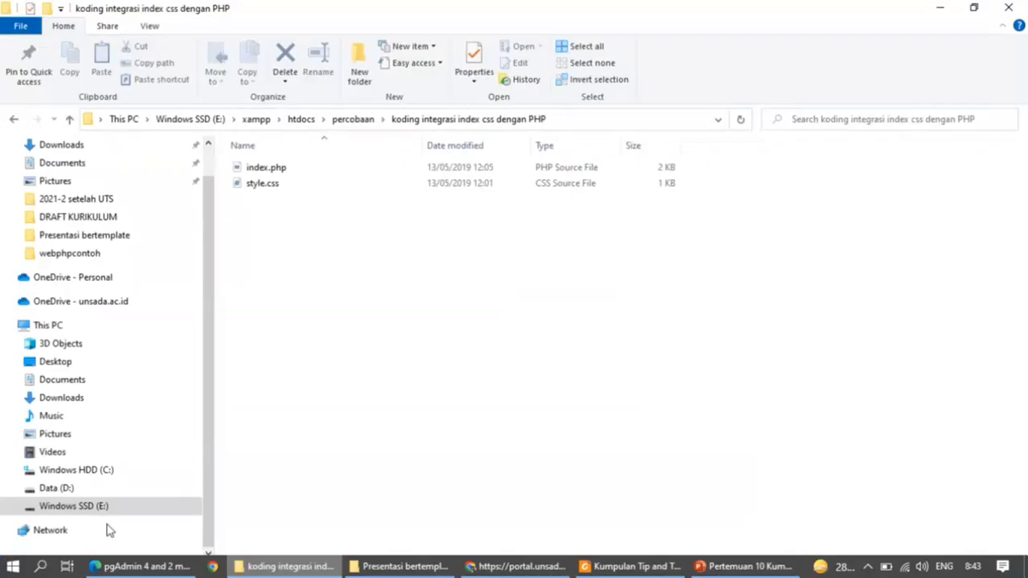
Step: Browse to the Windows SSD (E:) root, which lists Intel, Program Files, Users and xampp
{"action": "left_click", "coordinate": [113, 506]}
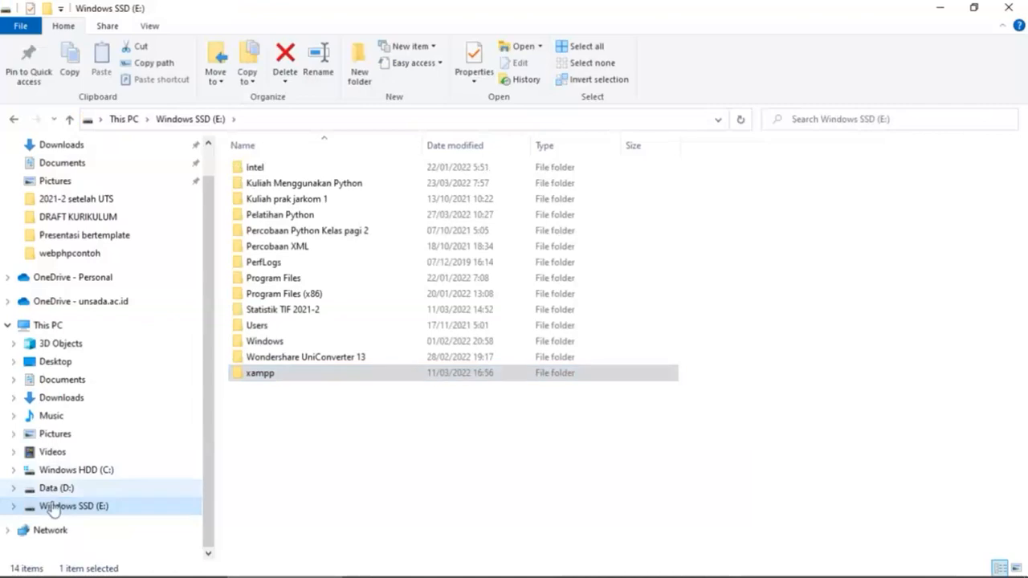
{"action": "left_click", "coordinate": [245, 479]}
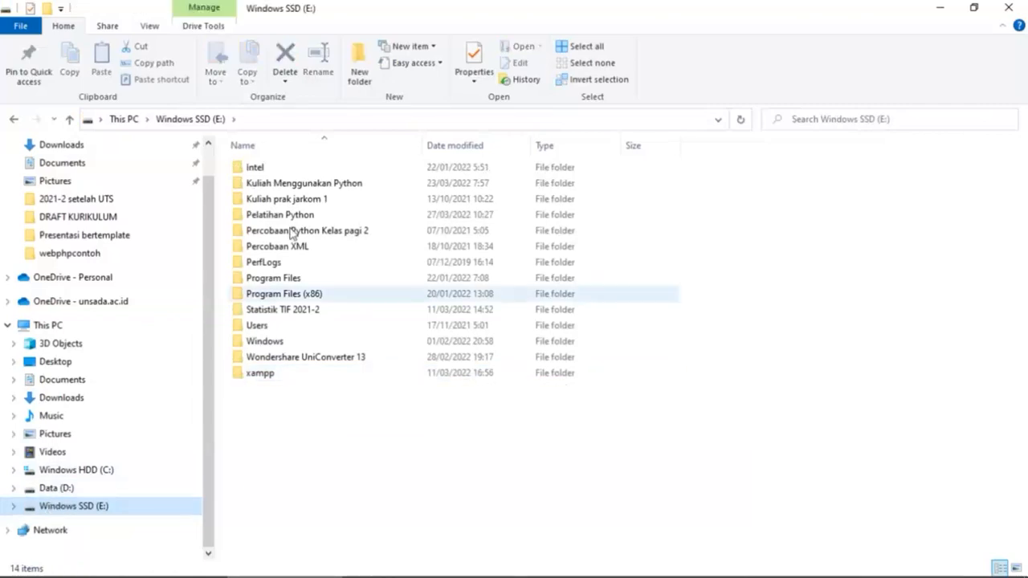
{"action": "mouse_move", "coordinate": [763, 546]}
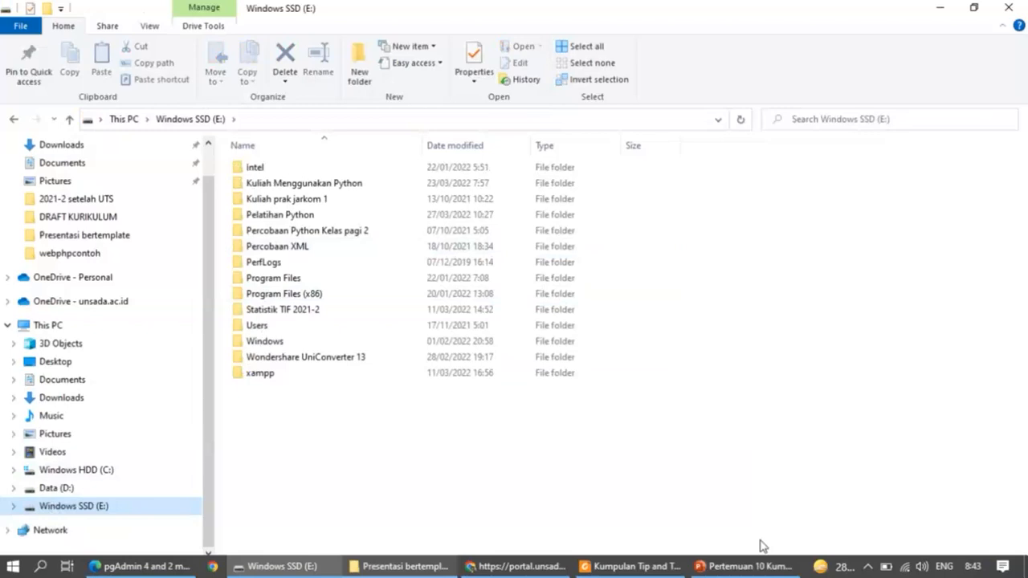
Step: Resume the failed dvdrental.zip download in Chrome with Lanjutkan, then return to the E: drive window
{"action": "left_click", "coordinate": [518, 566]}
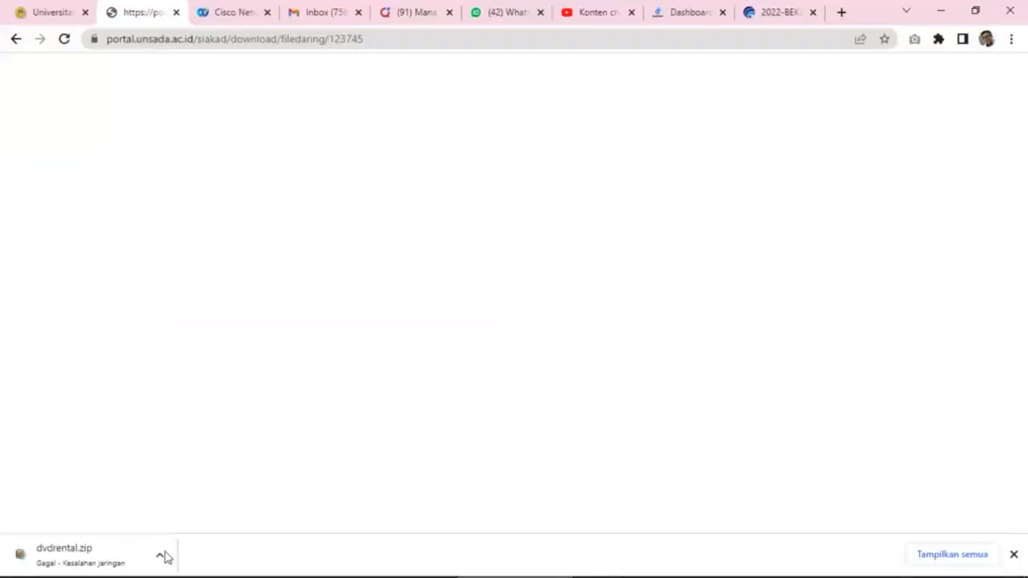
{"action": "left_click", "coordinate": [163, 554]}
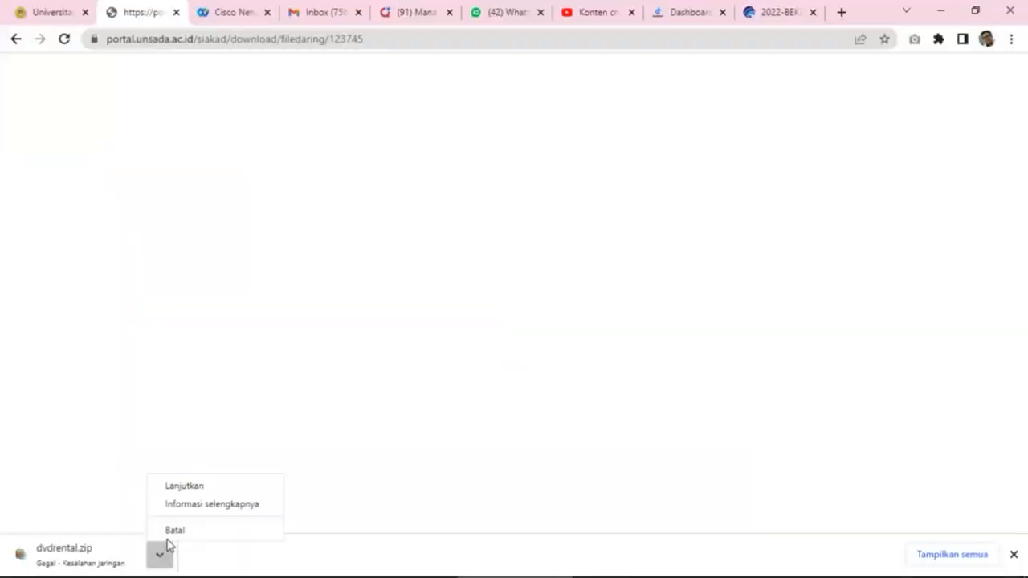
{"action": "left_click", "coordinate": [193, 487]}
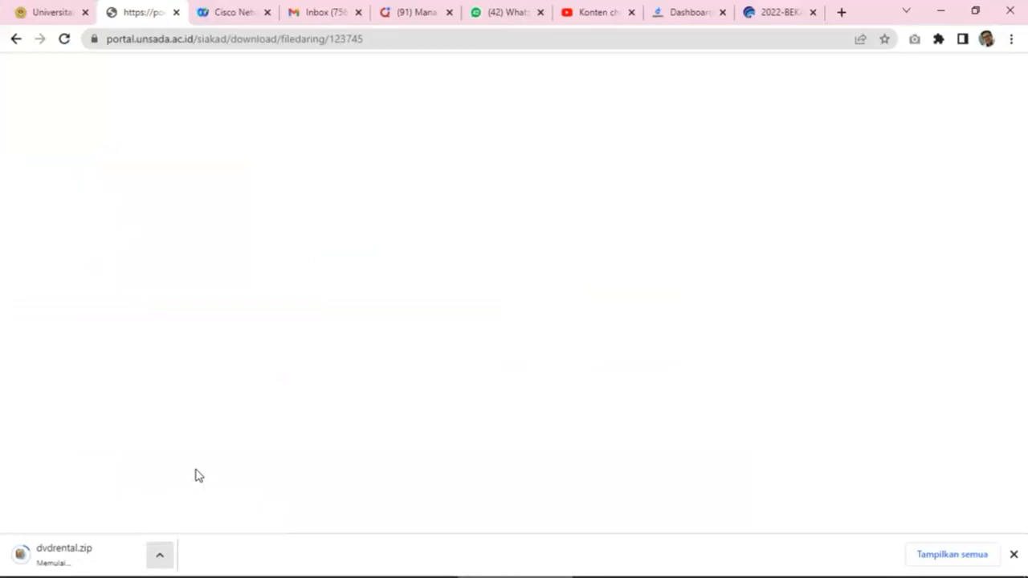
{"action": "left_click", "coordinate": [160, 558]}
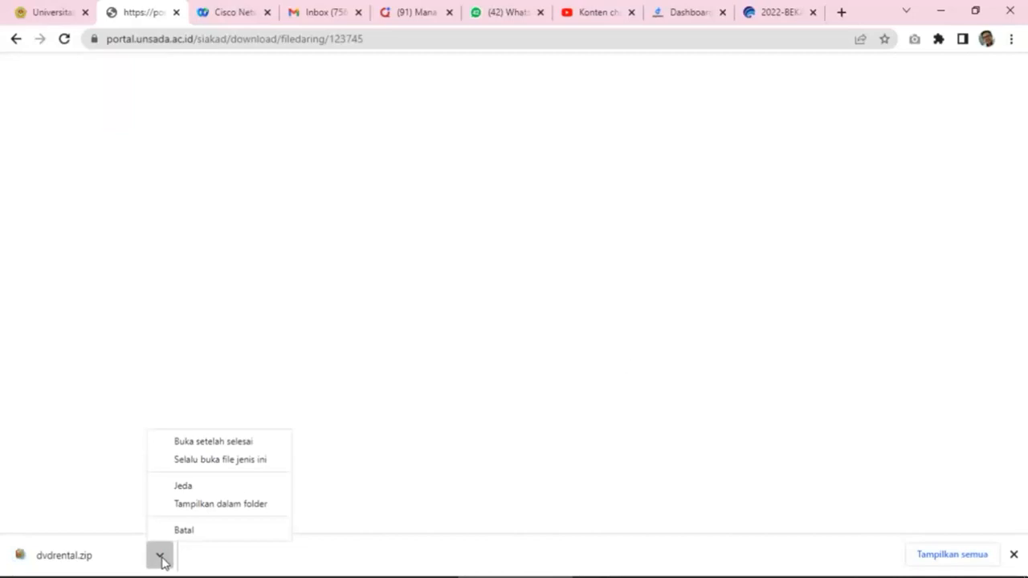
{"action": "left_click", "coordinate": [623, 359]}
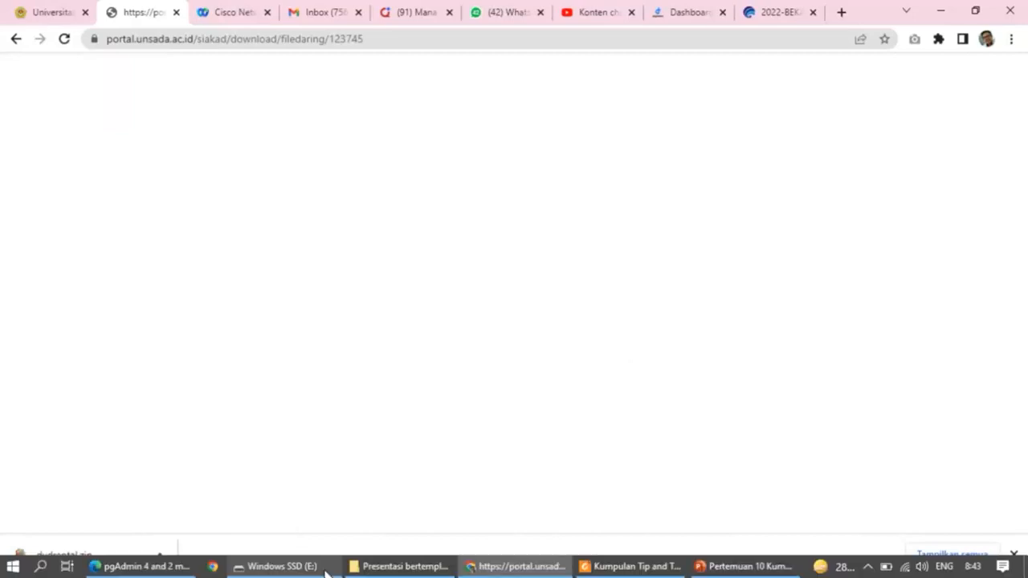
{"action": "left_click", "coordinate": [280, 567]}
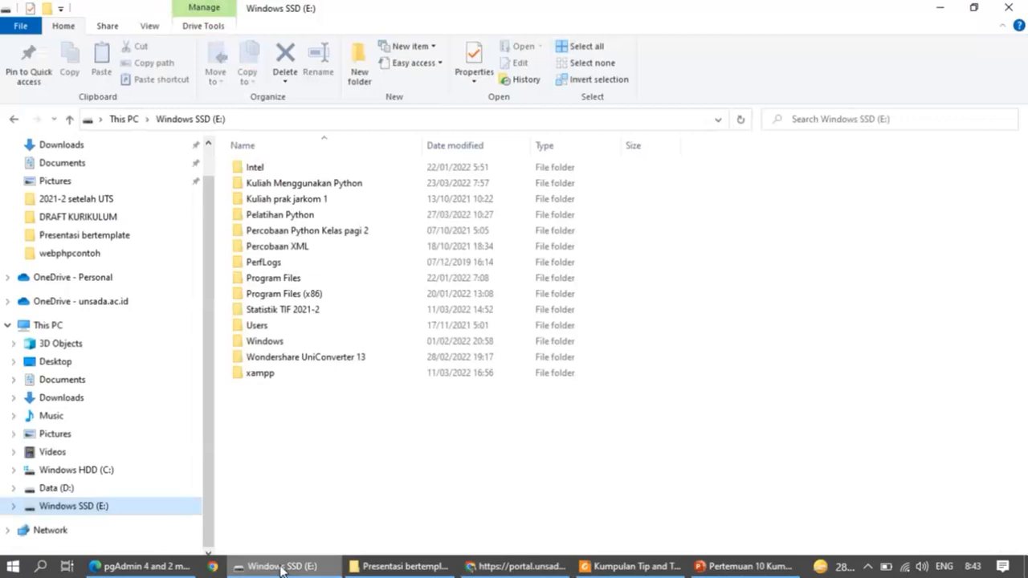
Step: Copy dvdrental.zip from Presentasi bertemplate into the E: root, approving the administrator prompt
{"action": "left_click", "coordinate": [329, 374]}
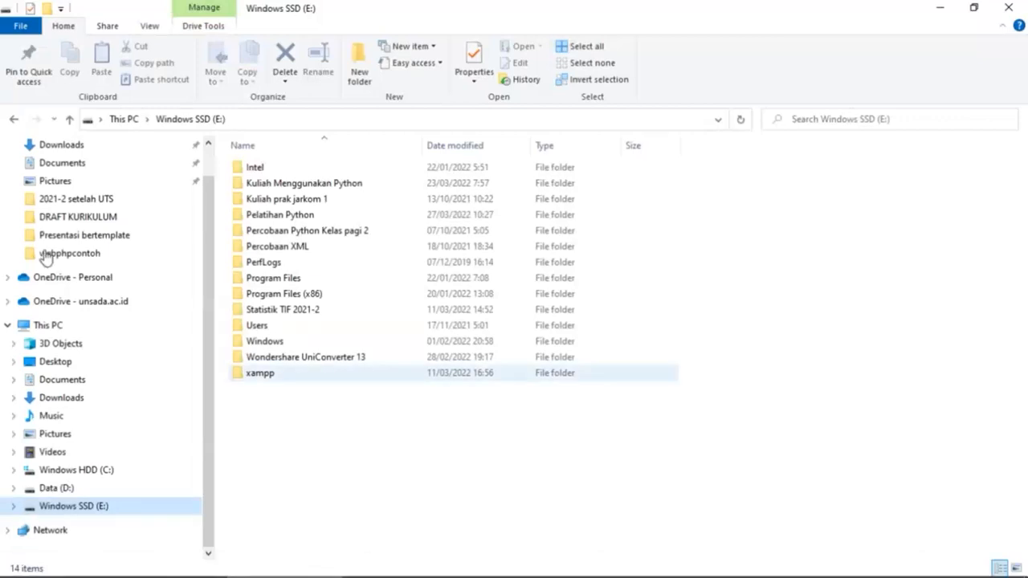
{"action": "left_click", "coordinate": [81, 235]}
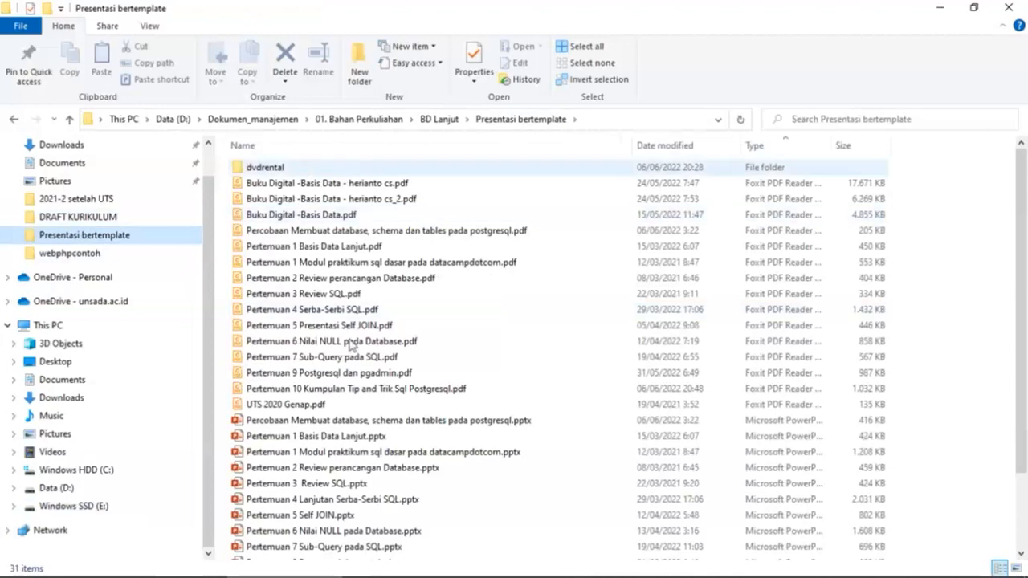
{"action": "scroll", "coordinate": [350, 345], "scroll_direction": "down", "scroll_amount": 2}
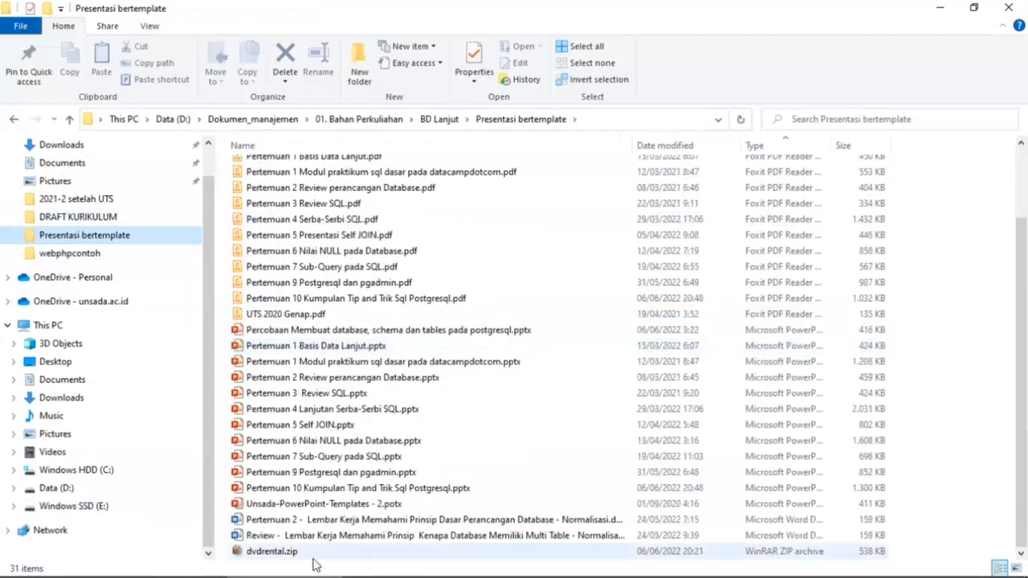
{"action": "left_click", "coordinate": [313, 553]}
{"action": "left_click", "coordinate": [101, 507]}
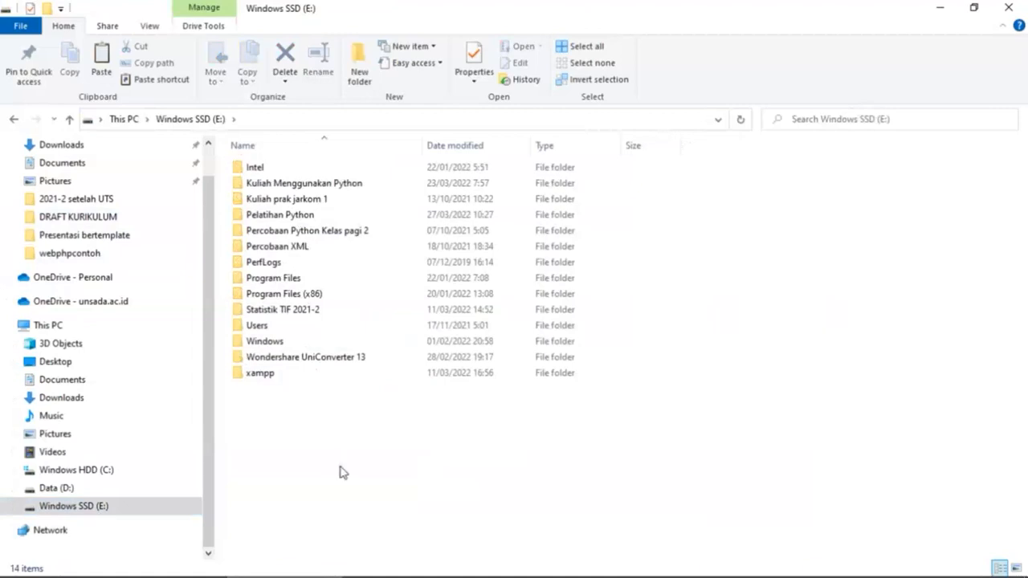
{"action": "key", "text": "ctrl+v"}
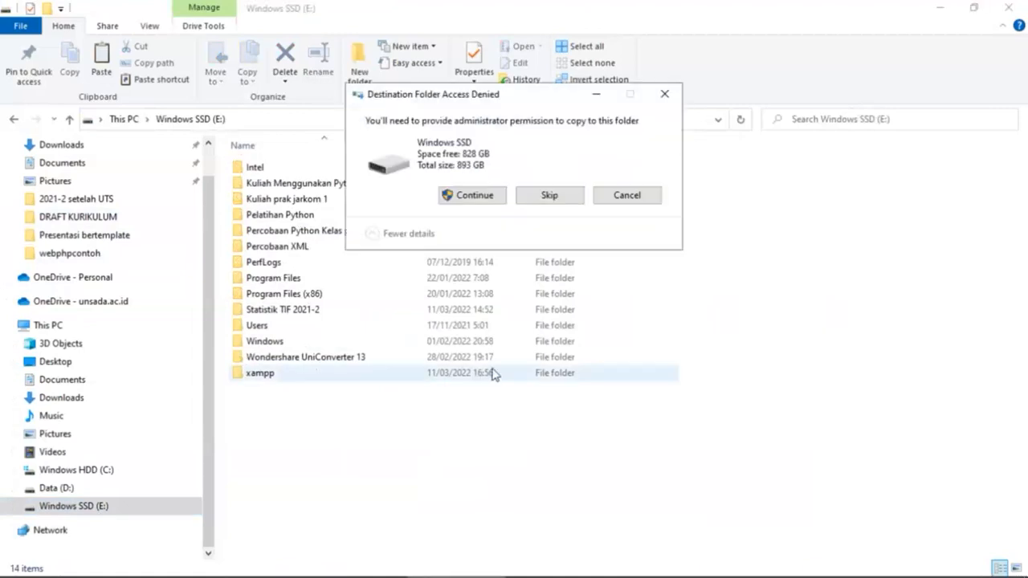
{"action": "left_click", "coordinate": [473, 196]}
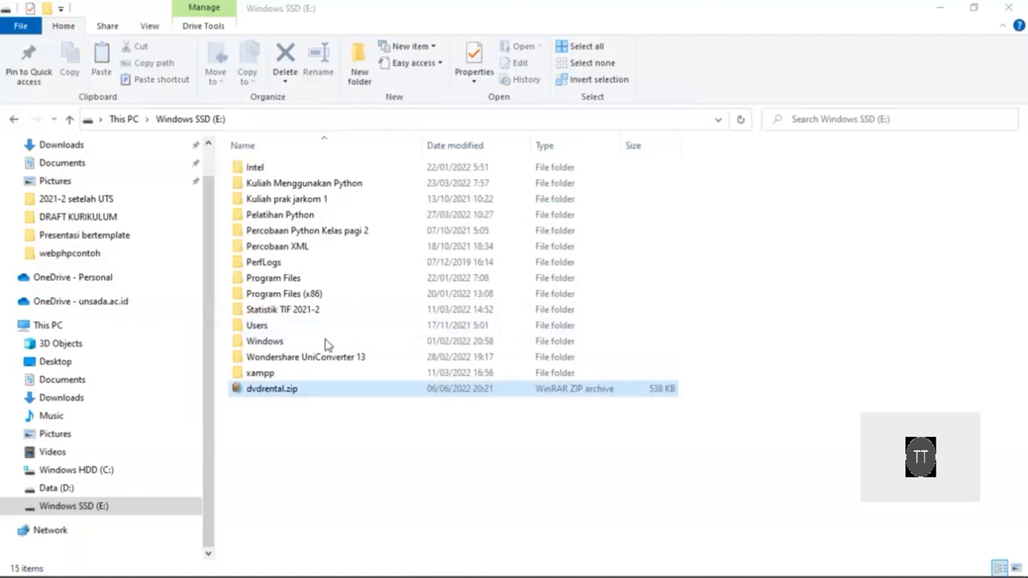
{"action": "left_click", "coordinate": [272, 378]}
Step: Extract dvdrental.zip into a new dvdrental folder on E: with Extract to dvdrental\
{"action": "double_click", "coordinate": [274, 388]}
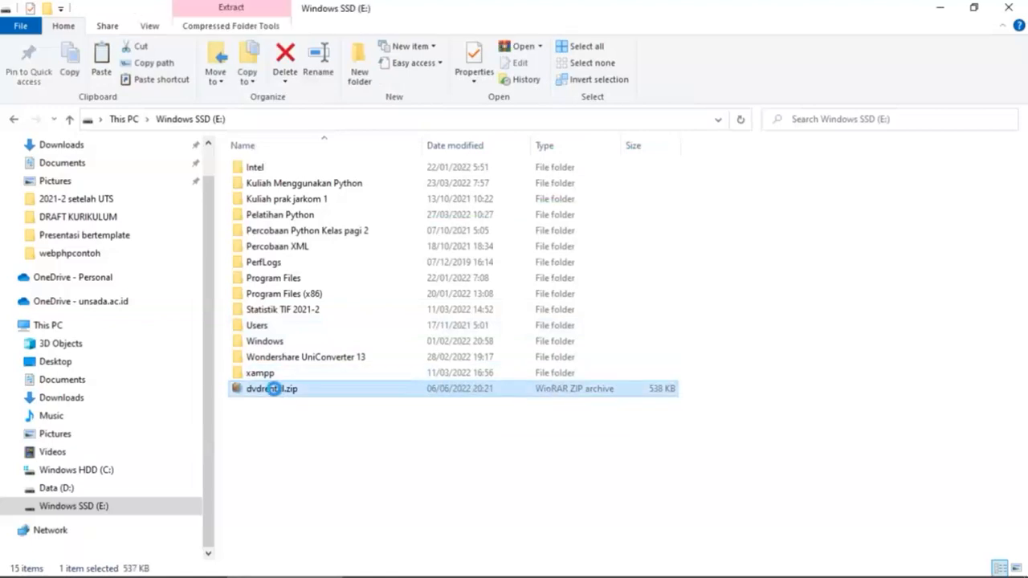
{"action": "right_click", "coordinate": [273, 389]}
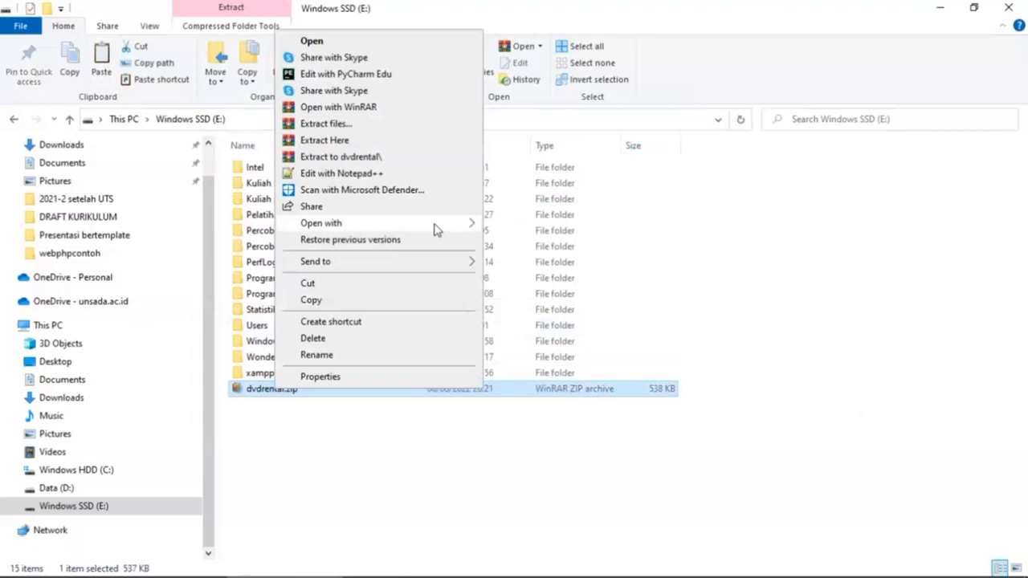
{"action": "left_click", "coordinate": [372, 159]}
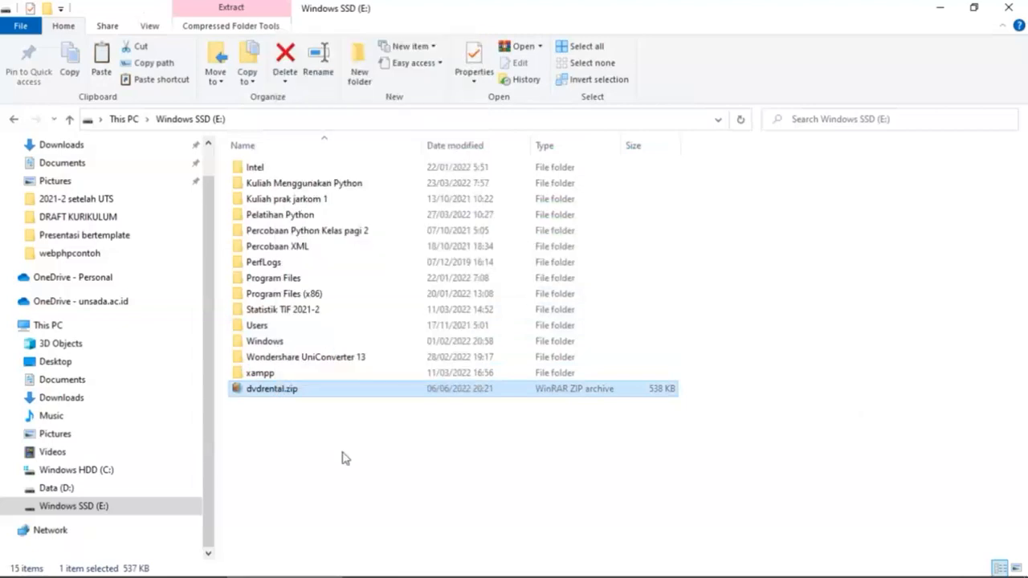
Step: Open the dvdrental folder to find dvdrental.tar (2,769 KB), then go back to pgAdmin
{"action": "left_click", "coordinate": [267, 408]}
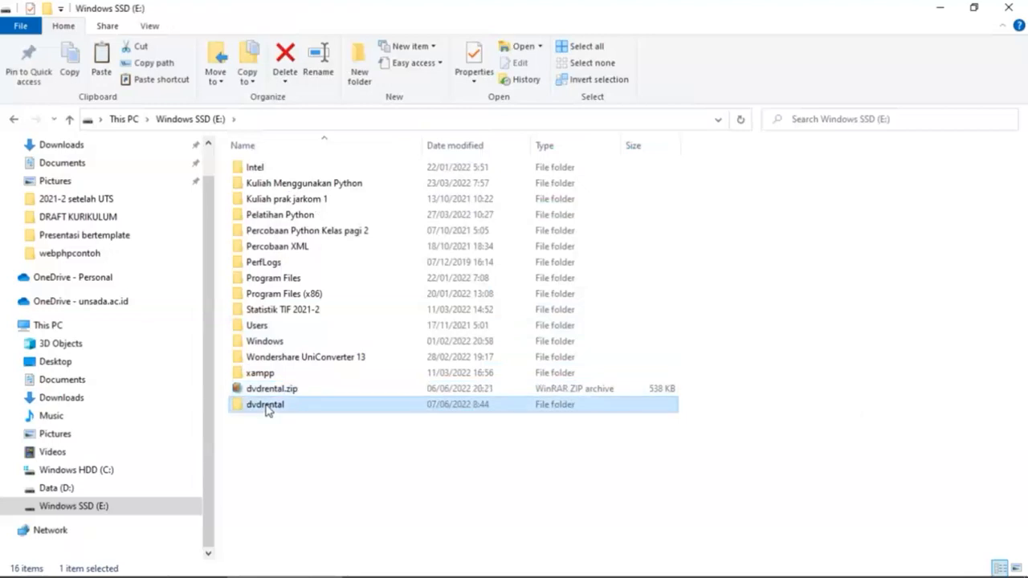
{"action": "double_click", "coordinate": [267, 407]}
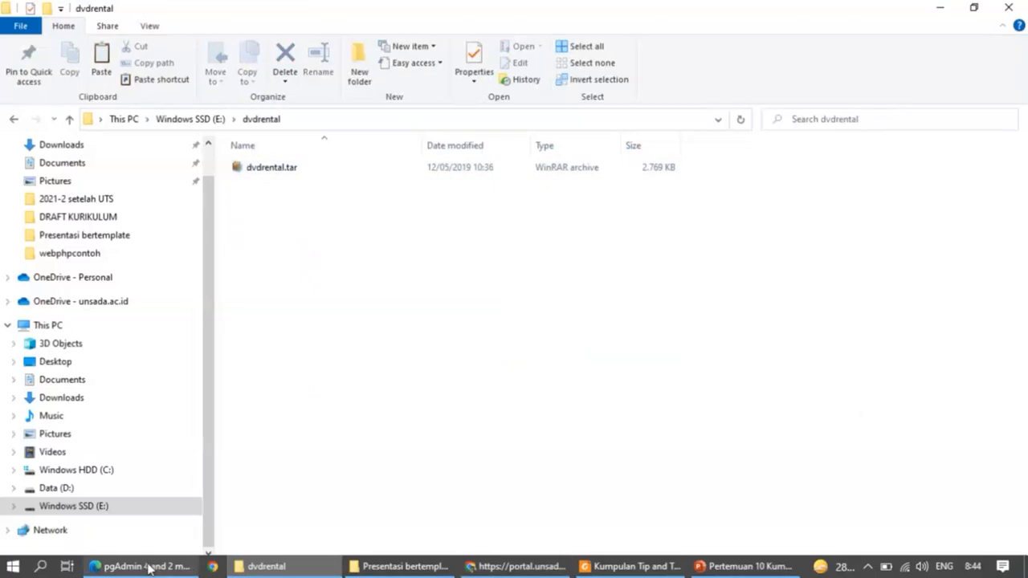
{"action": "left_click", "coordinate": [147, 565]}
Step: Create a database named dvdrental2, owner postgres, under the second localhost server's Databases
{"action": "left_click", "coordinate": [89, 283]}
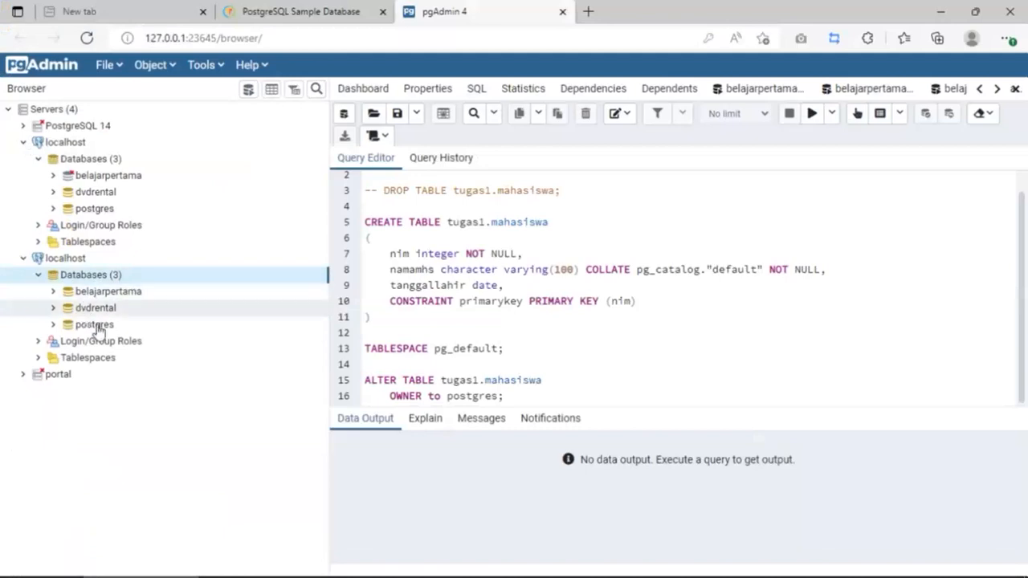
{"action": "right_click", "coordinate": [105, 277]}
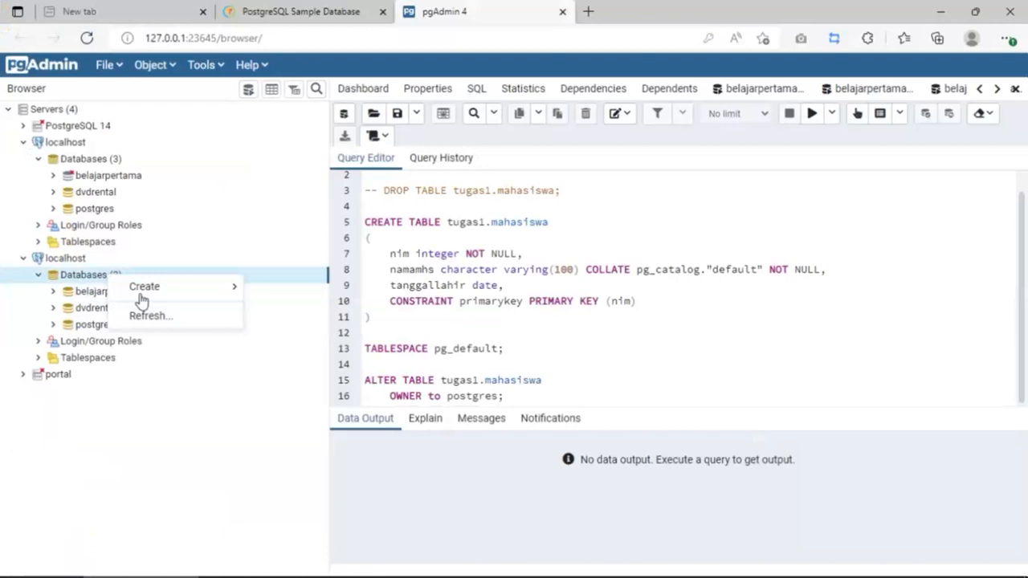
{"action": "mouse_move", "coordinate": [145, 287]}
{"action": "left_click", "coordinate": [304, 295]}
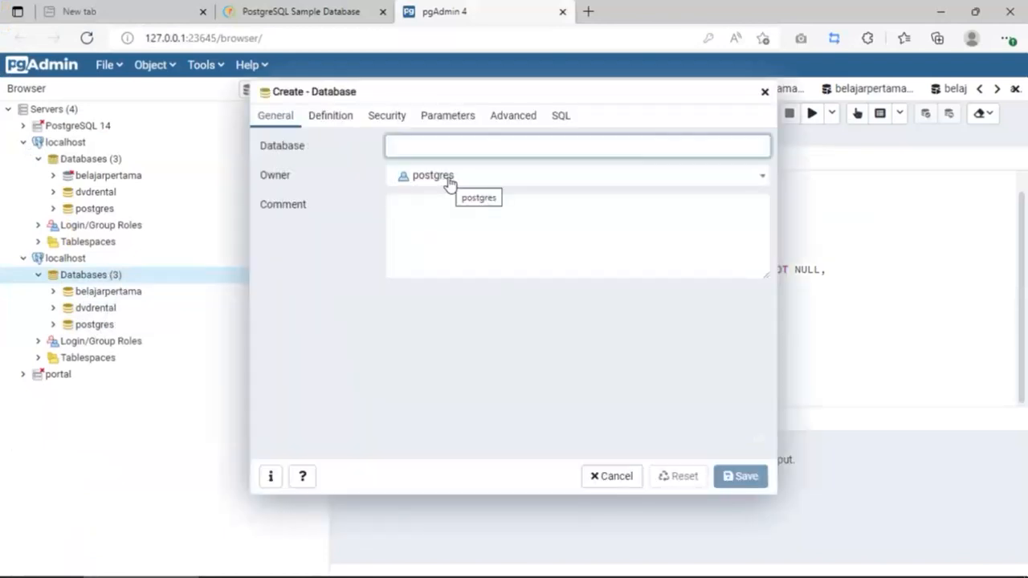
{"action": "type", "text": "dvdrre"}
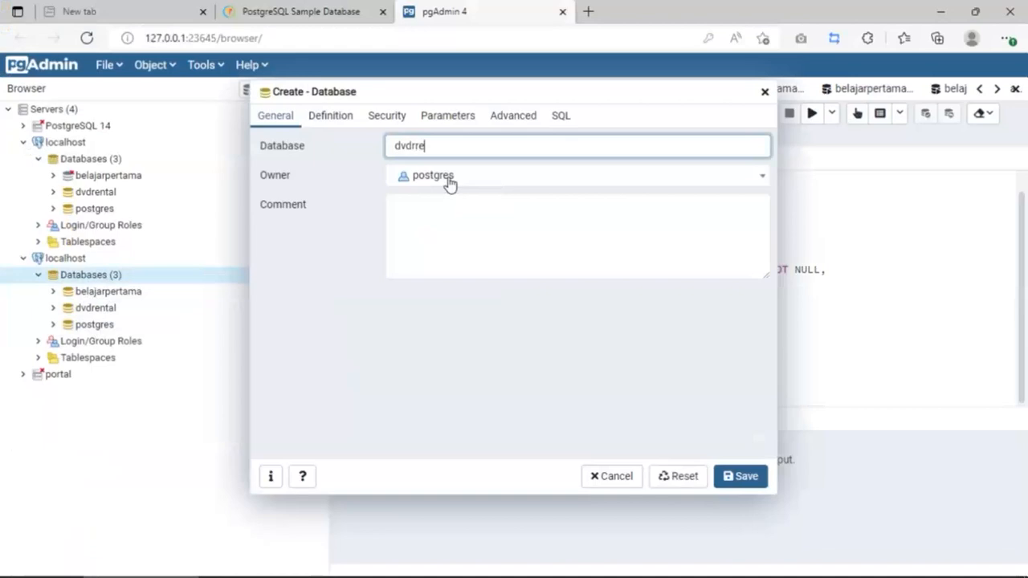
{"action": "type", "text": "n"}
{"action": "key", "text": "BackSpace"}
{"action": "key", "text": "BackSpace"}
{"action": "key", "text": "BackSpace"}
{"action": "key", "text": "BackSpace"}
{"action": "type", "text": "rental2"}
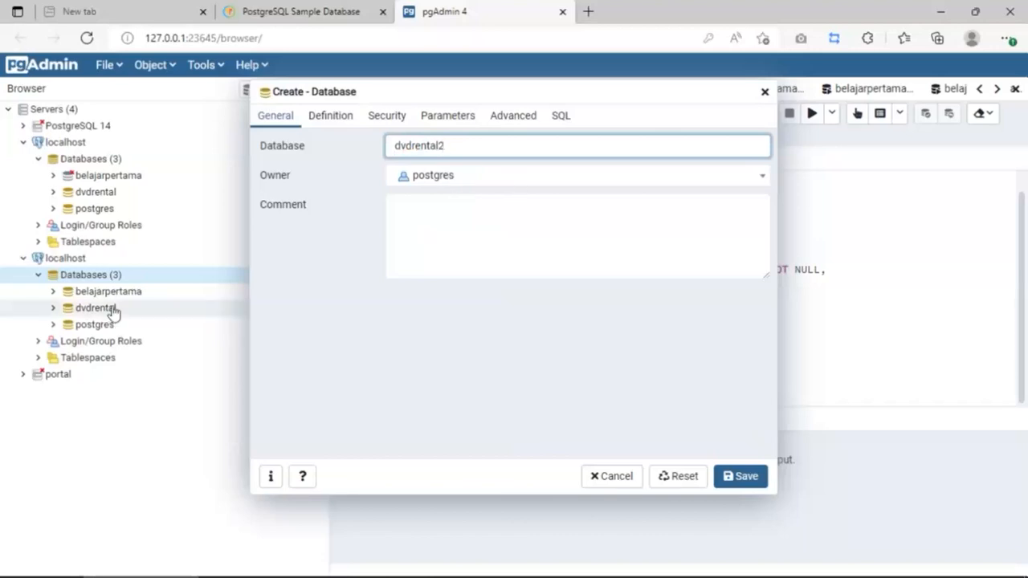
{"action": "left_click", "coordinate": [746, 477]}
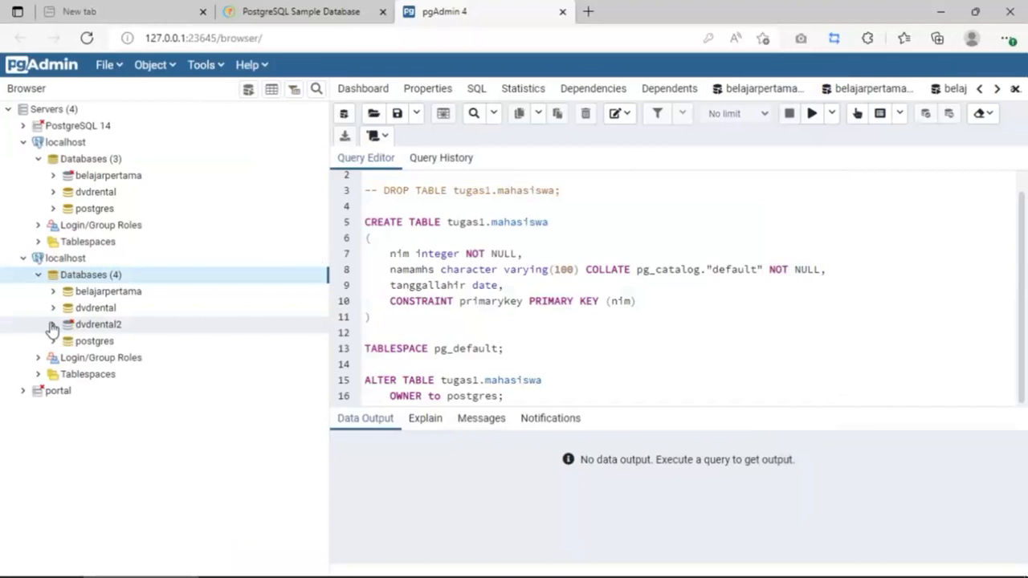
Step: Connect to dvdrental2 and expand Schemas > public to see its empty Tables group
{"action": "left_click", "coordinate": [51, 326]}
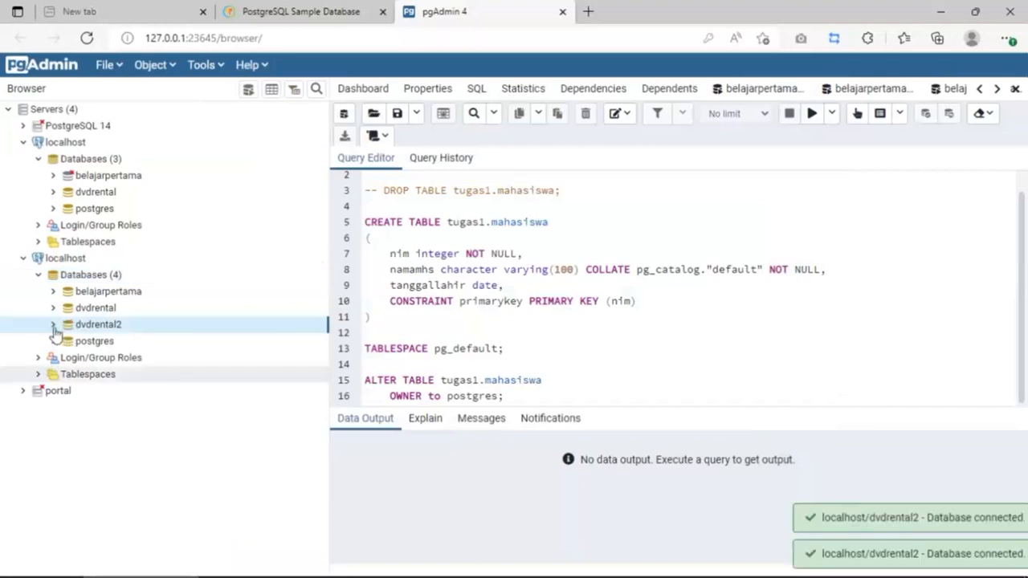
{"action": "left_click", "coordinate": [80, 441]}
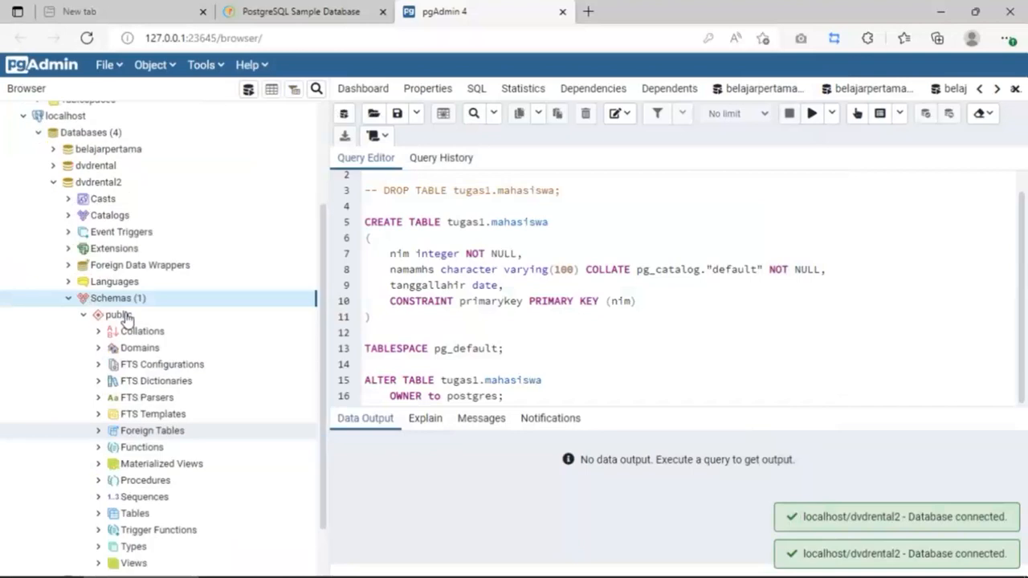
{"action": "left_click", "coordinate": [118, 315]}
{"action": "scroll", "coordinate": [127, 418], "scroll_direction": "down", "scroll_amount": 1}
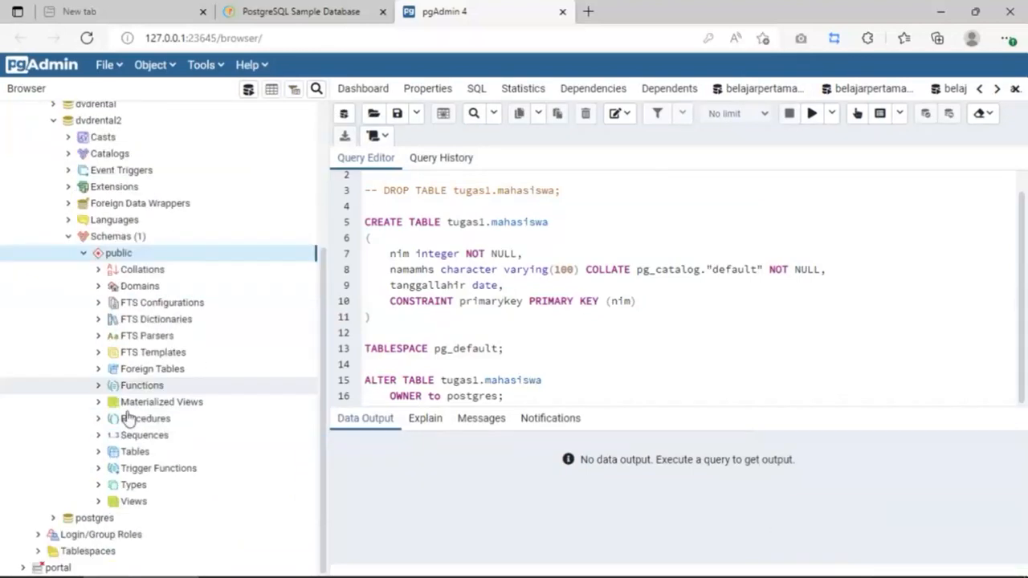
{"action": "left_click", "coordinate": [97, 452]}
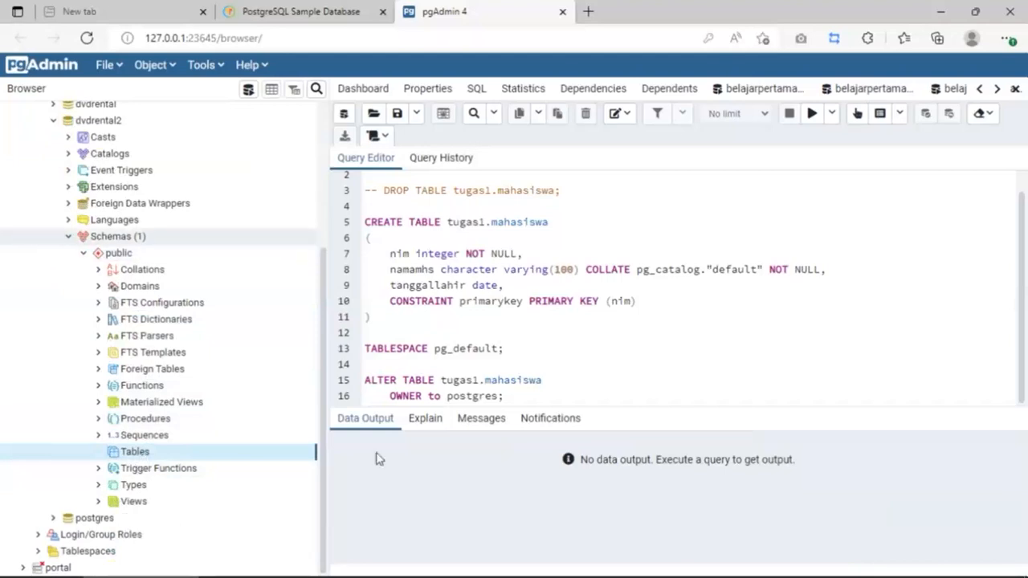
Step: Show slide 9, 'TUGAS : Restore Database', as a full-screen slideshow, then exit it
{"action": "left_click", "coordinate": [734, 568]}
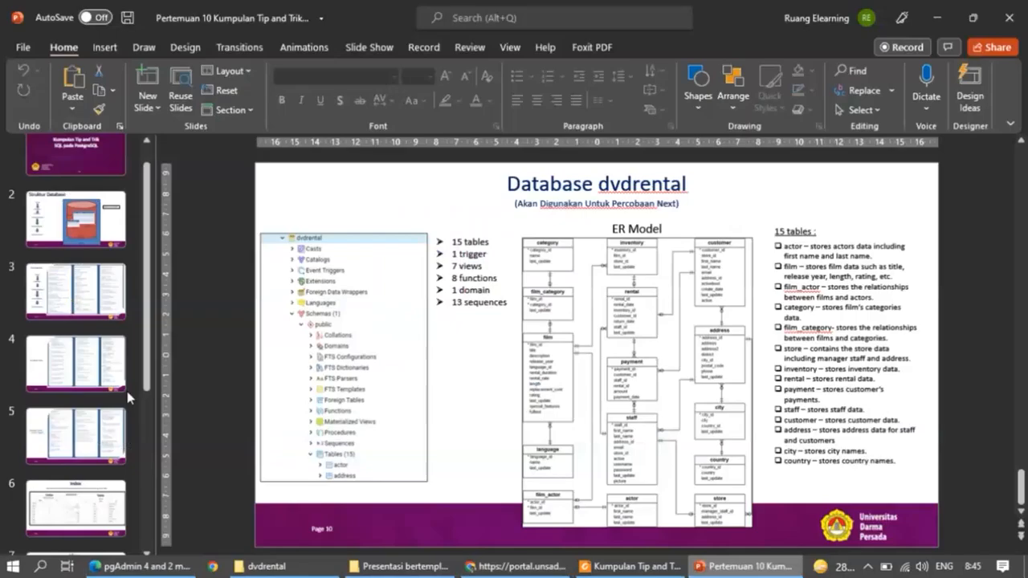
{"action": "left_click", "coordinate": [73, 506]}
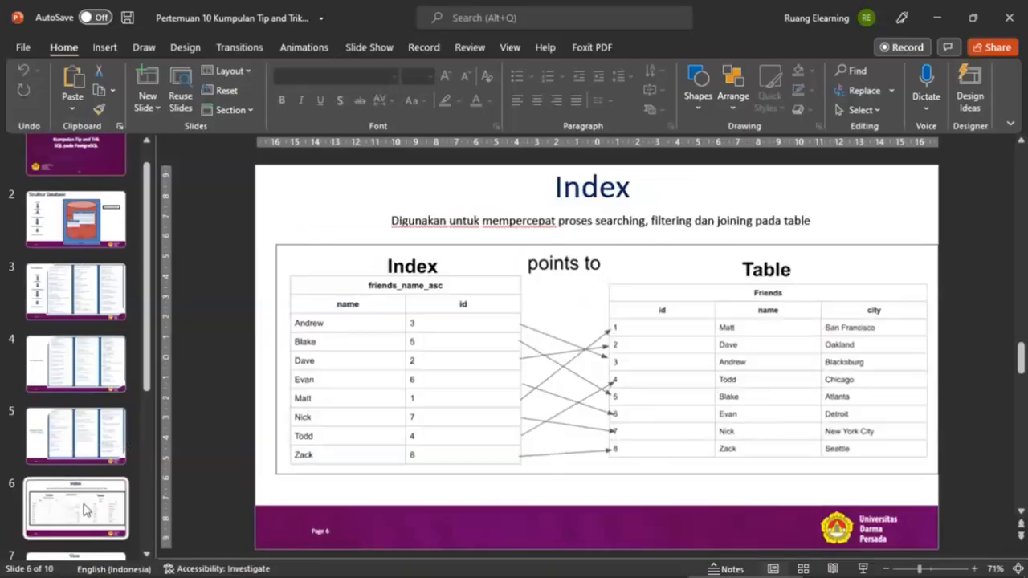
{"action": "scroll", "coordinate": [80, 425], "scroll_direction": "down", "scroll_amount": 4}
{"action": "left_click", "coordinate": [84, 421]}
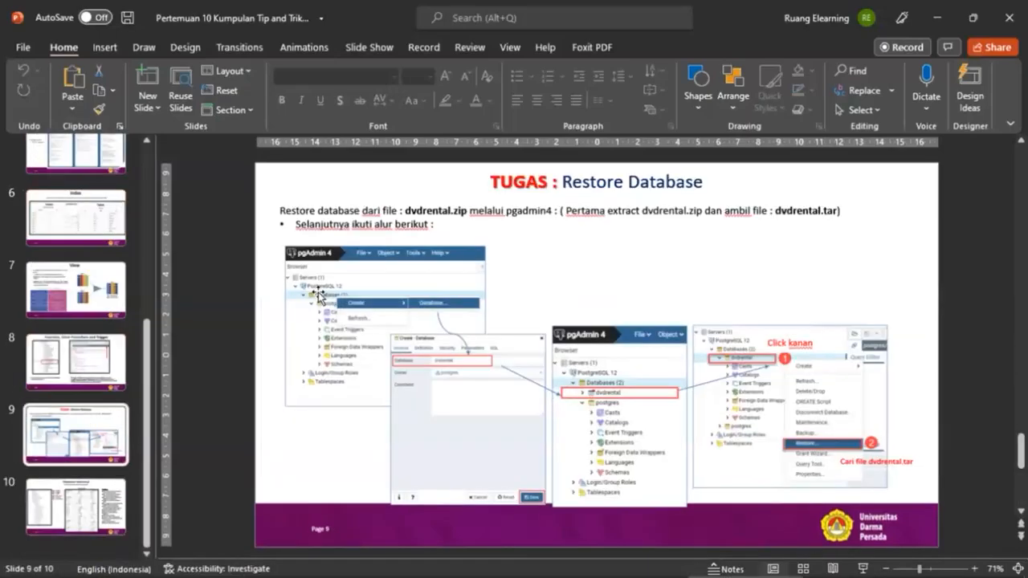
{"action": "left_click", "coordinate": [866, 568]}
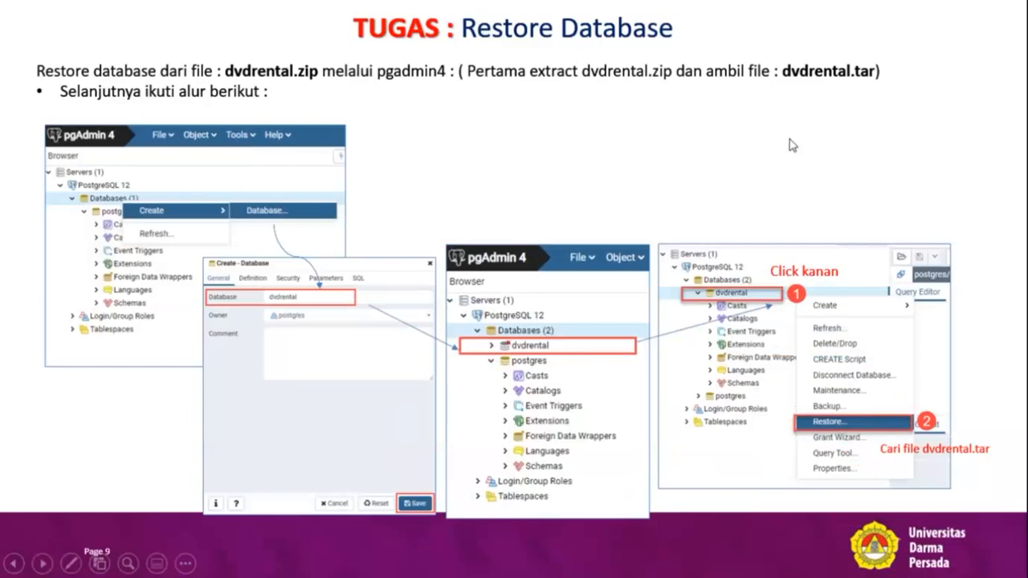
{"action": "key", "text": "Escape"}
Step: Open the Restore dialog for the dvdrental2 database
{"action": "left_click", "coordinate": [126, 566]}
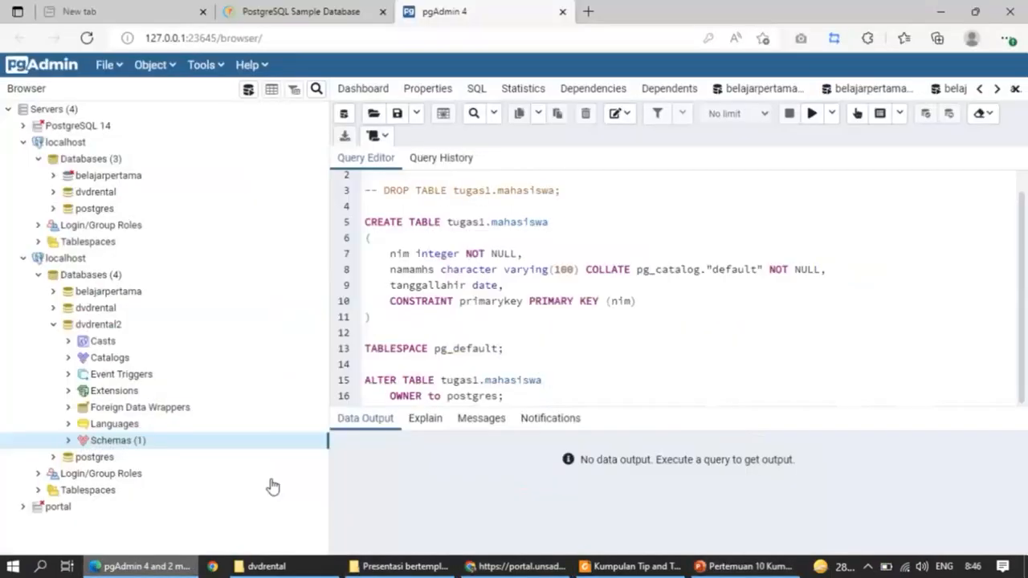
{"action": "left_click", "coordinate": [110, 326]}
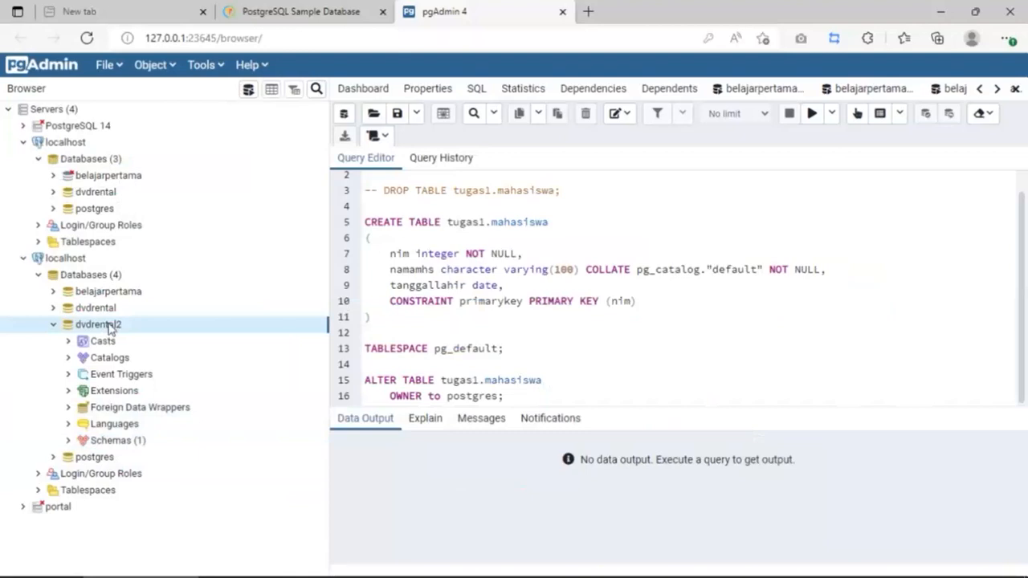
{"action": "right_click", "coordinate": [110, 329]}
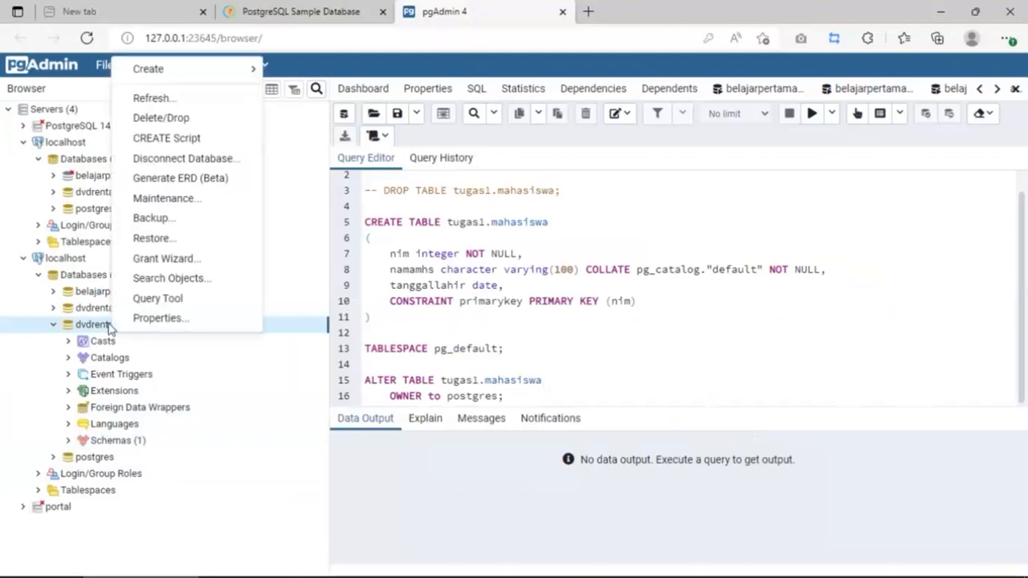
{"action": "left_click", "coordinate": [144, 239]}
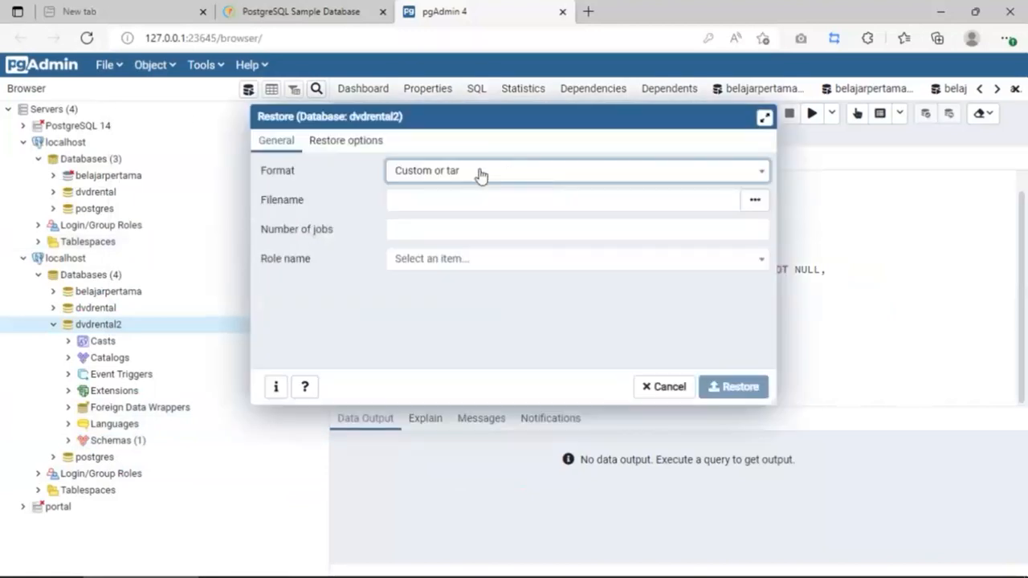
Step: Choose E:\dvdrental\dvdrental.tar, using the All Files filter, as the backup and run the restore
{"action": "left_click", "coordinate": [755, 200]}
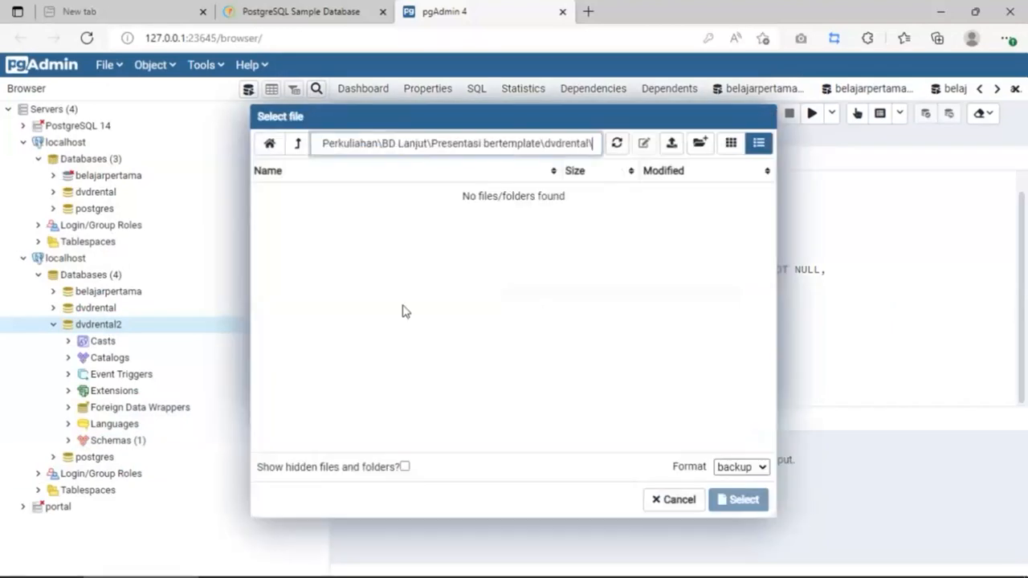
{"action": "triple_click", "coordinate": [362, 142]}
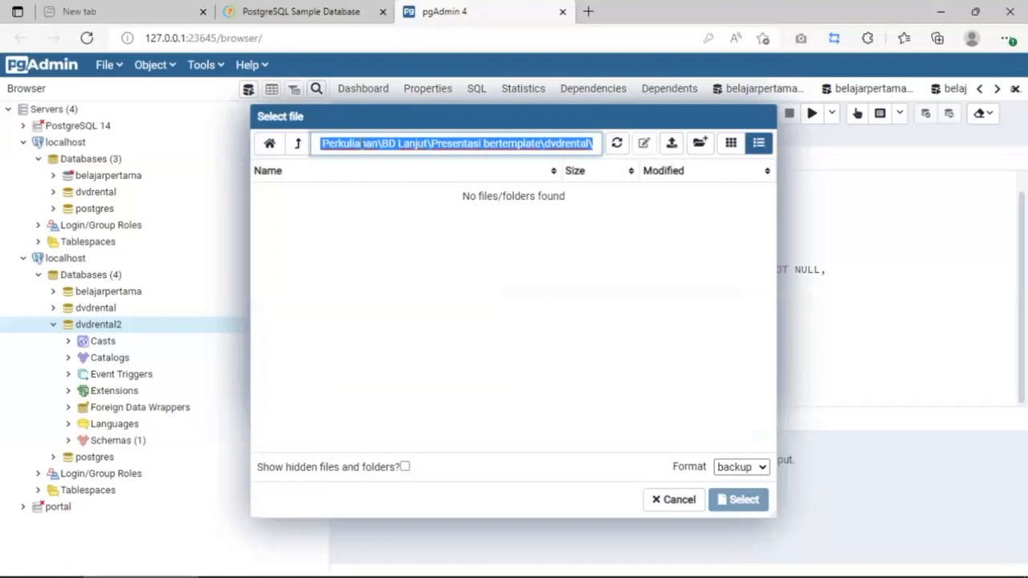
{"action": "type", "text": "E:"}
{"action": "key", "text": "Return"}
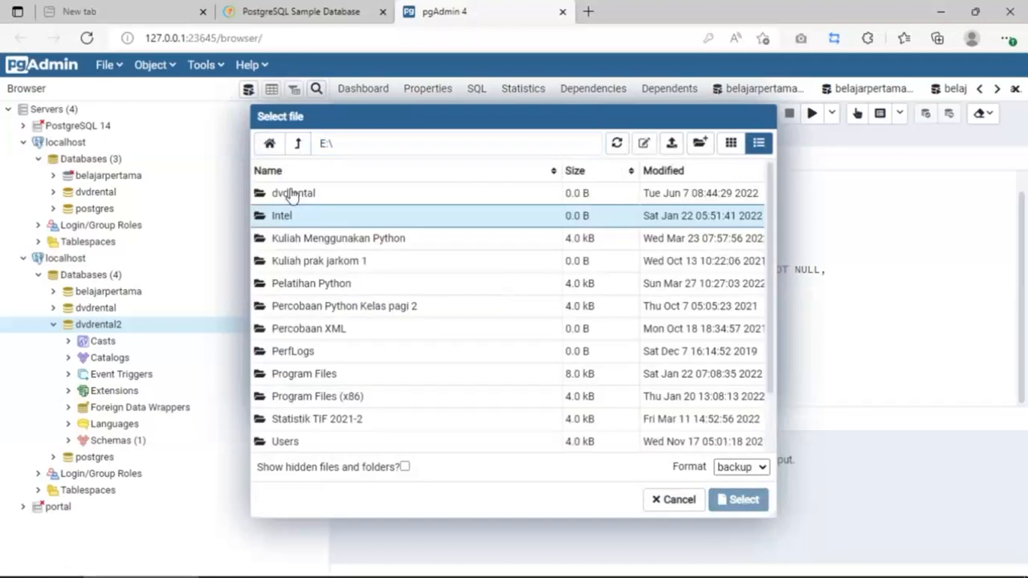
{"action": "double_click", "coordinate": [293, 193]}
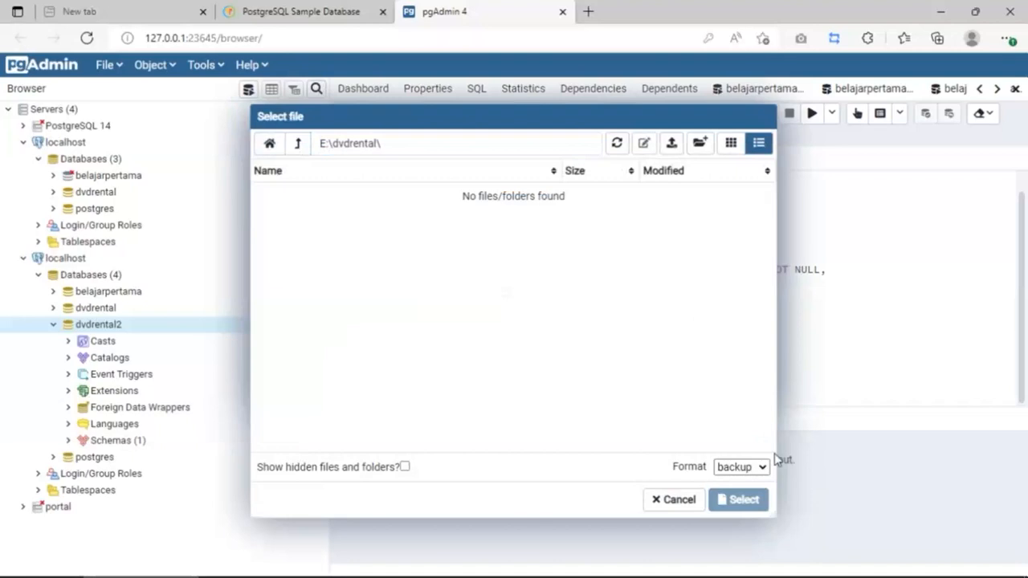
{"action": "left_click", "coordinate": [759, 467]}
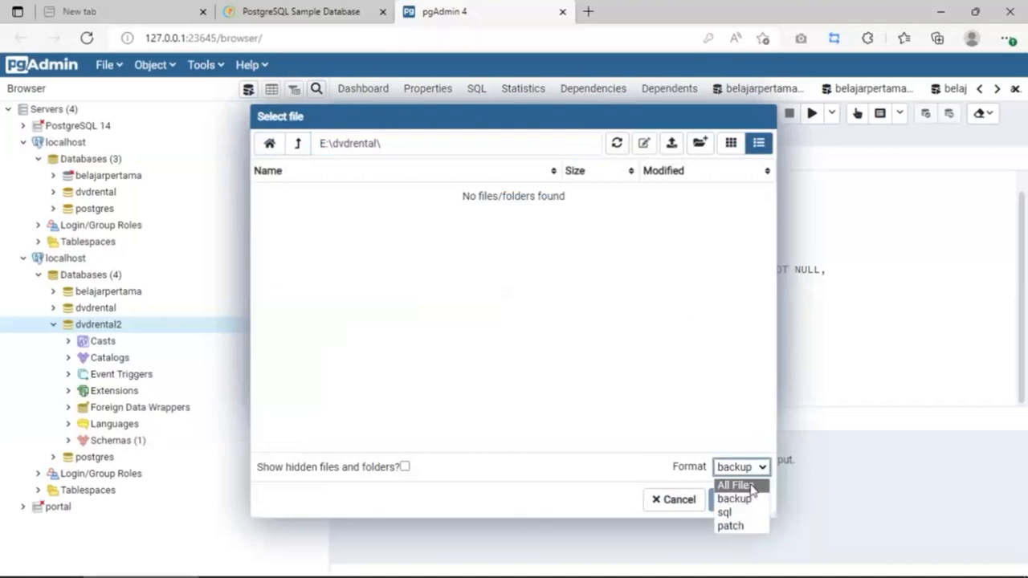
{"action": "left_click", "coordinate": [734, 485]}
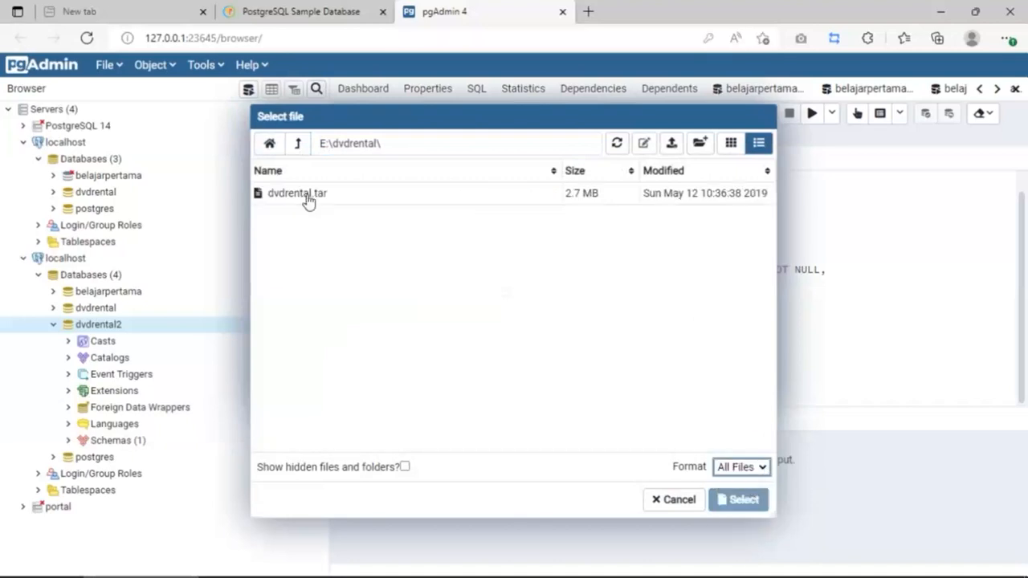
{"action": "left_click", "coordinate": [309, 200]}
{"action": "left_click", "coordinate": [750, 501]}
{"action": "left_click", "coordinate": [737, 386]}
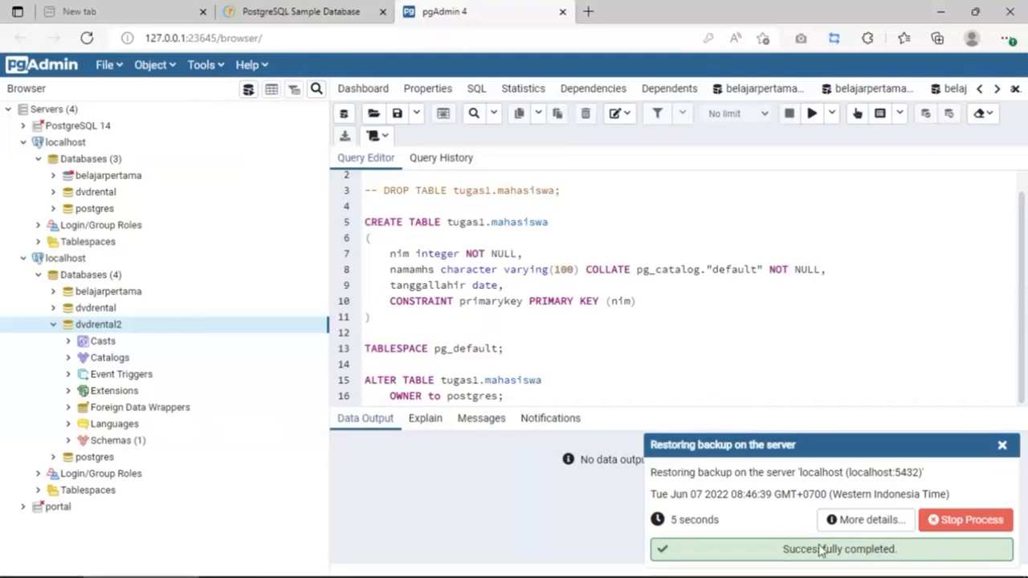
Step: Dismiss the restore notice and expand dvdrental2's Schemas > public down to Tables
{"action": "left_click", "coordinate": [1001, 445]}
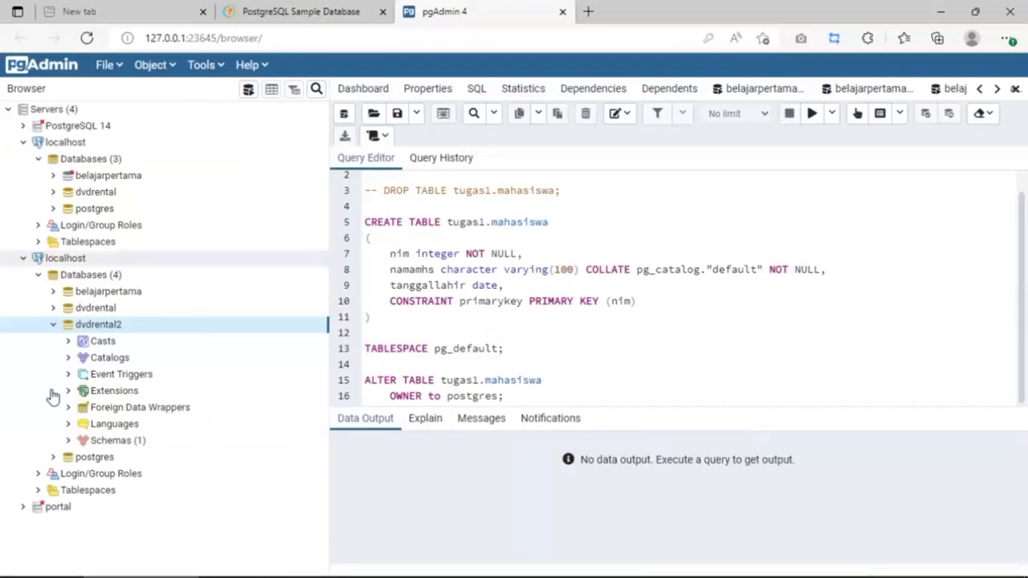
{"action": "left_click", "coordinate": [69, 441]}
{"action": "scroll", "coordinate": [91, 456], "scroll_direction": "down", "scroll_amount": 3}
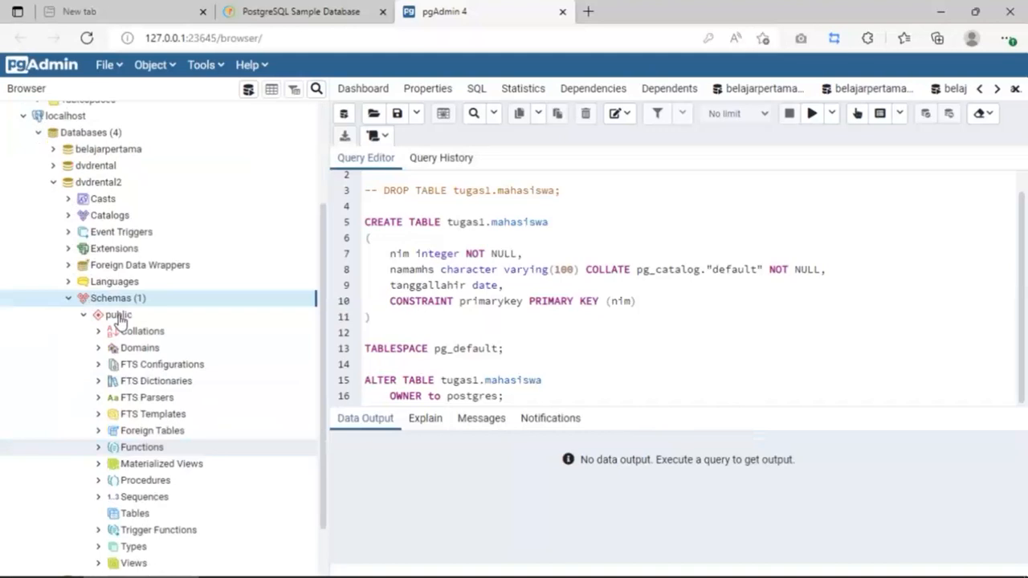
{"action": "left_click", "coordinate": [117, 317]}
{"action": "scroll", "coordinate": [127, 336], "scroll_direction": "down", "scroll_amount": 2}
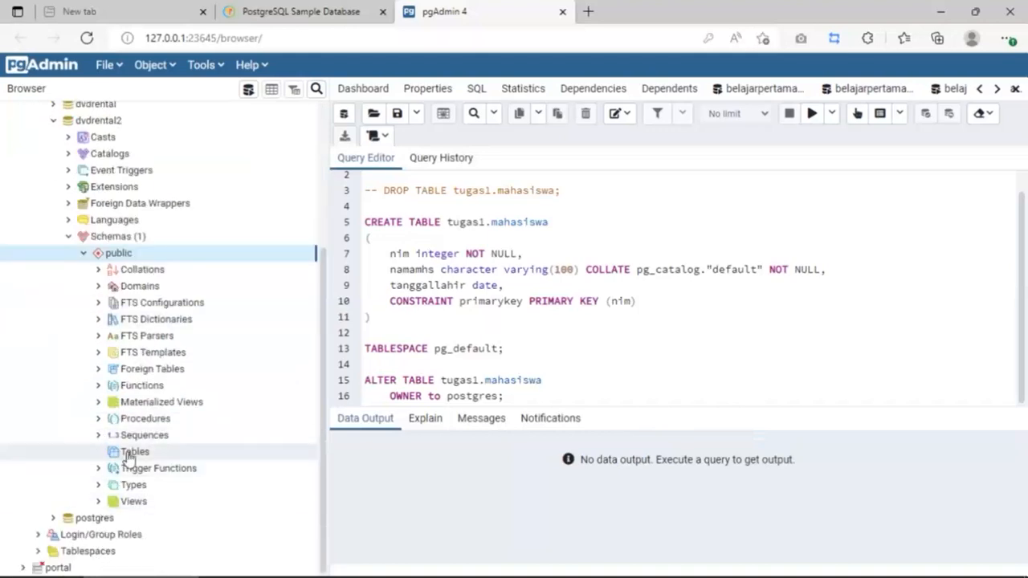
{"action": "left_click", "coordinate": [127, 454]}
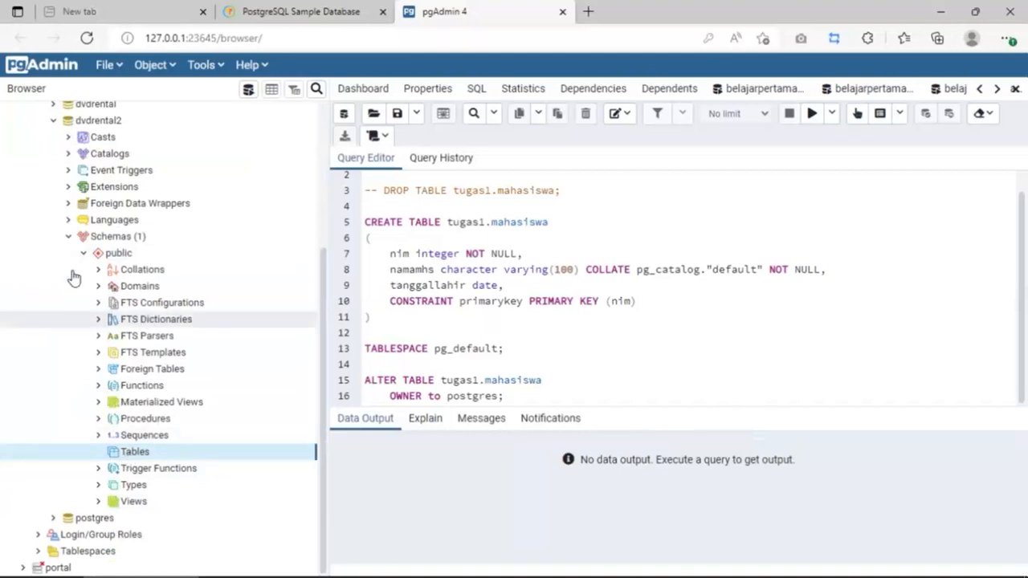
Step: Collapse and re-expand dvdrental2's Schemas to refresh public, then select its Tables group
{"action": "left_click", "coordinate": [70, 237]}
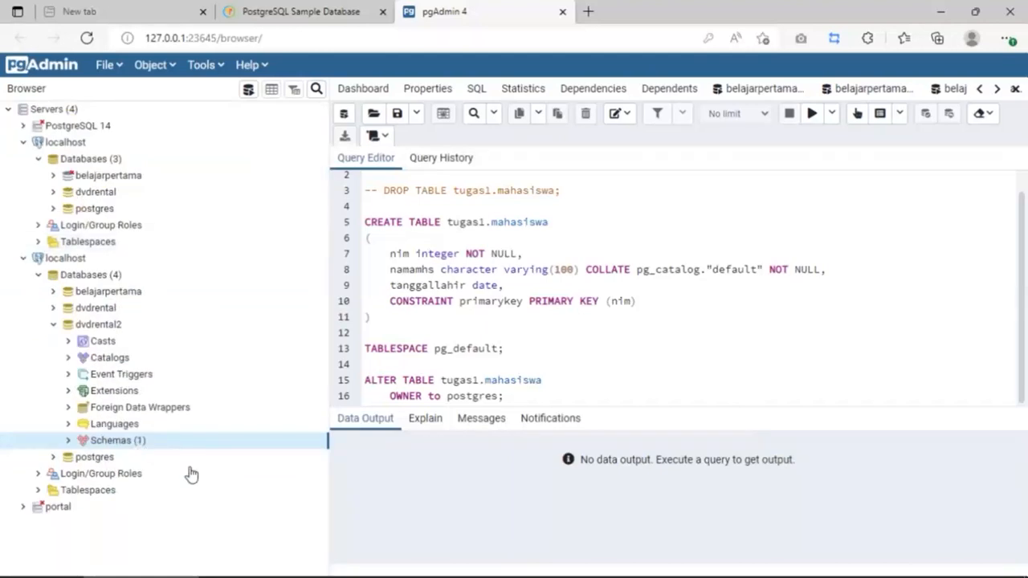
{"action": "left_click", "coordinate": [68, 440]}
{"action": "scroll", "coordinate": [96, 402], "scroll_direction": "down", "scroll_amount": 5}
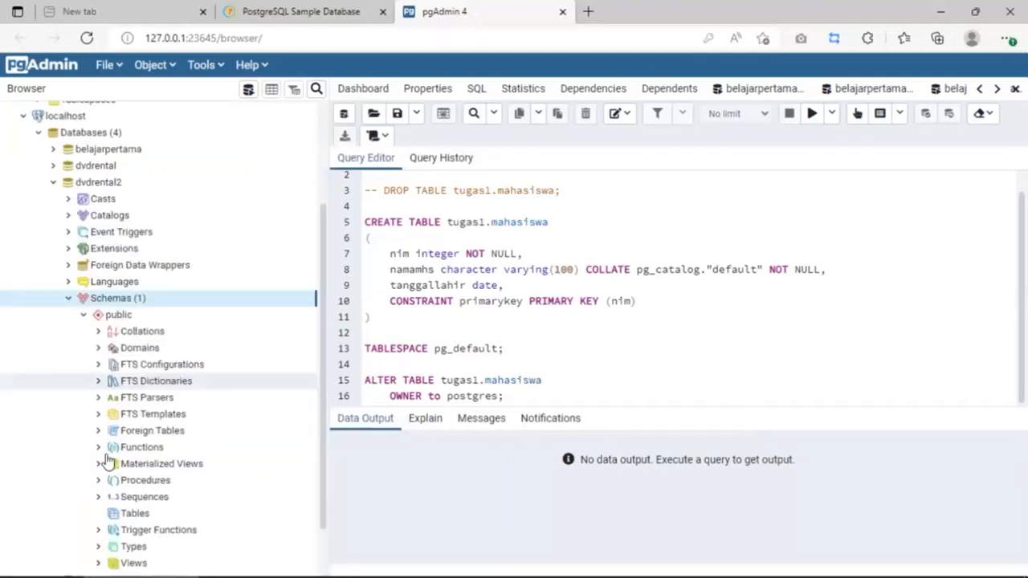
{"action": "left_click", "coordinate": [129, 452]}
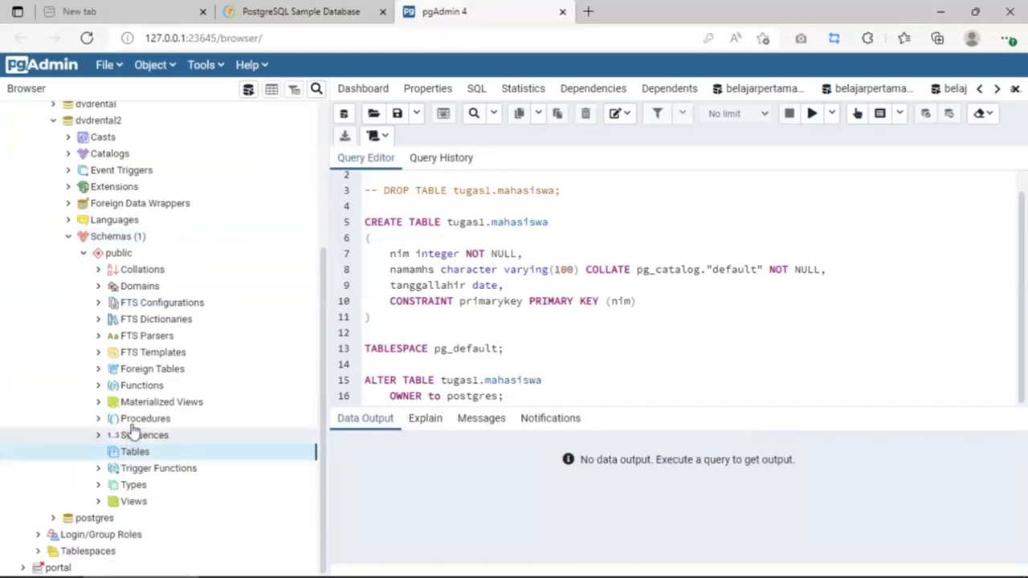
{"action": "left_click", "coordinate": [132, 424]}
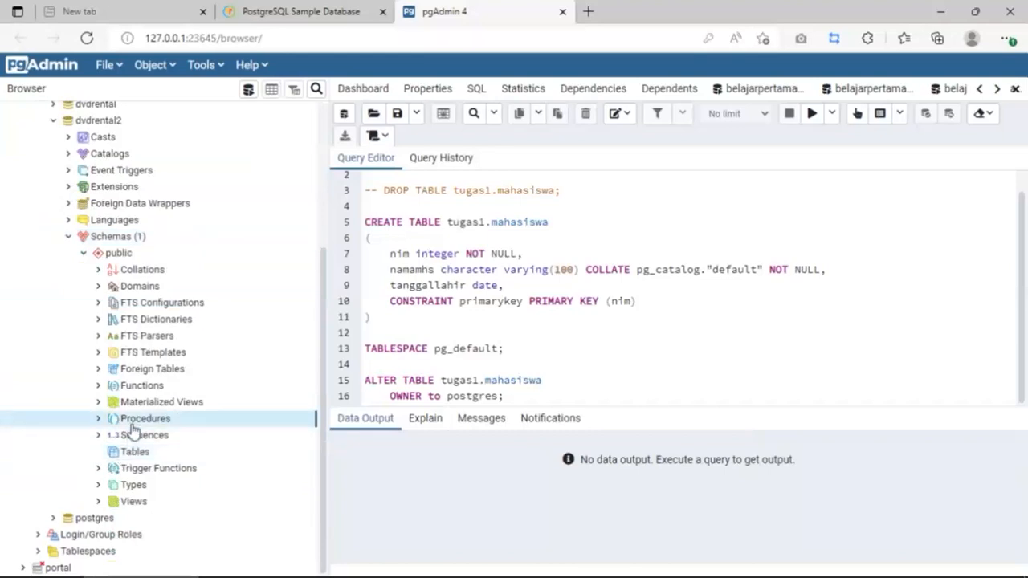
{"action": "left_click", "coordinate": [67, 238]}
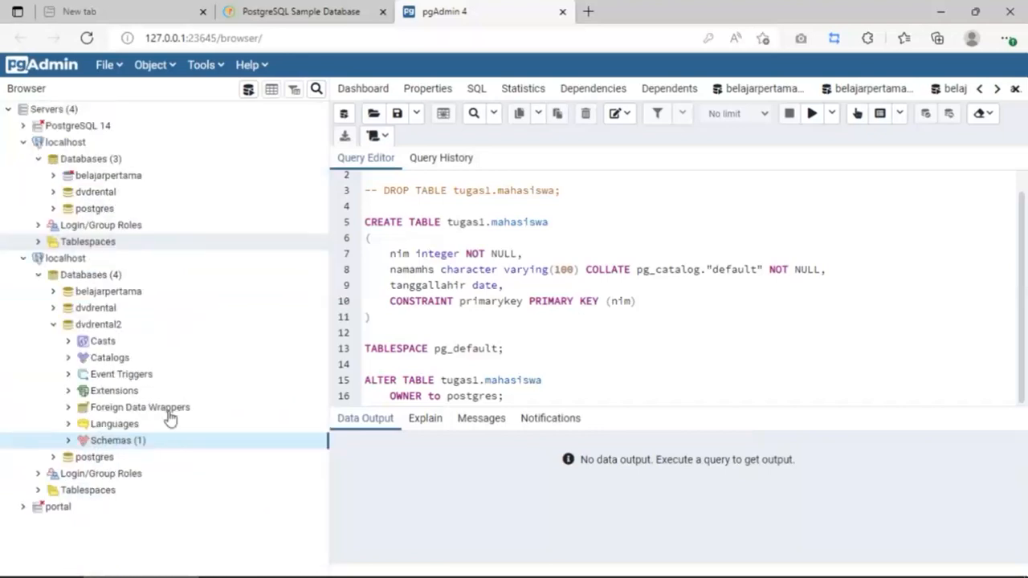
{"action": "left_click", "coordinate": [124, 424]}
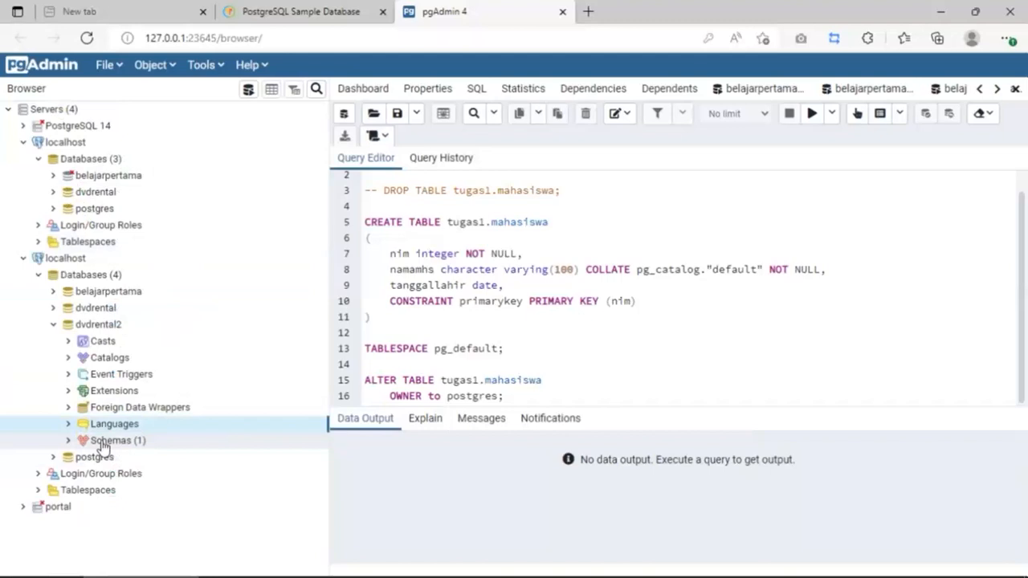
{"action": "left_click", "coordinate": [103, 443]}
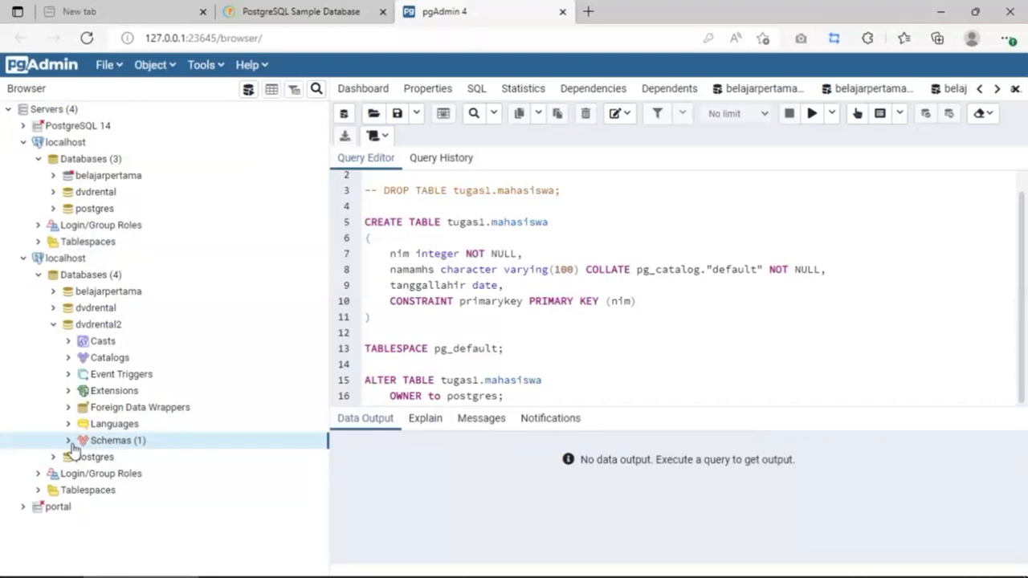
{"action": "left_click", "coordinate": [70, 442]}
{"action": "scroll", "coordinate": [85, 466], "scroll_direction": "down", "scroll_amount": 3}
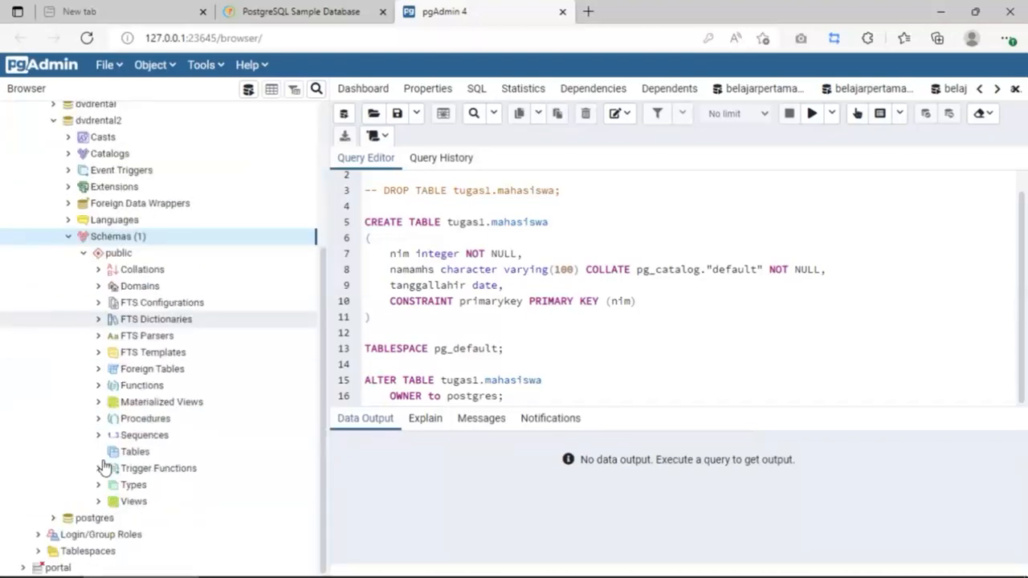
{"action": "left_click", "coordinate": [136, 454]}
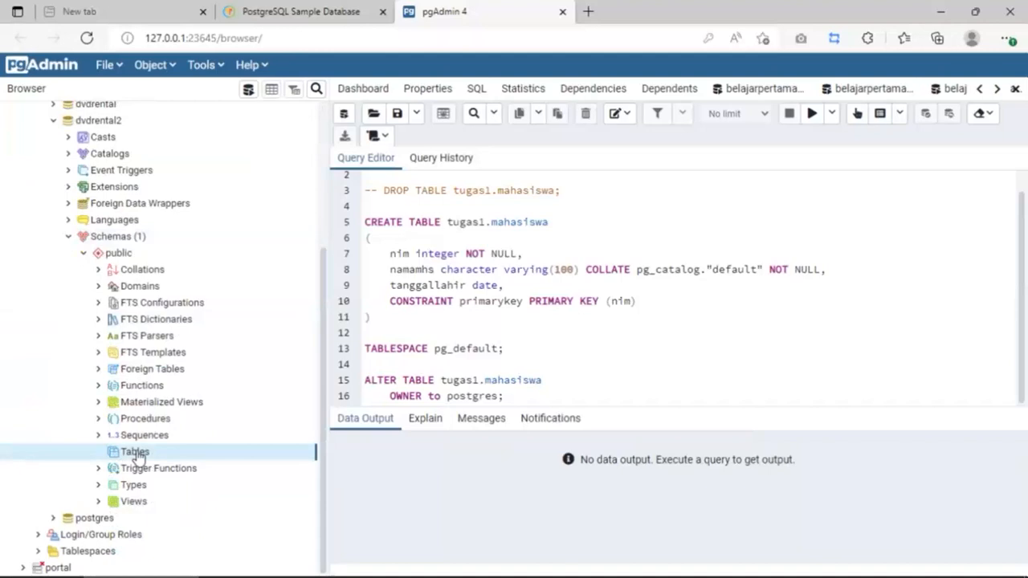
{"action": "scroll", "coordinate": [137, 454], "scroll_direction": "up", "scroll_amount": 4}
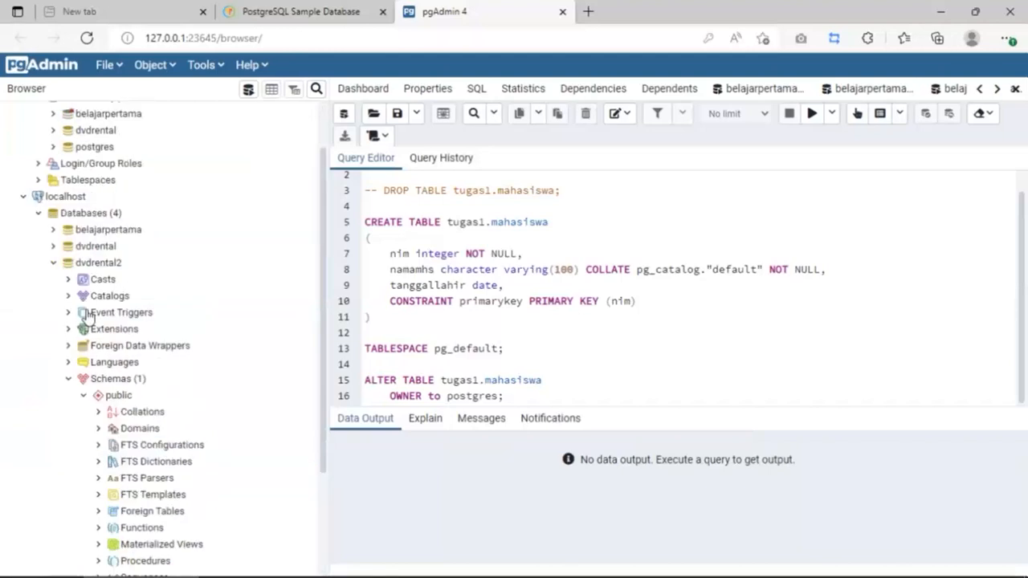
Step: Expand dvdrental > Schemas > public > Tables to list its 15 tables and select actor
{"action": "left_click", "coordinate": [53, 245]}
{"action": "scroll", "coordinate": [72, 405], "scroll_direction": "down", "scroll_amount": 3}
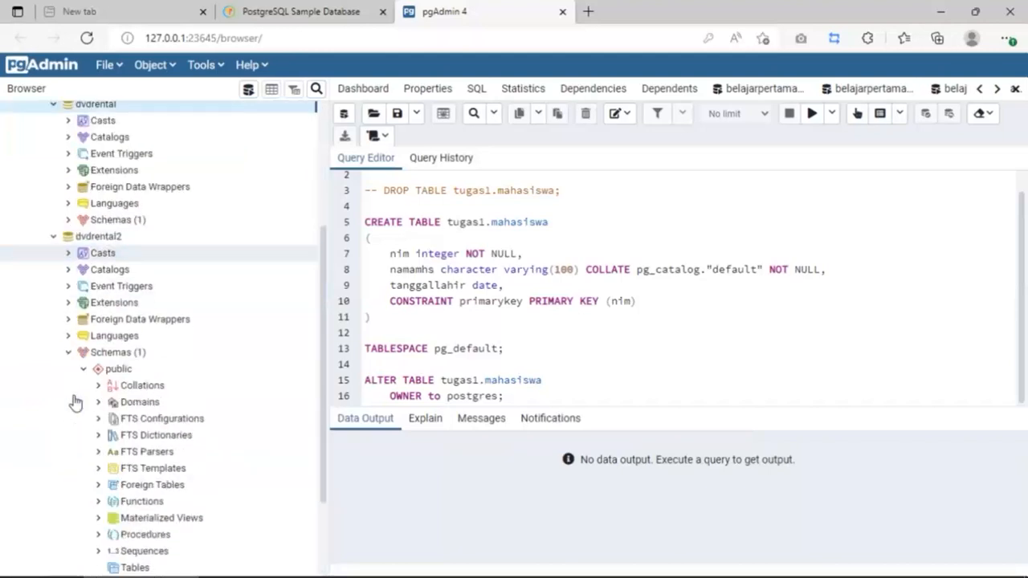
{"action": "left_click", "coordinate": [67, 219]}
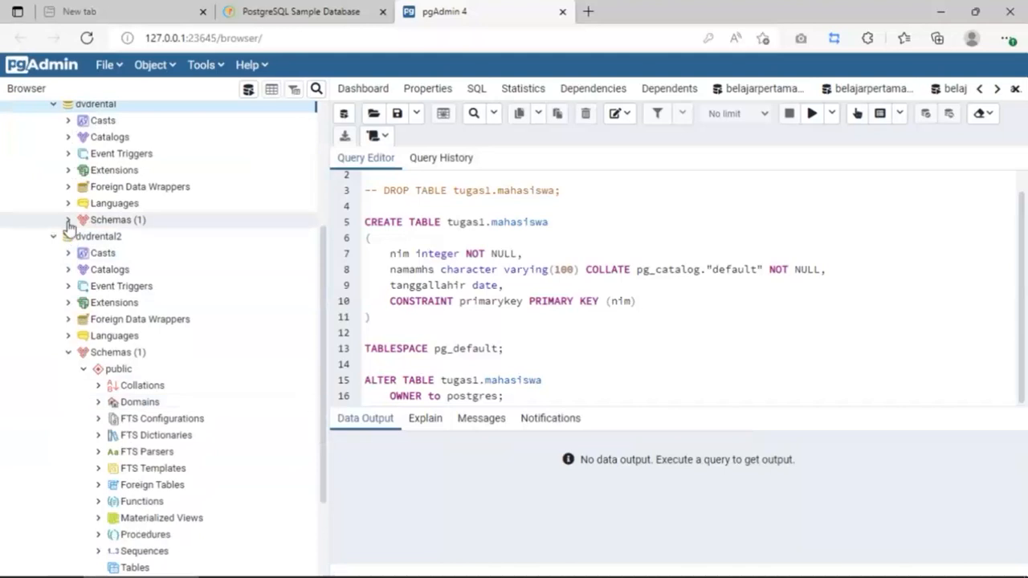
{"action": "scroll", "coordinate": [12, 377], "scroll_direction": "down", "scroll_amount": 1}
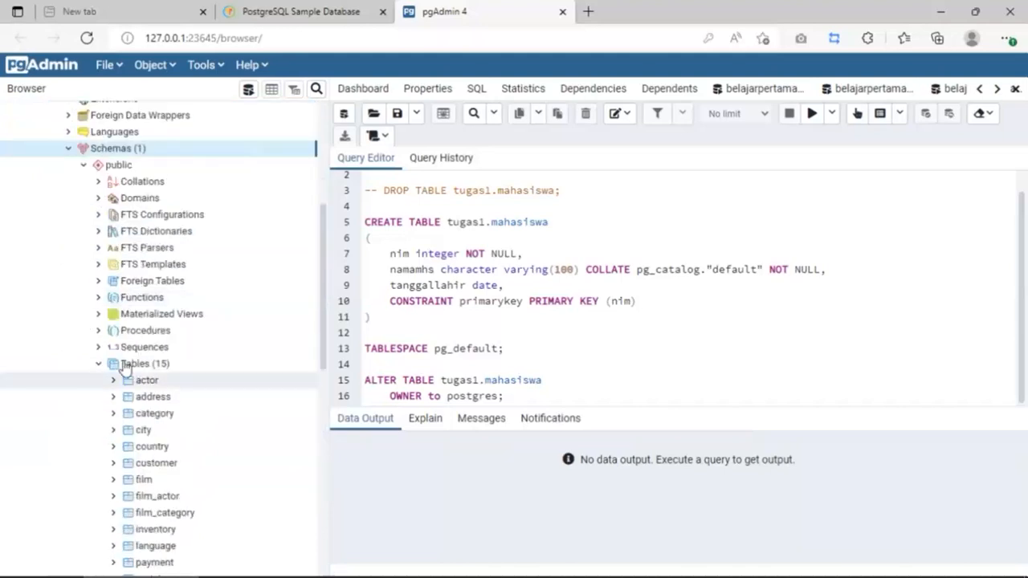
{"action": "left_click", "coordinate": [99, 366]}
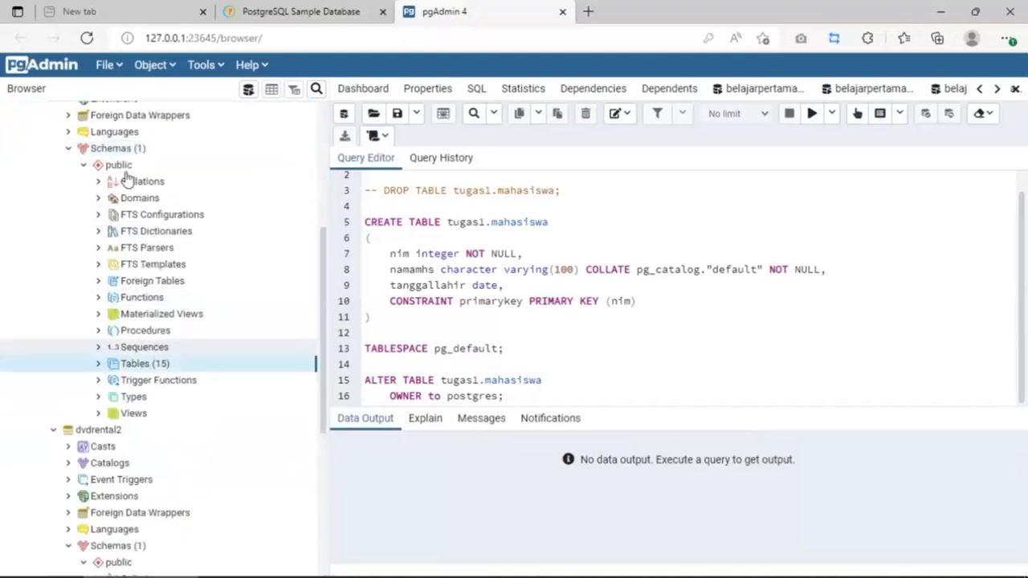
{"action": "left_click", "coordinate": [99, 366]}
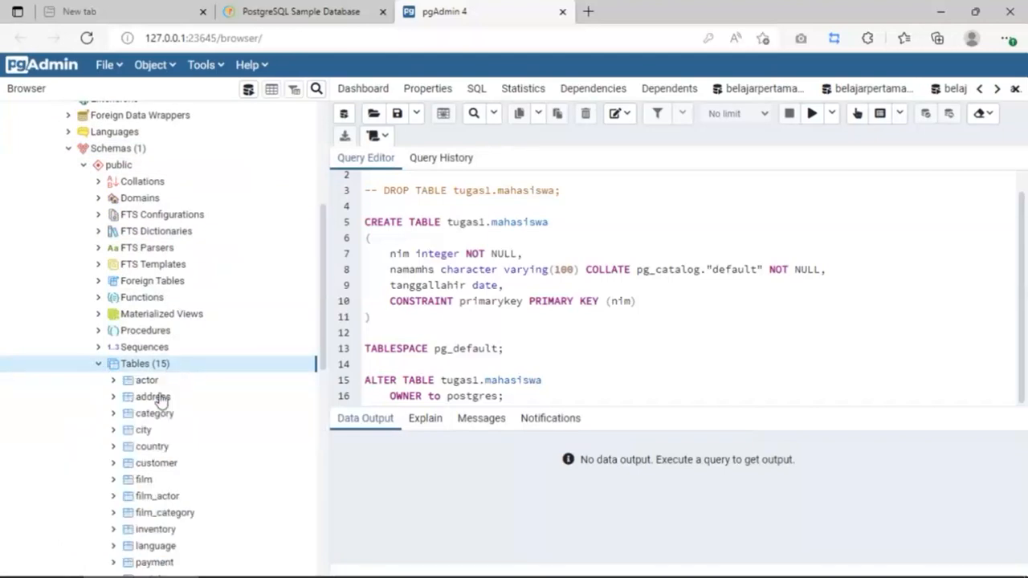
{"action": "scroll", "coordinate": [145, 265], "scroll_direction": "down", "scroll_amount": 3}
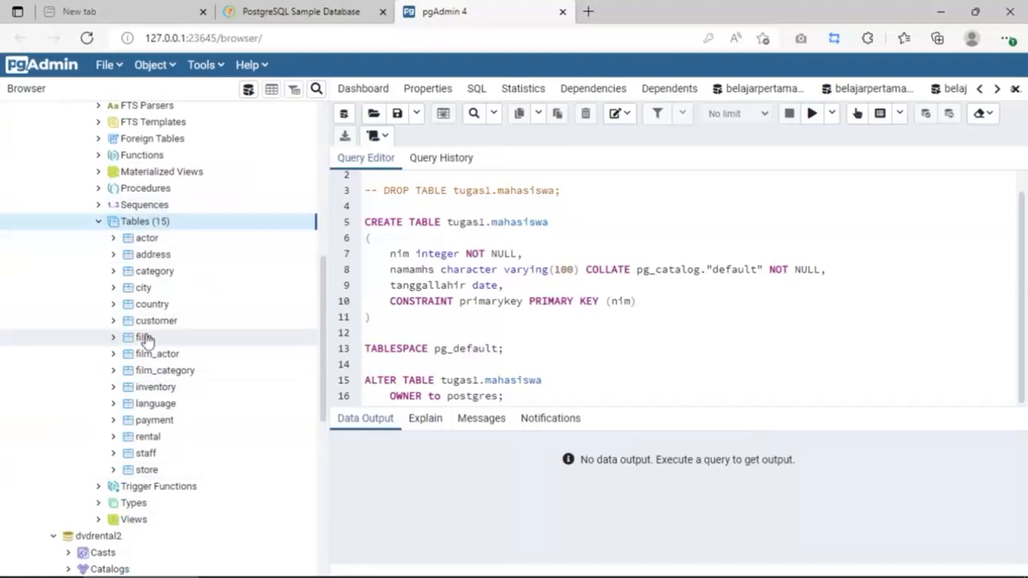
{"action": "left_click", "coordinate": [98, 222]}
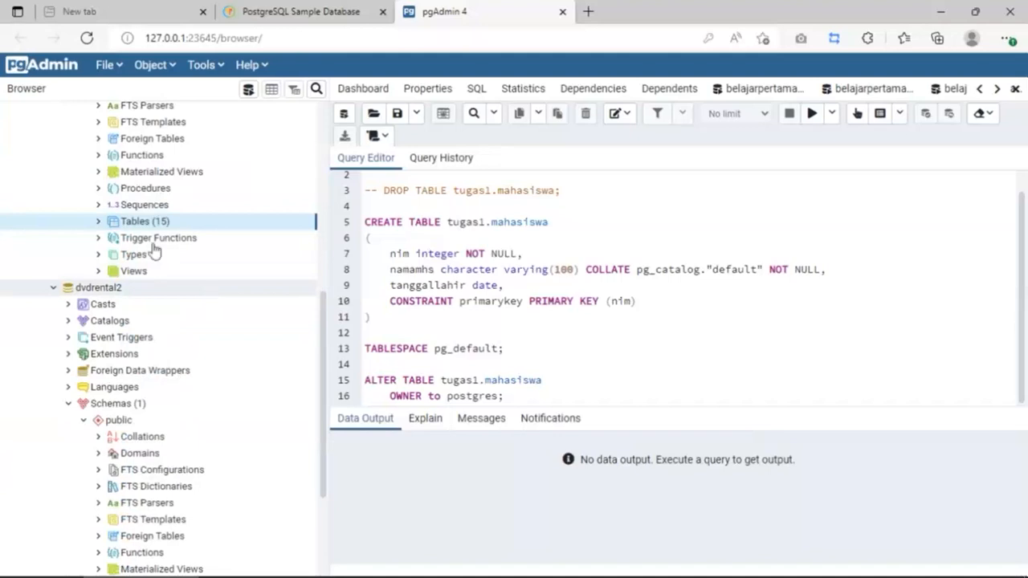
{"action": "left_click", "coordinate": [99, 223]}
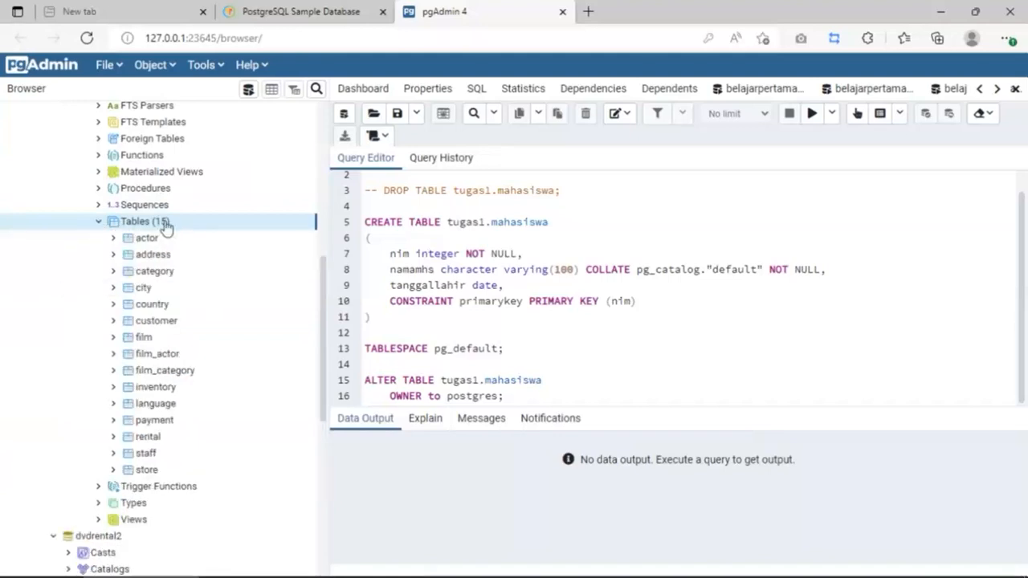
{"action": "left_click", "coordinate": [147, 240]}
Step: Generate a SELECT script for the actor table and execute it
{"action": "right_click", "coordinate": [148, 240]}
{"action": "mouse_move", "coordinate": [270, 245]}
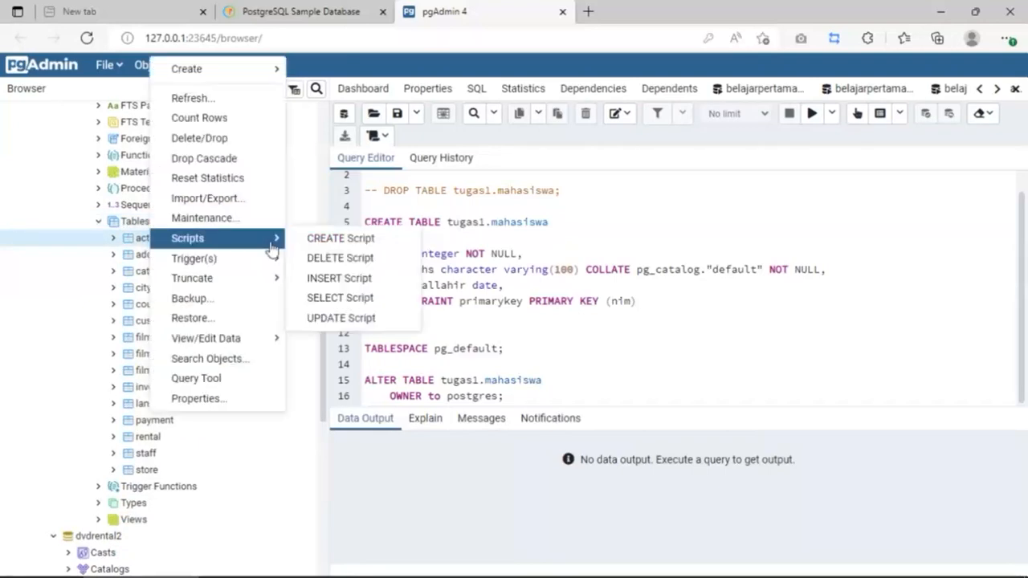
{"action": "left_click", "coordinate": [336, 297]}
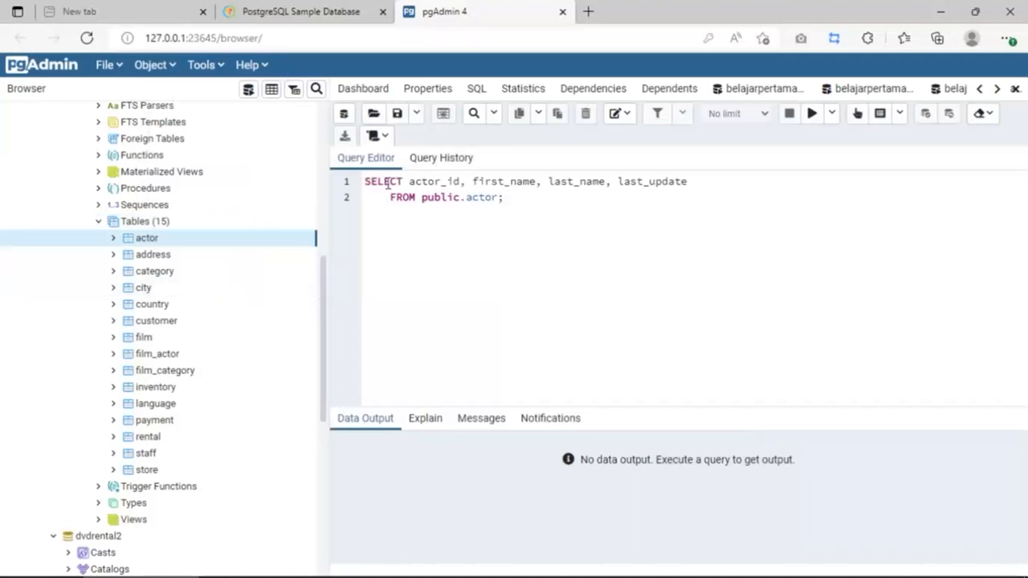
{"action": "left_click", "coordinate": [810, 113]}
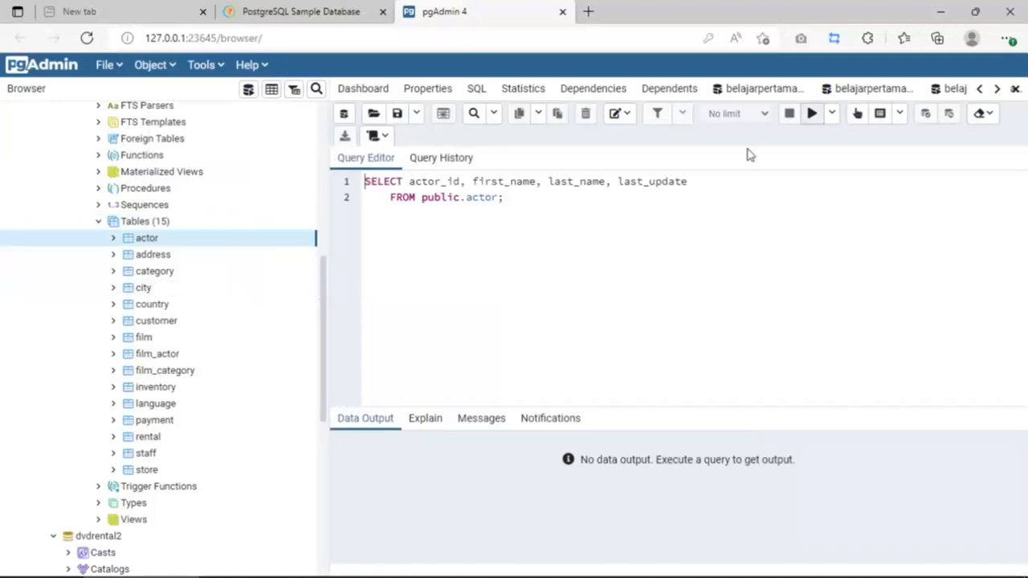
Step: Enlarge the Data Output panel, check the 200-row count in Messages, then return to the actor rows
{"action": "scroll", "coordinate": [723, 498], "scroll_direction": "down", "scroll_amount": 2}
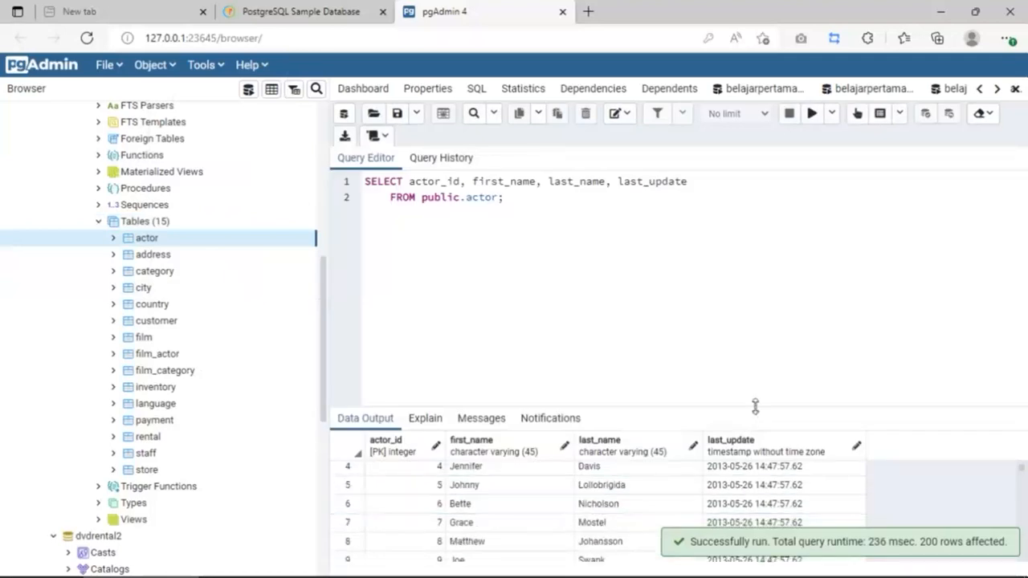
{"action": "left_click_drag", "start_coordinate": [757, 406], "coordinate": [756, 295]}
{"action": "scroll", "coordinate": [534, 404], "scroll_direction": "up", "scroll_amount": 2}
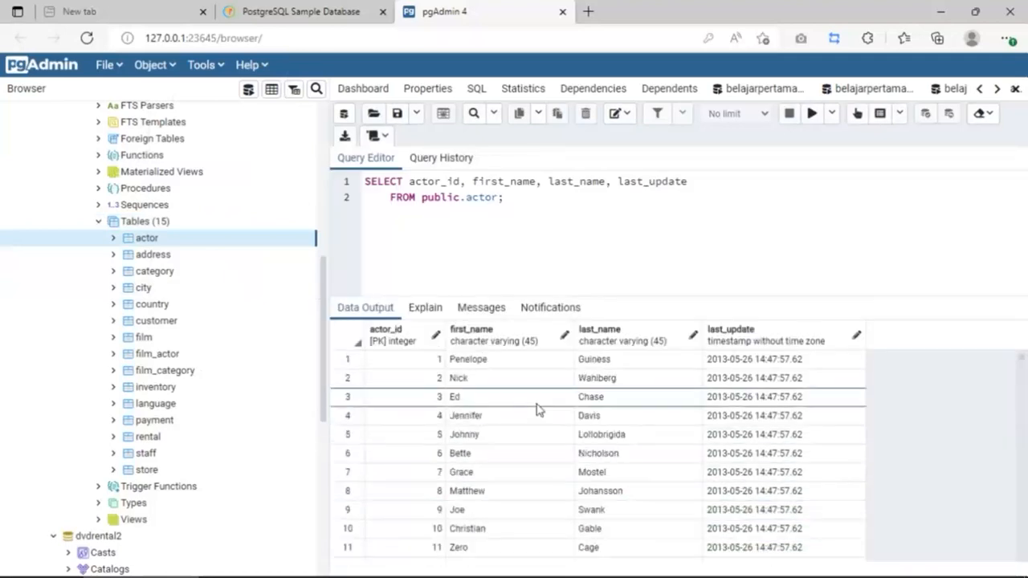
{"action": "left_click", "coordinate": [484, 311]}
{"action": "left_click", "coordinate": [366, 309]}
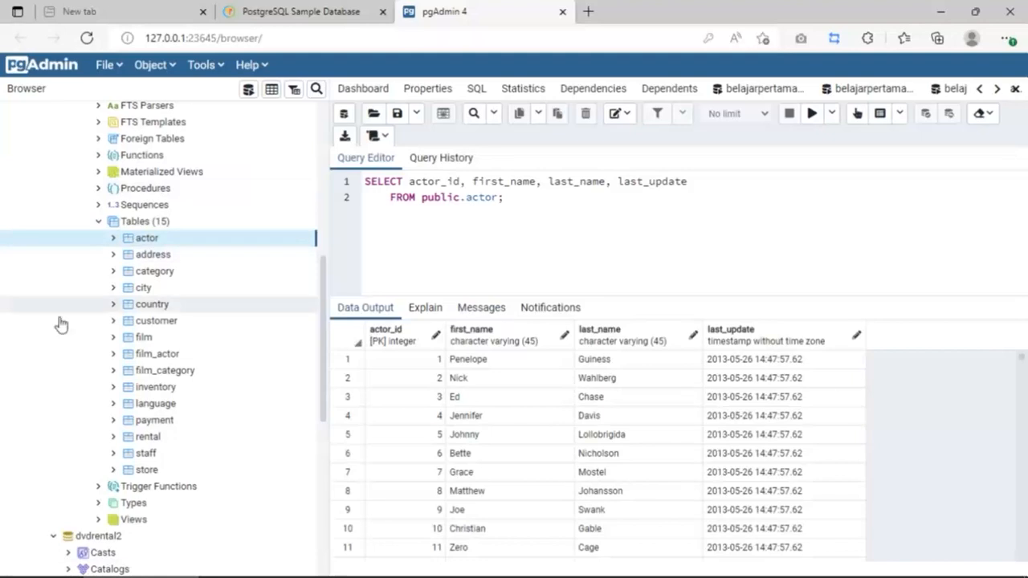
Step: Generate a SELECT script for the film table in a query tool
{"action": "left_click", "coordinate": [114, 338]}
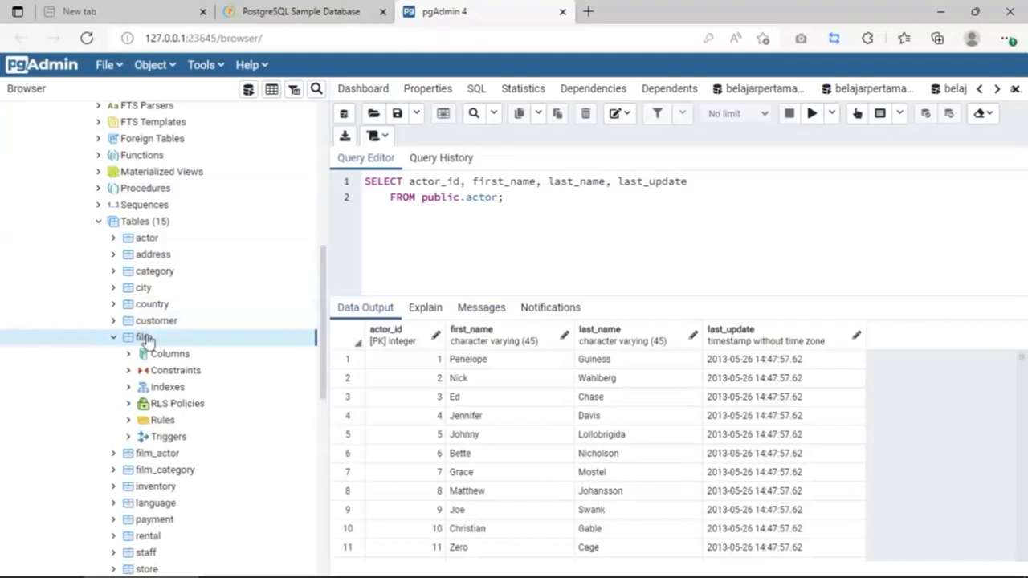
{"action": "right_click", "coordinate": [147, 340]}
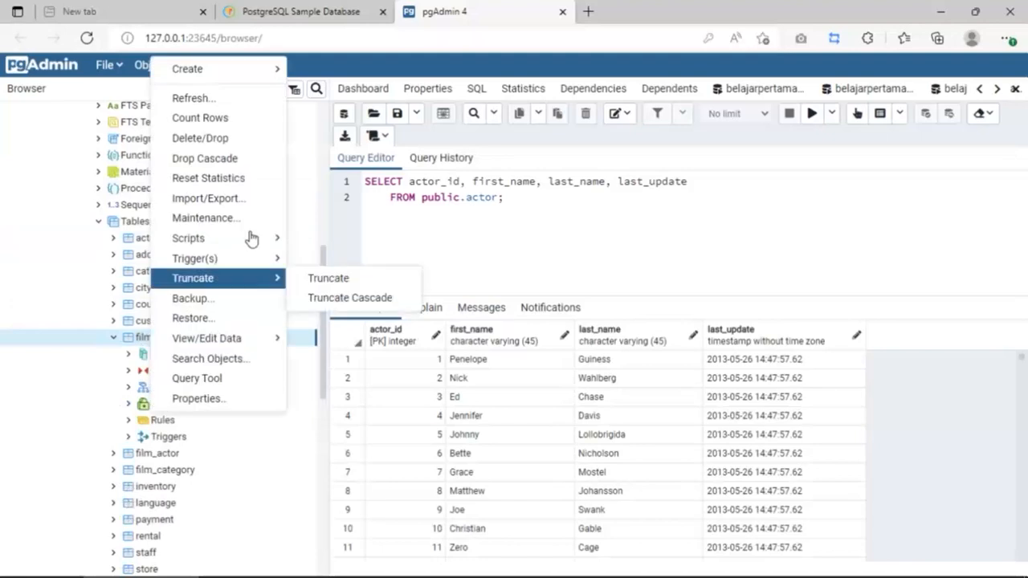
{"action": "mouse_move", "coordinate": [252, 238]}
{"action": "left_click", "coordinate": [333, 299]}
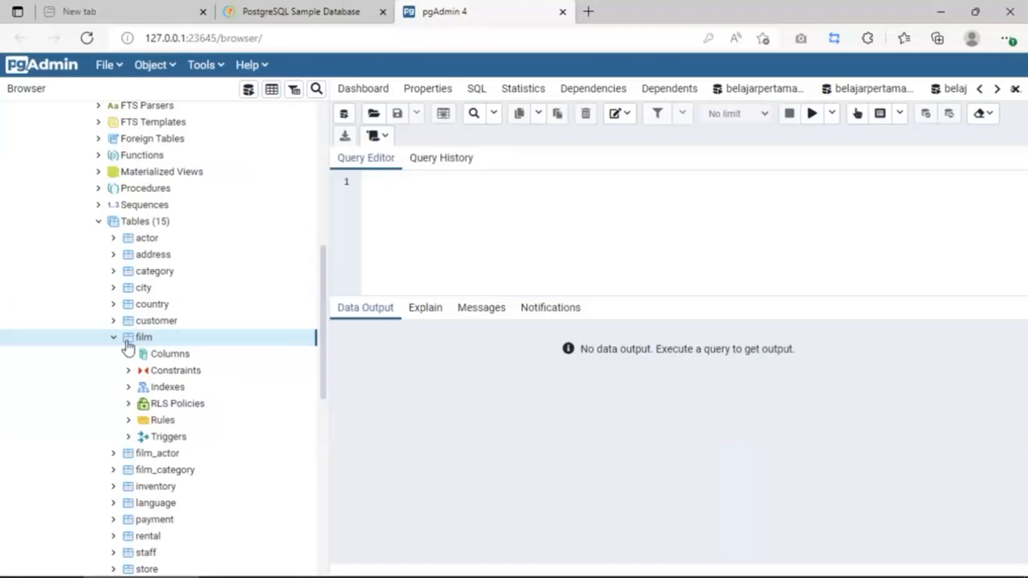
{"action": "left_click", "coordinate": [525, 202]}
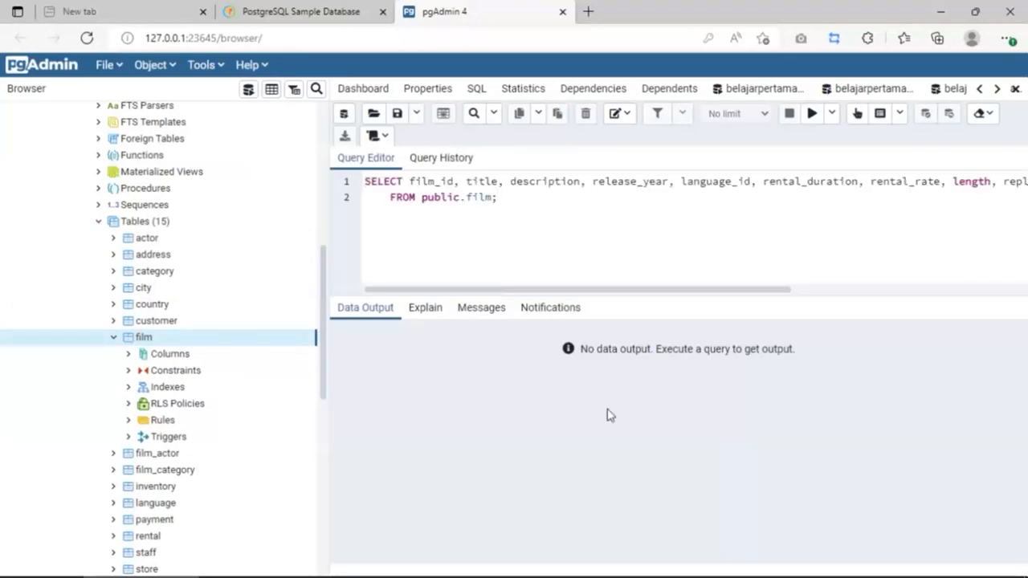
Step: Execute the film query and scroll through the returned film rows
{"action": "left_click", "coordinate": [812, 114]}
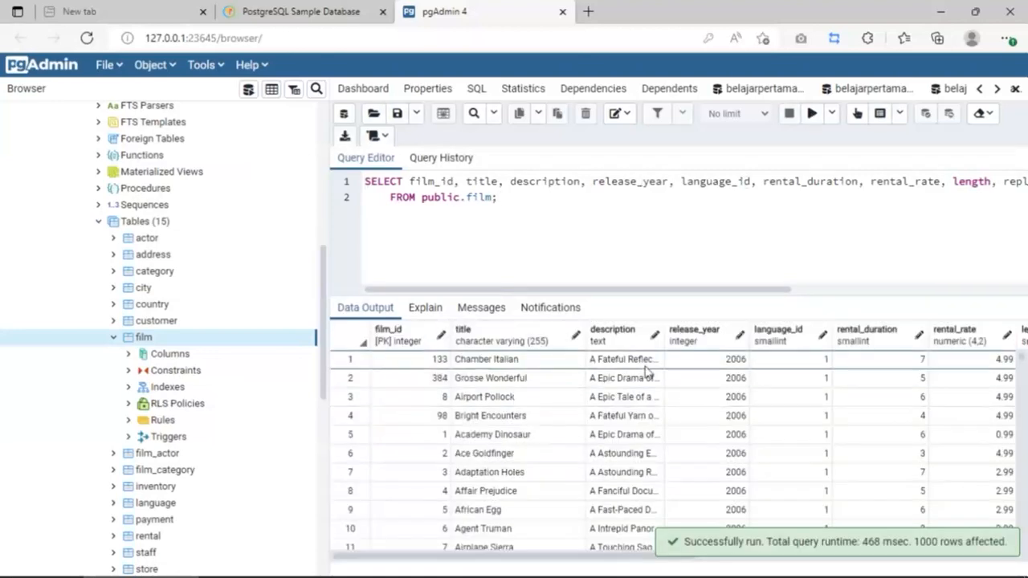
{"action": "scroll", "coordinate": [664, 376], "scroll_direction": "down", "scroll_amount": 1}
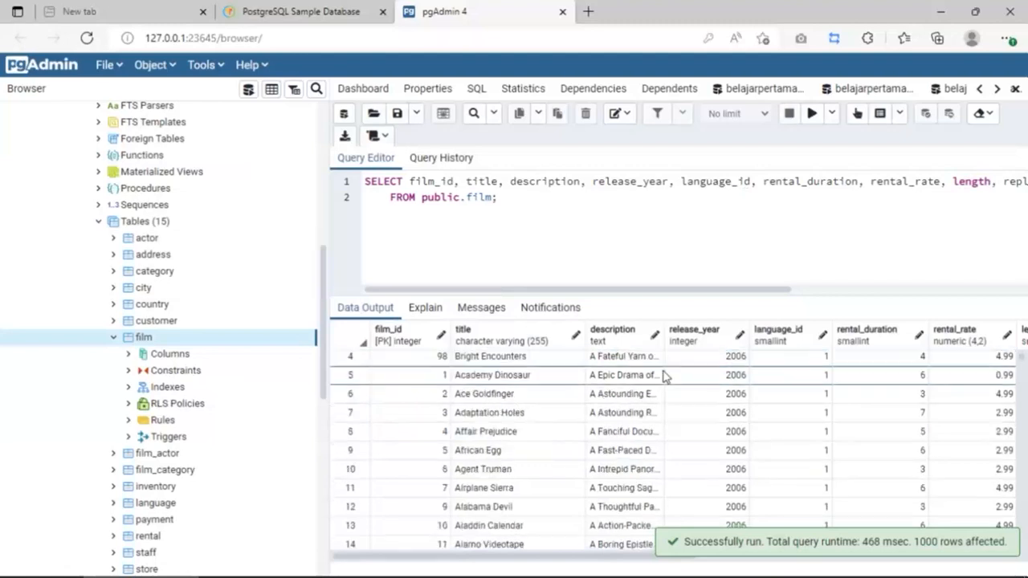
{"action": "scroll", "coordinate": [664, 376], "scroll_direction": "down", "scroll_amount": 6}
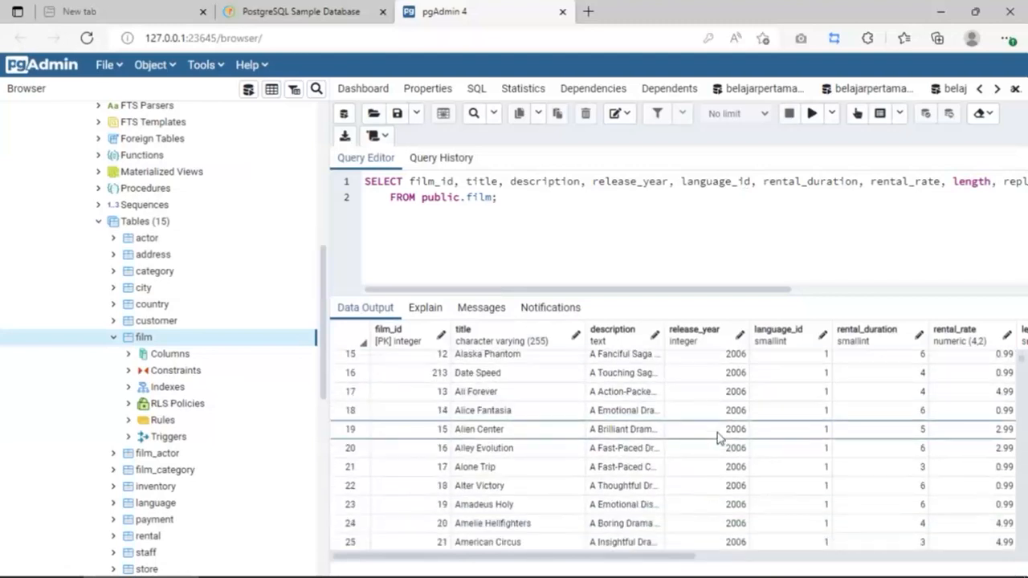
{"action": "scroll", "coordinate": [718, 438], "scroll_direction": "down", "scroll_amount": 1}
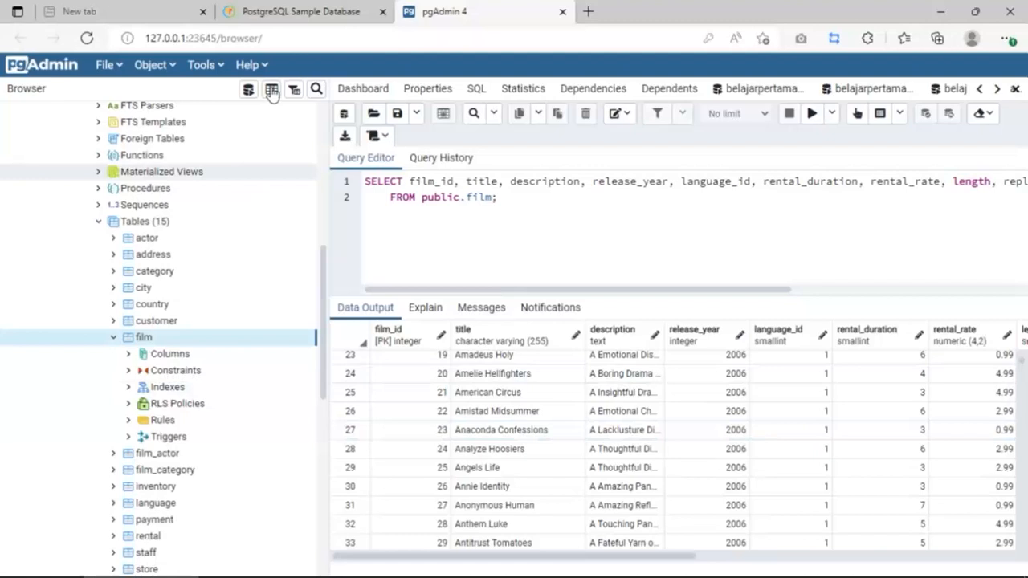
{"action": "scroll", "coordinate": [844, 413], "scroll_direction": "down", "scroll_amount": 2}
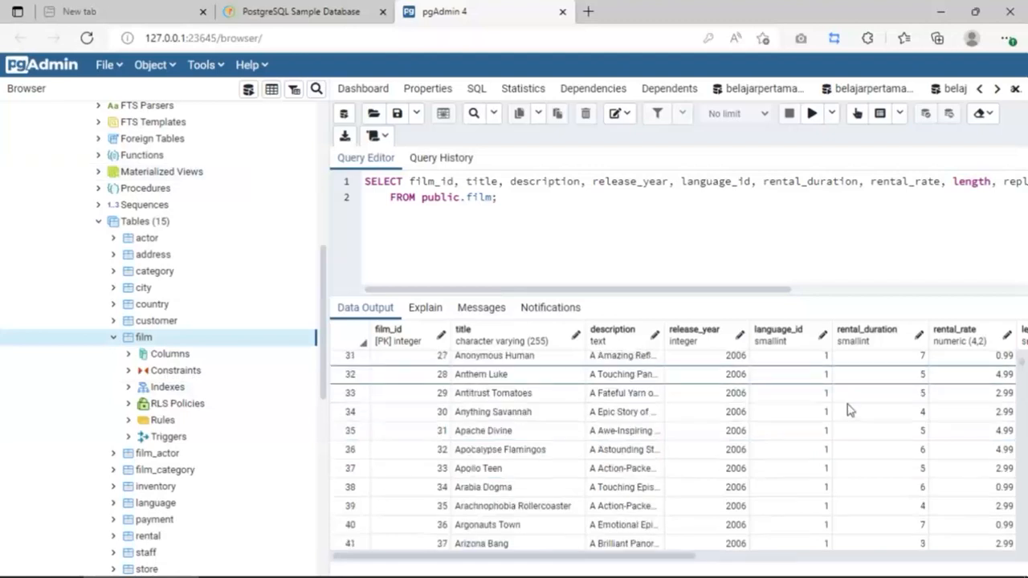
{"action": "scroll", "coordinate": [854, 409], "scroll_direction": "down", "scroll_amount": 1}
{"action": "scroll", "coordinate": [855, 410], "scroll_direction": "down", "scroll_amount": 2}
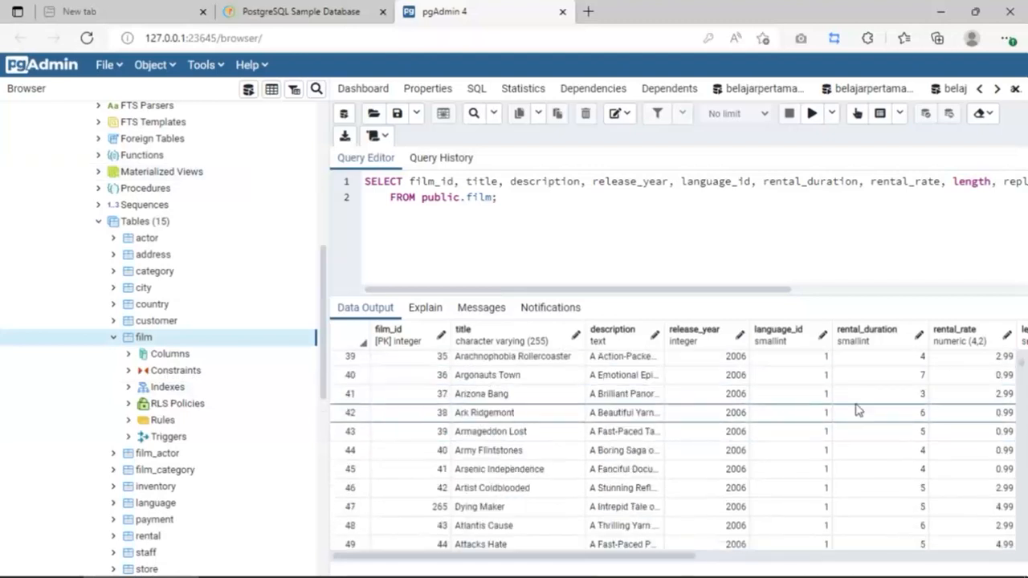
{"action": "scroll", "coordinate": [267, 458], "scroll_direction": "down", "scroll_amount": 3}
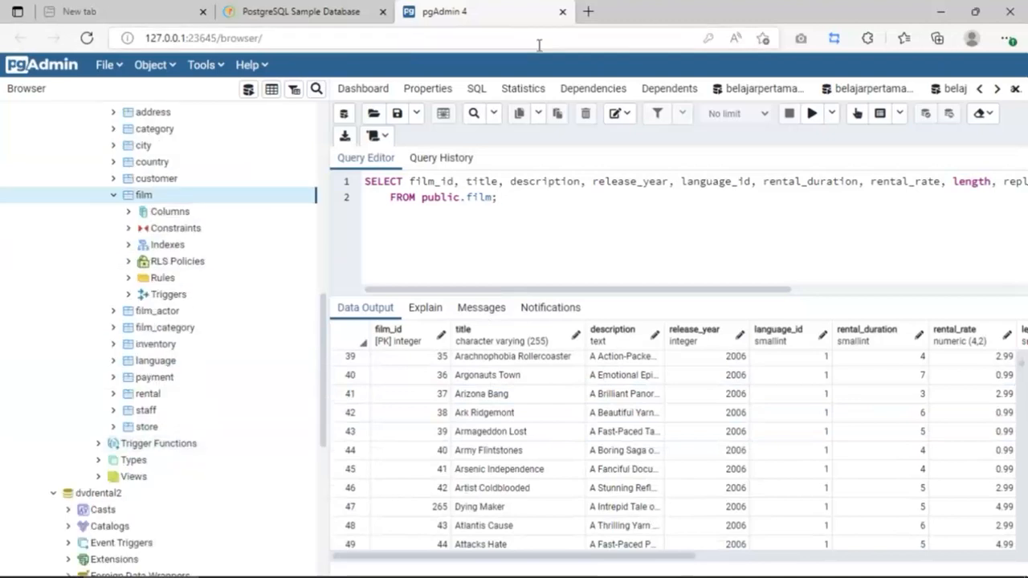